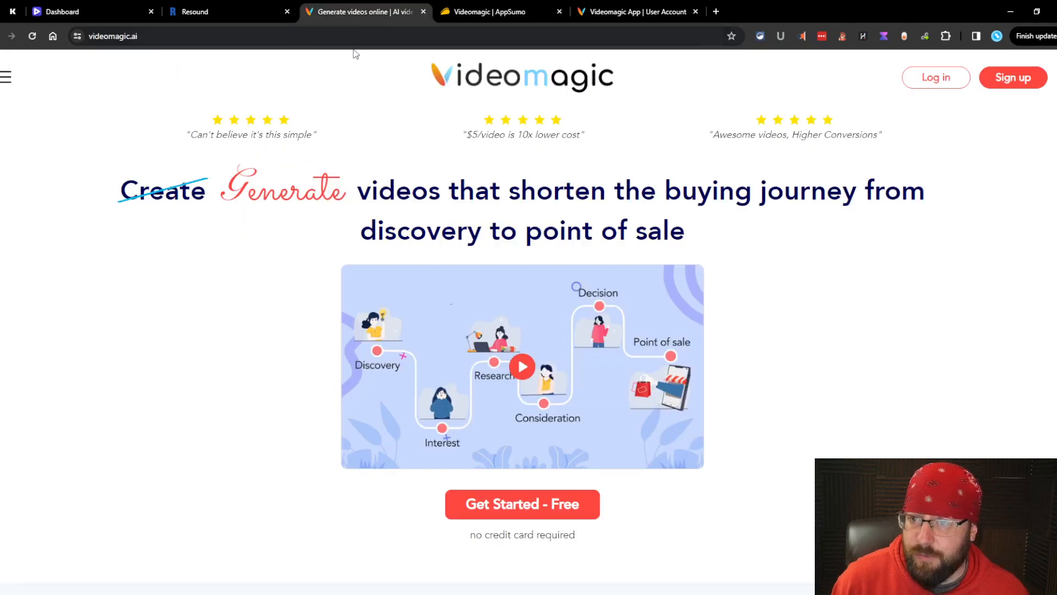
Step: Browse the real estate and music template examples on the Videomagic site
{"action": "scroll", "coordinate": [347, 295], "scroll_direction": "down", "scroll_amount": 8}
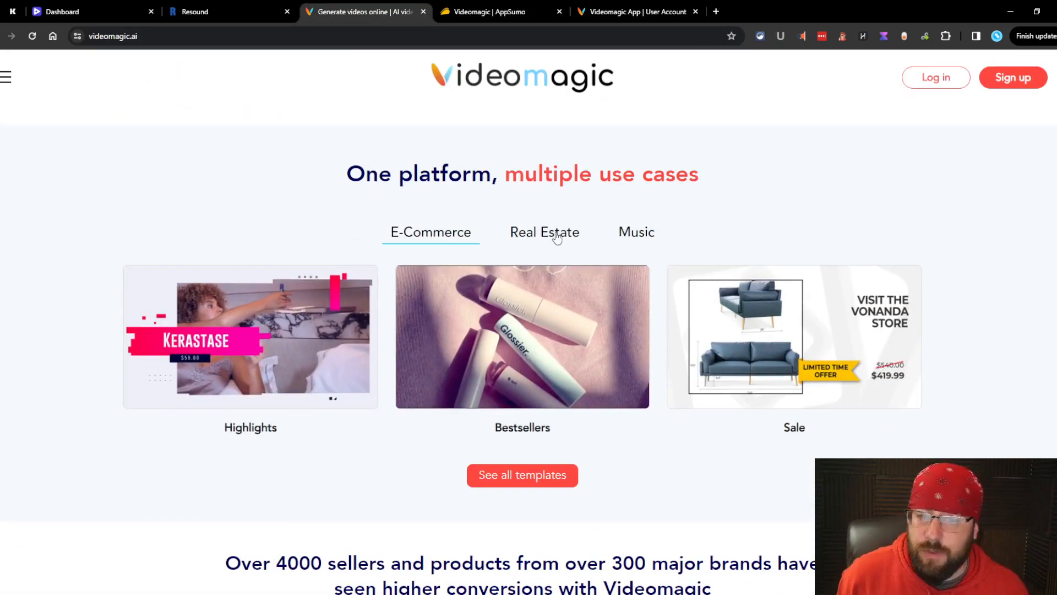
{"action": "left_click", "coordinate": [557, 241]}
{"action": "left_click", "coordinate": [648, 238]}
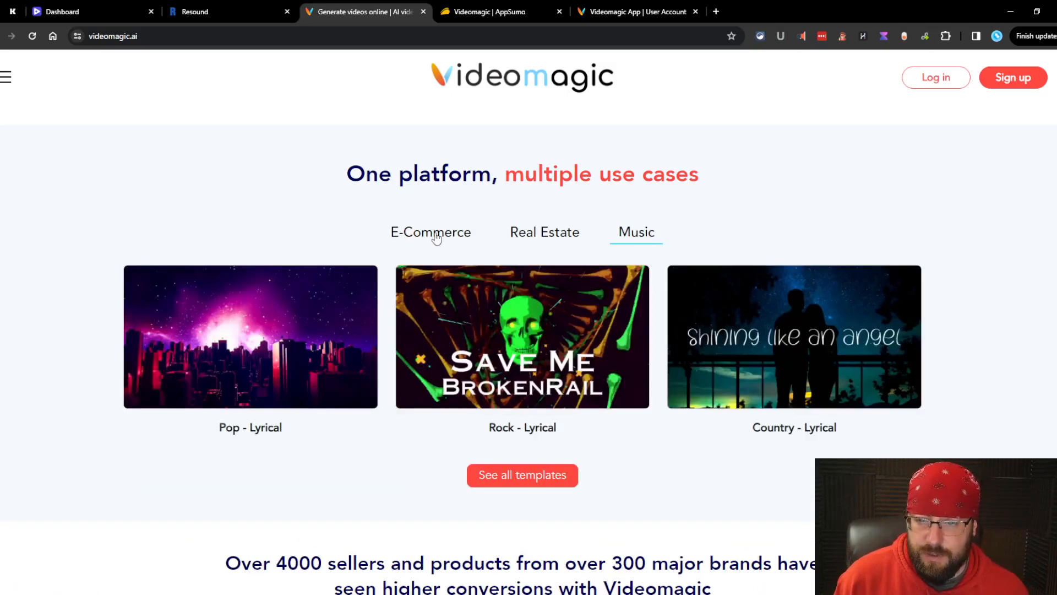
{"action": "scroll", "coordinate": [435, 241], "scroll_direction": "down", "scroll_amount": 6}
{"action": "scroll", "coordinate": [573, 168], "scroll_direction": "up", "scroll_amount": 15}
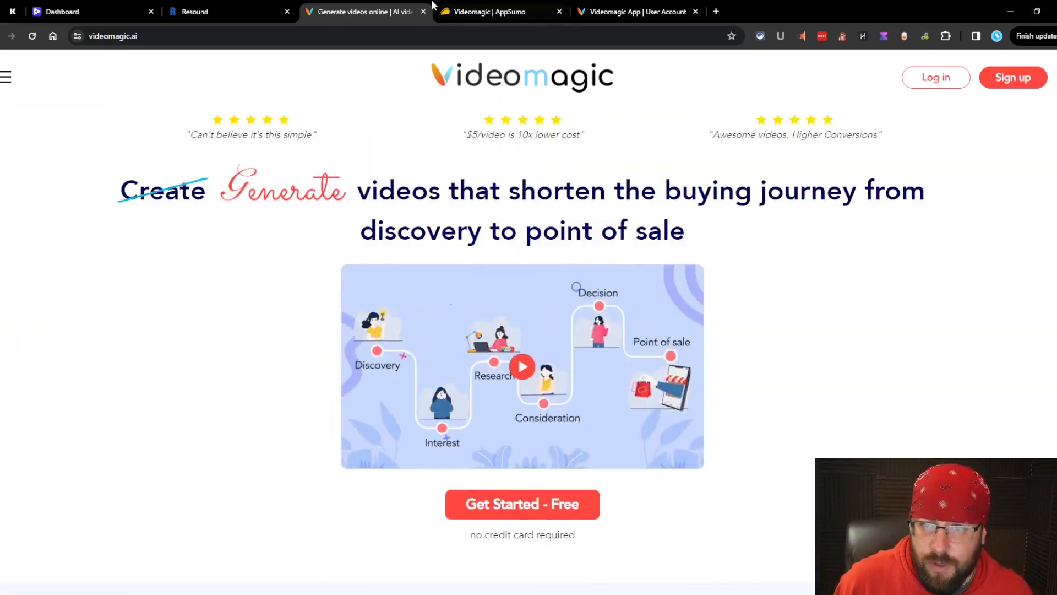
Step: Switch to the Videomagic AppSumo deal page and jump to its customer questions
{"action": "left_click", "coordinate": [490, 11]}
{"action": "left_click", "coordinate": [481, 64]}
{"action": "scroll", "coordinate": [480, 103], "scroll_direction": "down", "scroll_amount": 7}
{"action": "scroll", "coordinate": [481, 101], "scroll_direction": "down", "scroll_amount": 18}
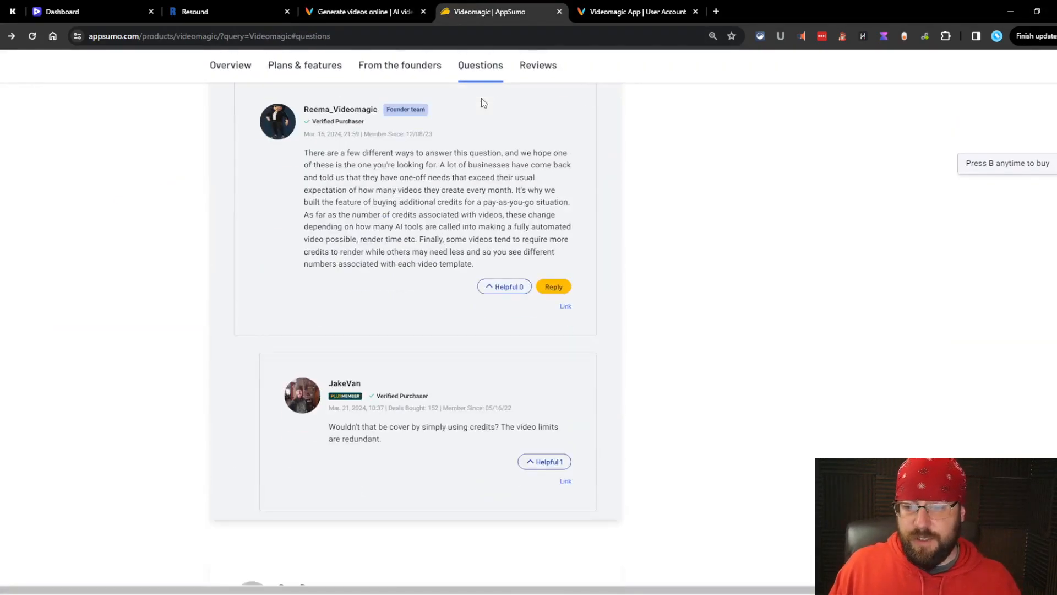
{"action": "scroll", "coordinate": [483, 97], "scroll_direction": "up", "scroll_amount": 8}
{"action": "scroll", "coordinate": [555, 218], "scroll_direction": "down", "scroll_amount": 4}
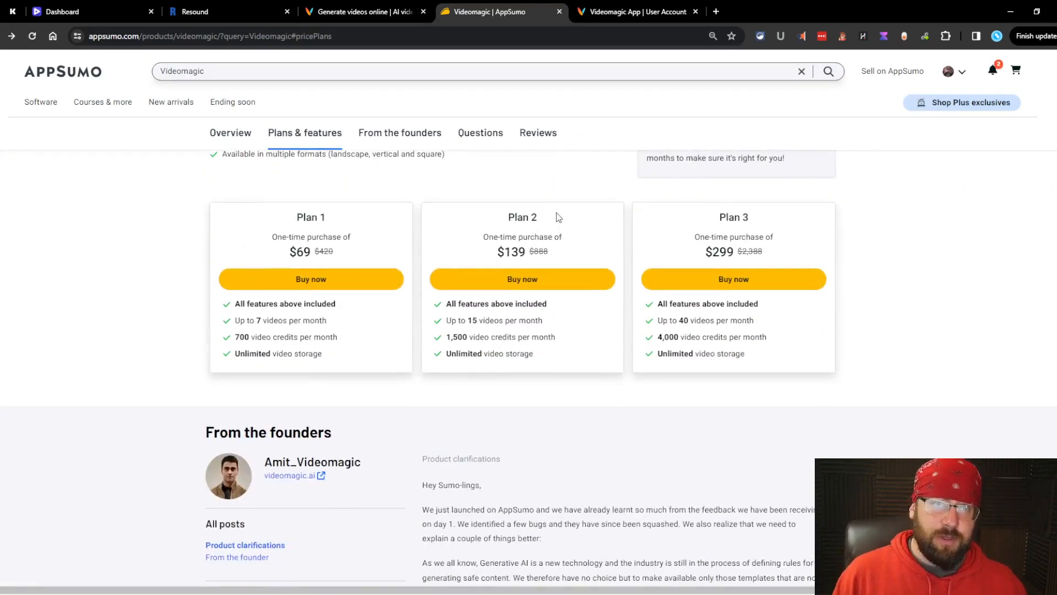
Step: Highlight Plan 2's 15 videos per month and 1,500 monthly credits, then return to Videomagic
{"action": "left_click_drag", "start_coordinate": [543, 322], "coordinate": [467, 329]}
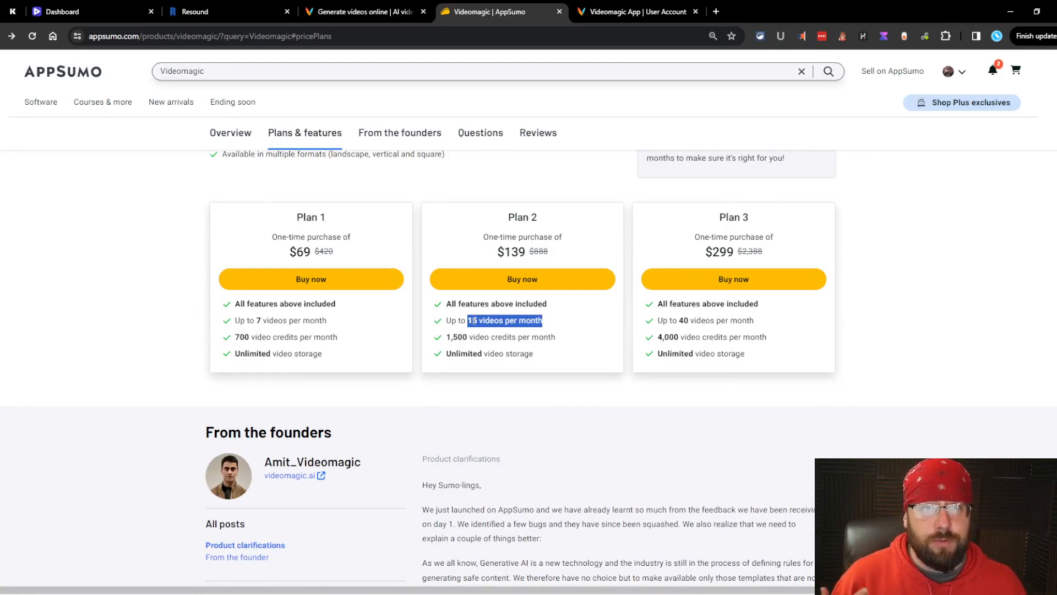
{"action": "left_click_drag", "start_coordinate": [556, 337], "coordinate": [433, 346]}
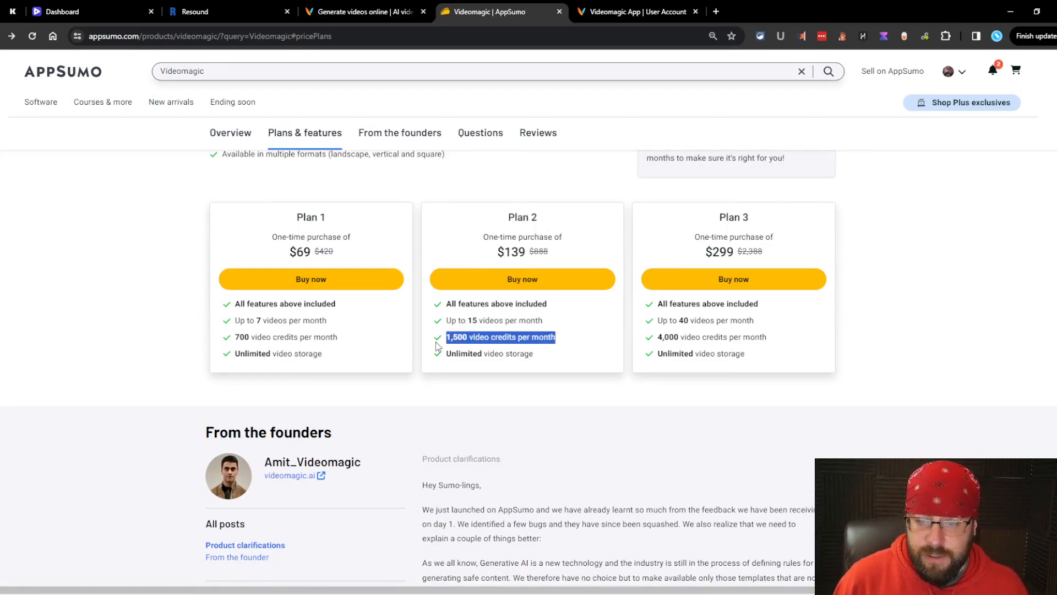
{"action": "left_click", "coordinate": [544, 334]}
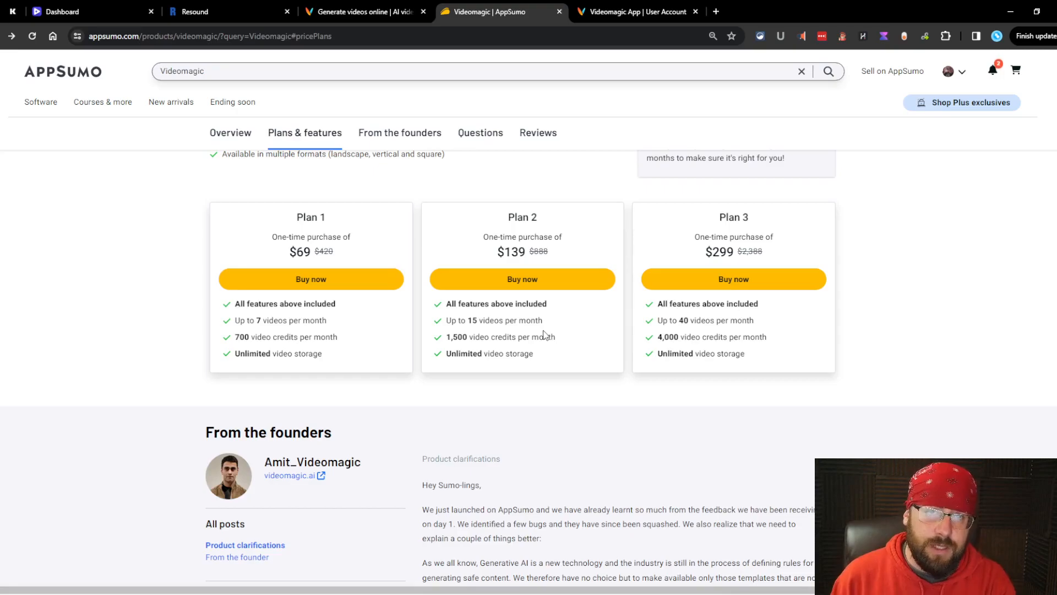
{"action": "left_click_drag", "start_coordinate": [512, 337], "coordinate": [468, 320]}
{"action": "left_click", "coordinate": [488, 320]}
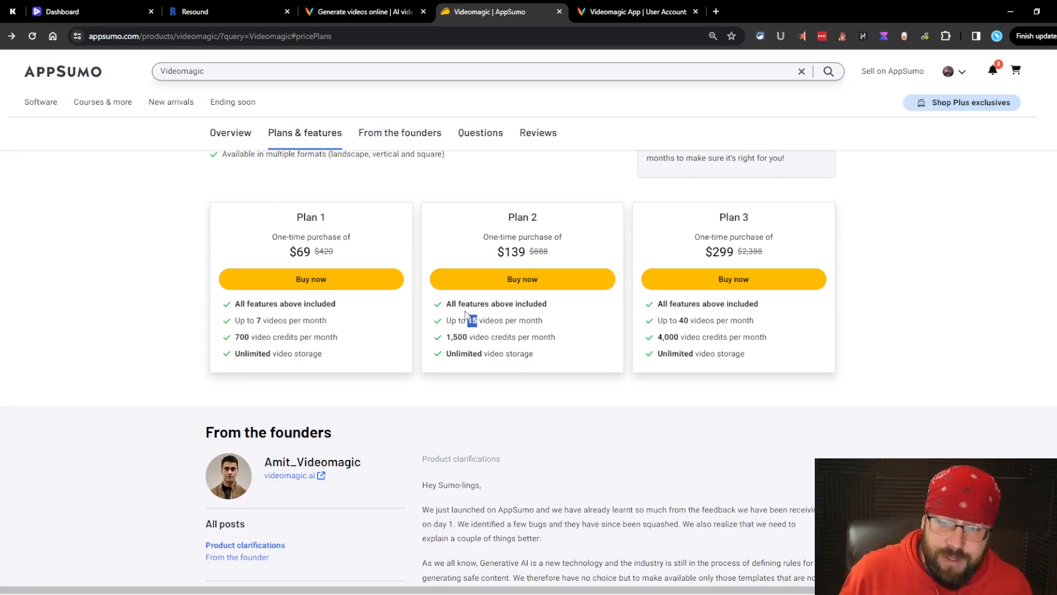
{"action": "left_click", "coordinate": [521, 355]}
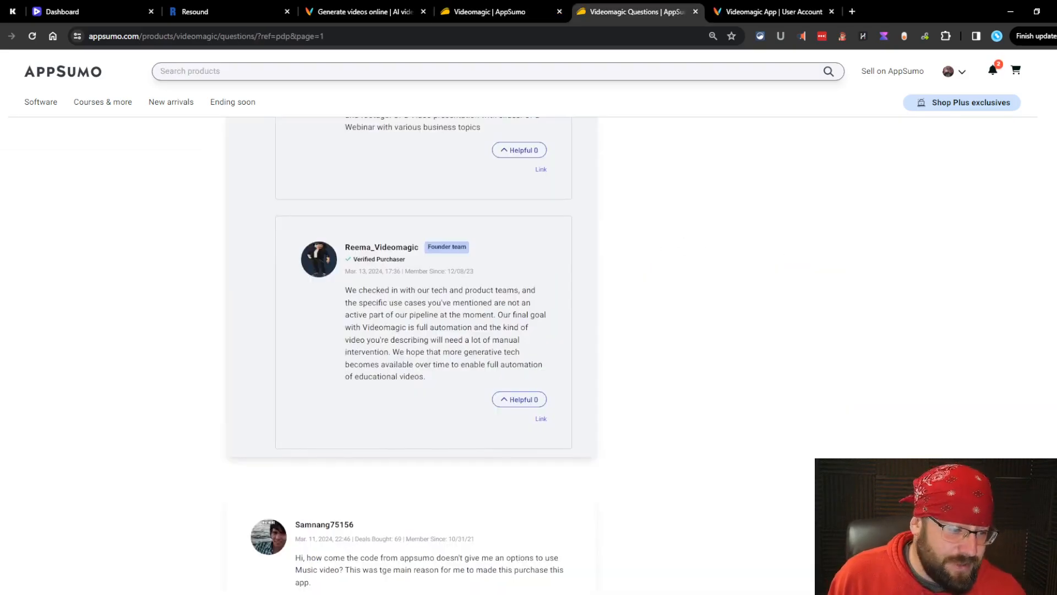
{"action": "left_click_drag", "start_coordinate": [1056, 292], "coordinate": [981, 221]}
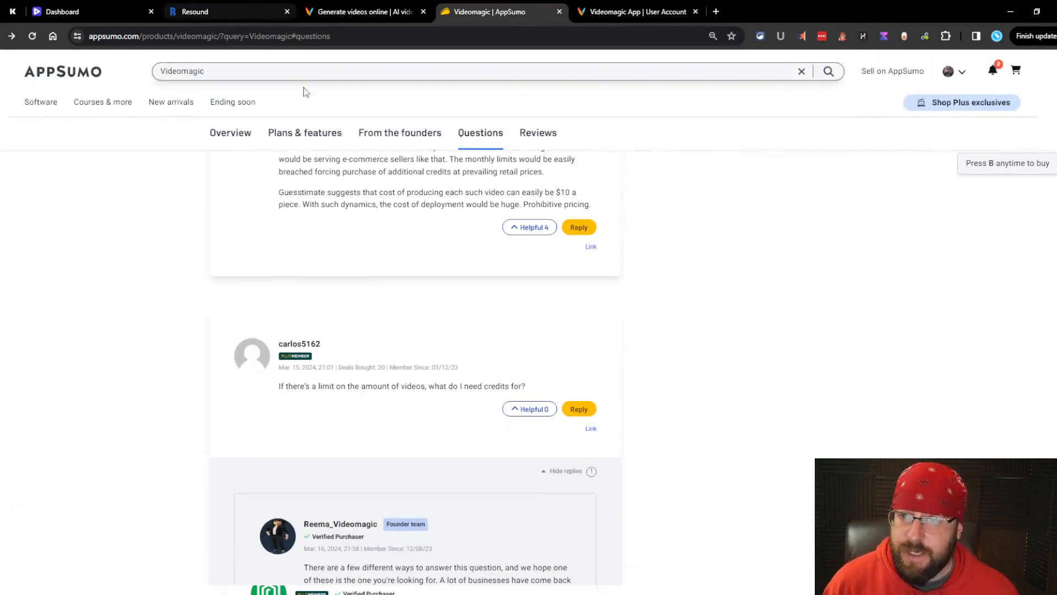
{"action": "left_click", "coordinate": [379, 5]}
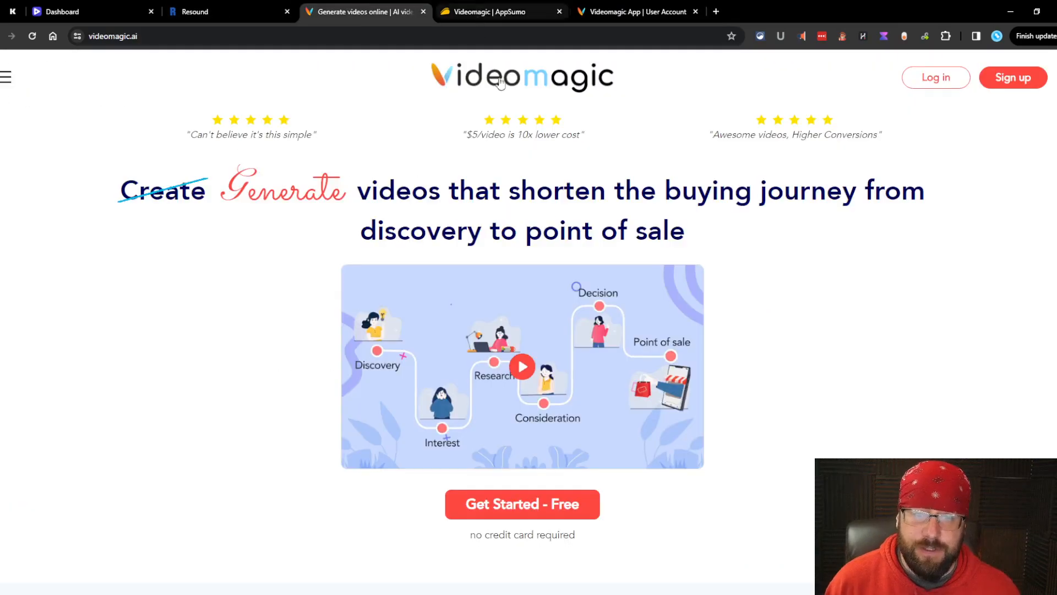
Step: Check the 950 remaining credits on the account page, then view the empty Your Videos list
{"action": "left_click", "coordinate": [595, 16]}
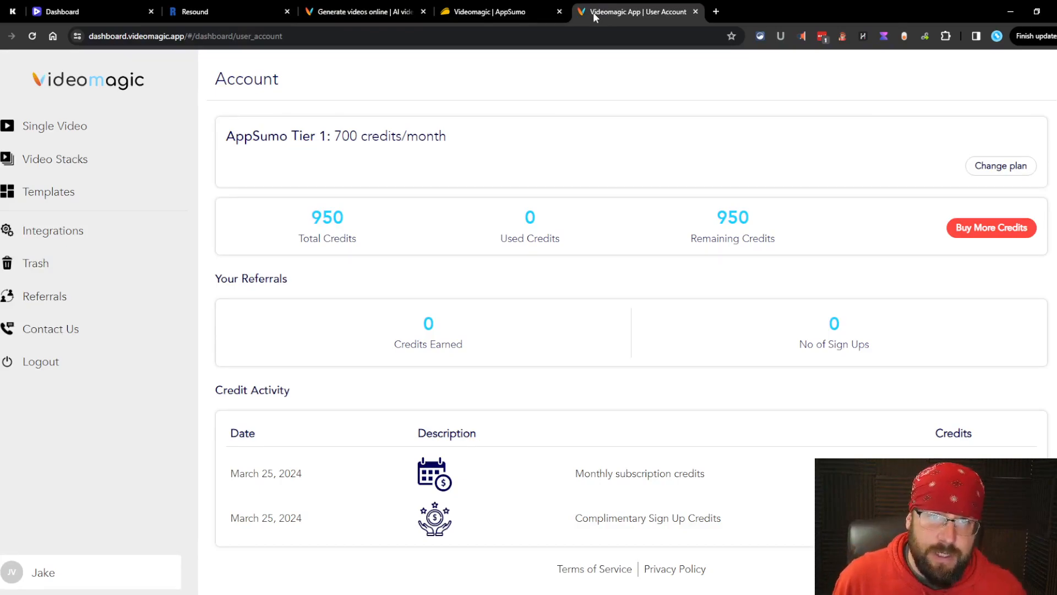
{"action": "scroll", "coordinate": [374, 357], "scroll_direction": "down", "scroll_amount": 1}
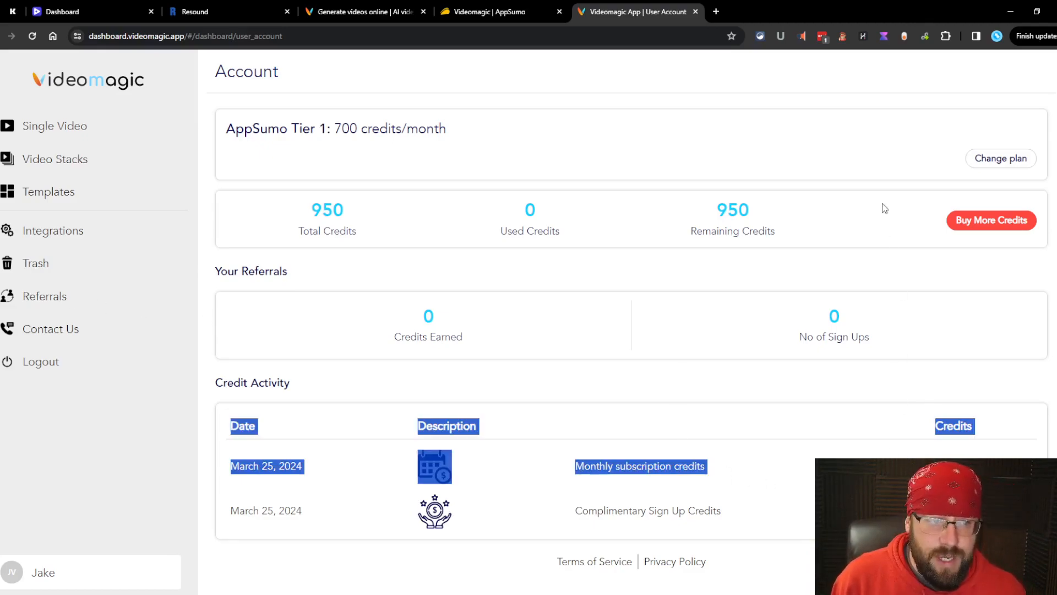
{"action": "left_click_drag", "start_coordinate": [785, 236], "coordinate": [702, 220]}
{"action": "left_click", "coordinate": [599, 208]}
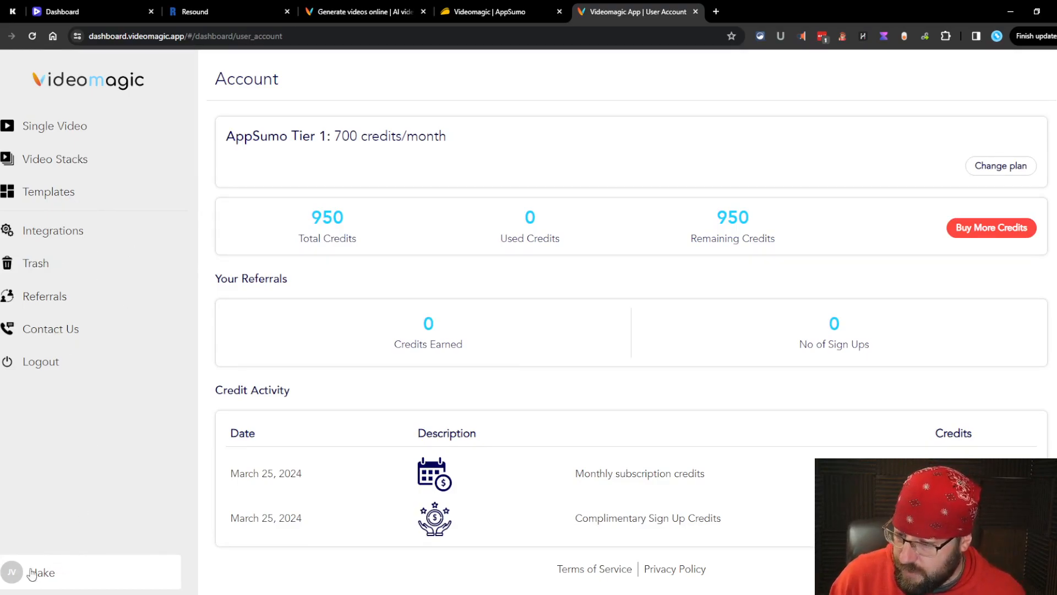
{"action": "left_click", "coordinate": [94, 126]}
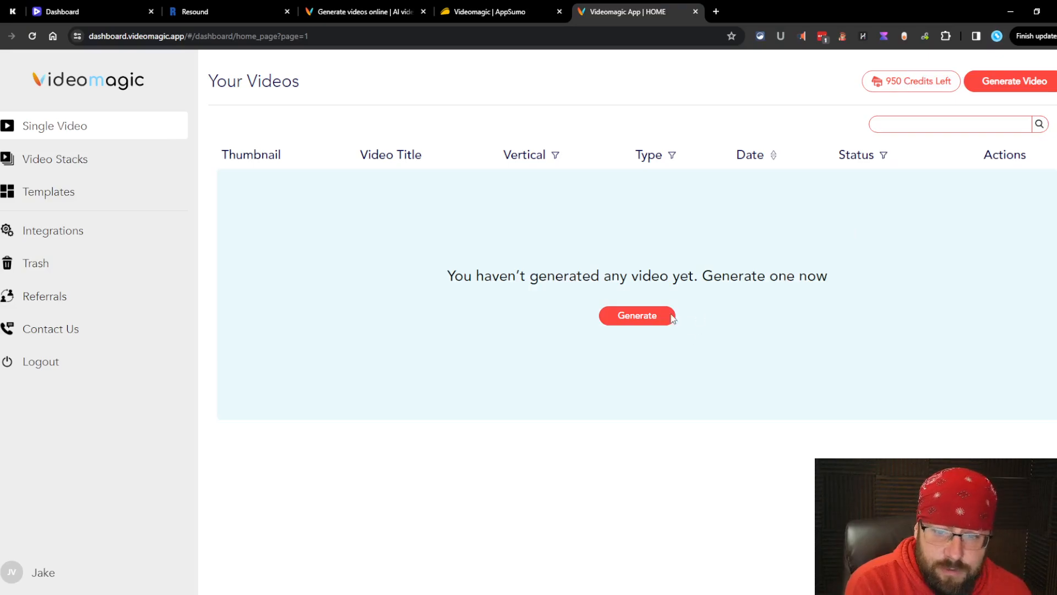
Step: Scroll through the e-commerce template grid, then glance at the AppSumo pricing tab and come back
{"action": "left_click", "coordinate": [667, 315]}
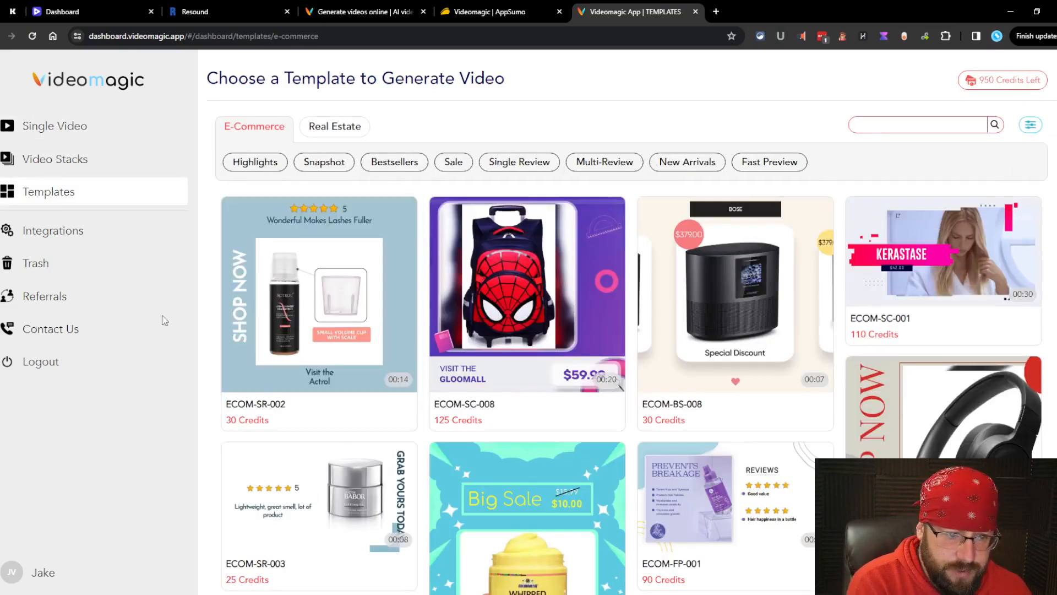
{"action": "scroll", "coordinate": [564, 297], "scroll_direction": "down", "scroll_amount": 12}
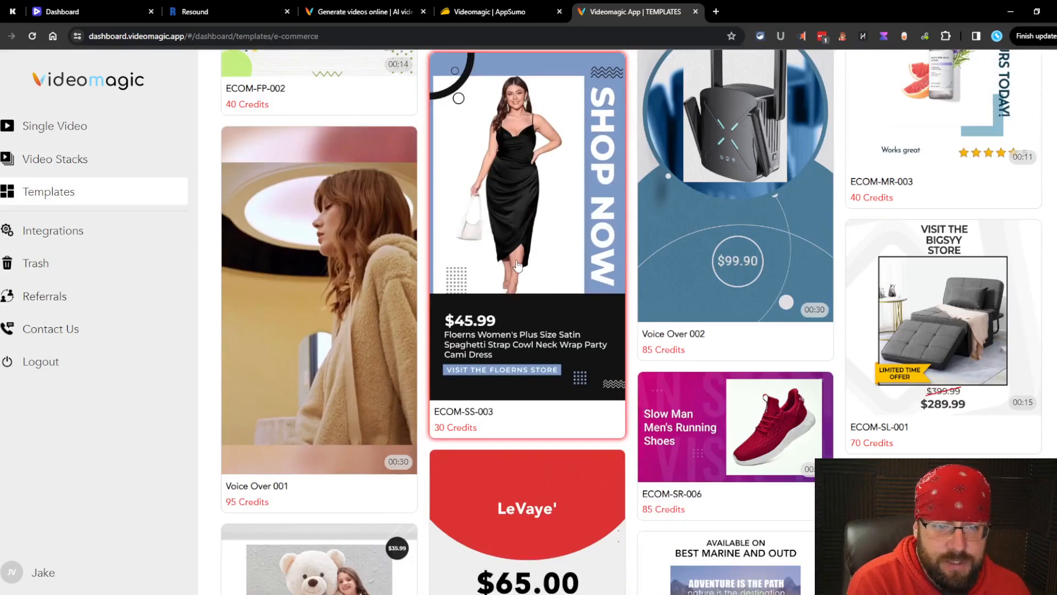
{"action": "scroll", "coordinate": [396, 280], "scroll_direction": "down", "scroll_amount": 5}
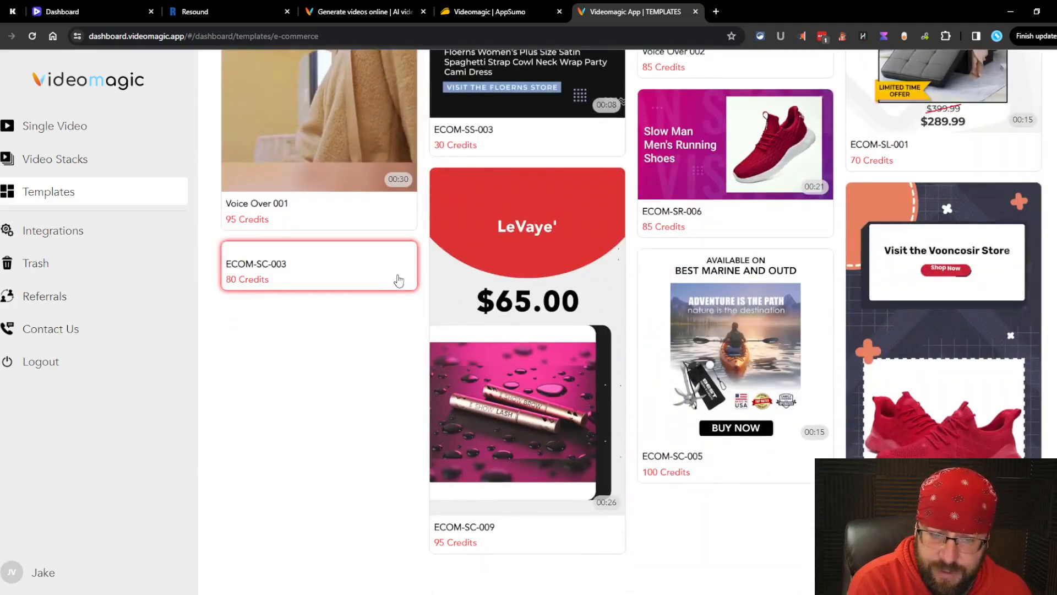
{"action": "scroll", "coordinate": [474, 244], "scroll_direction": "up", "scroll_amount": 20}
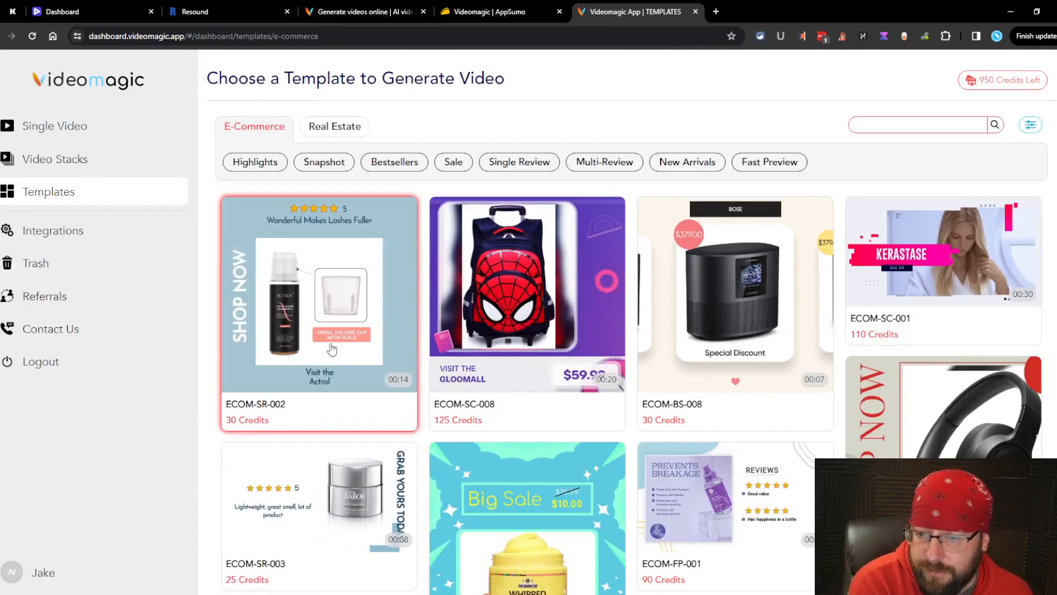
{"action": "key", "text": "ctrl+shift+Tab"}
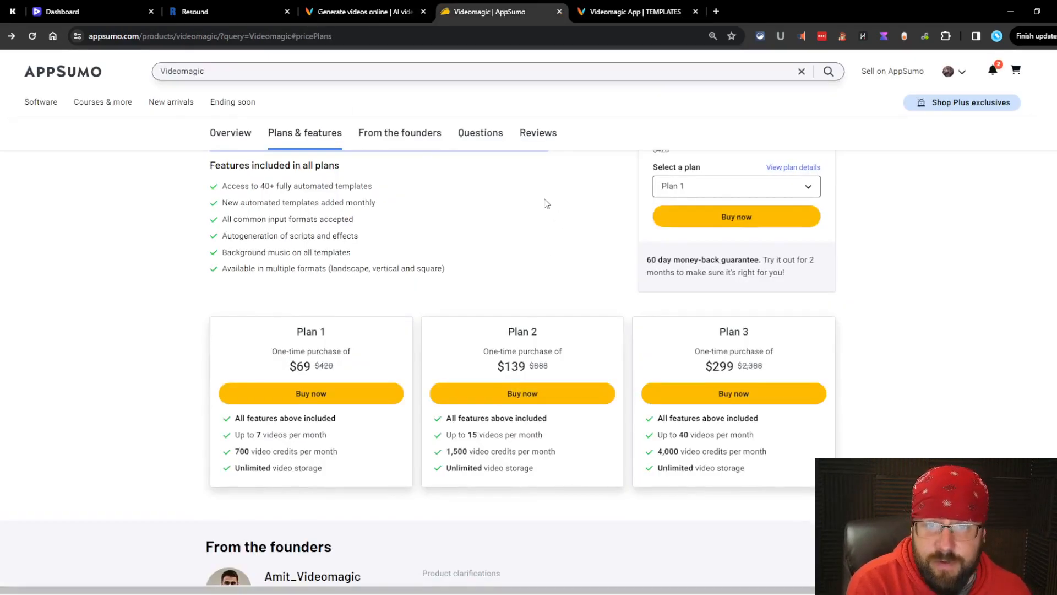
{"action": "key", "text": "ctrl+Tab"}
Step: Start an E-Commerce video stack and submit the Amazon wine glass rack link for format recommendations
{"action": "left_click", "coordinate": [666, 315]}
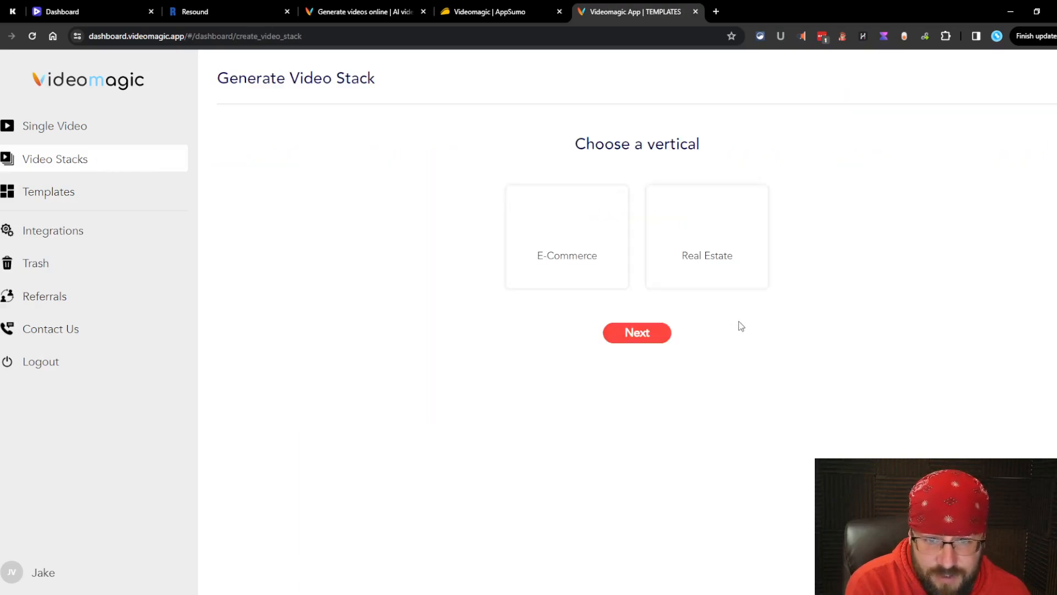
{"action": "left_click", "coordinate": [666, 333]}
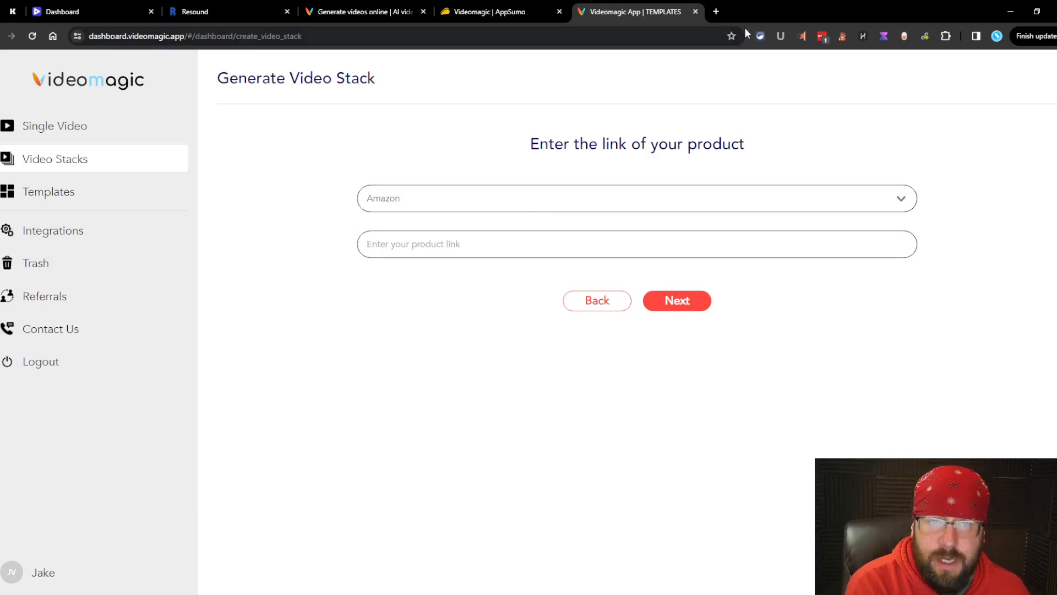
{"action": "left_click", "coordinate": [716, 9]}
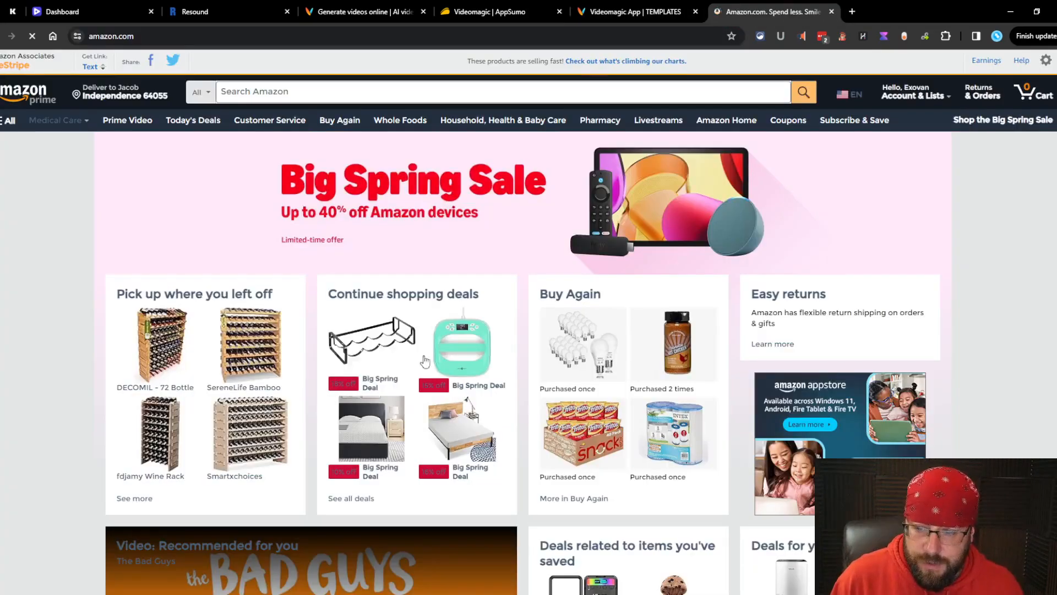
{"action": "scroll", "coordinate": [425, 310], "scroll_direction": "down", "scroll_amount": 10}
{"action": "left_click", "coordinate": [424, 310]}
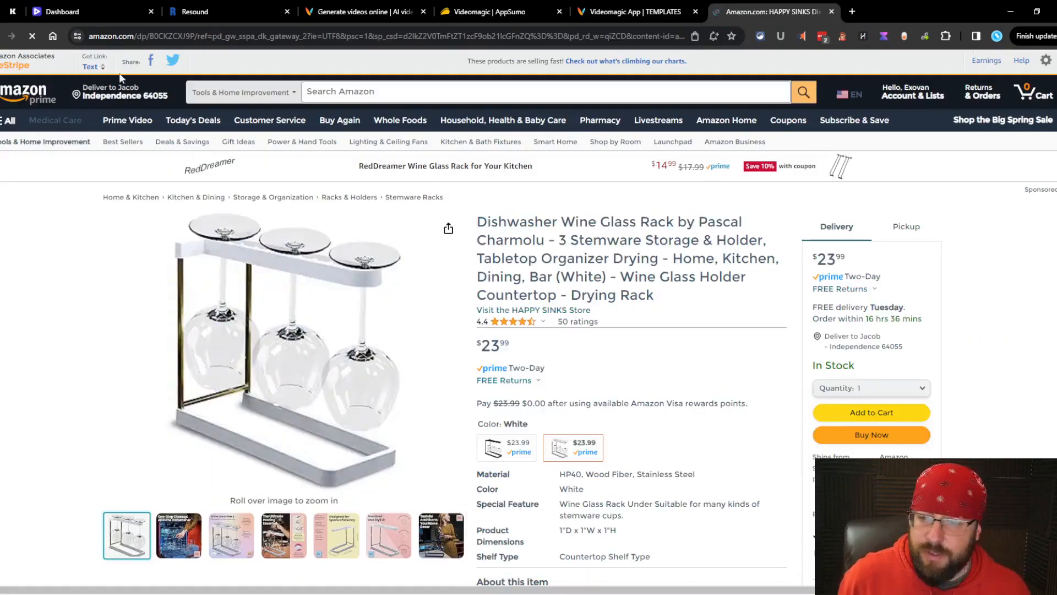
{"action": "left_click", "coordinate": [604, 15]}
{"action": "key", "text": "ctrl+v"}
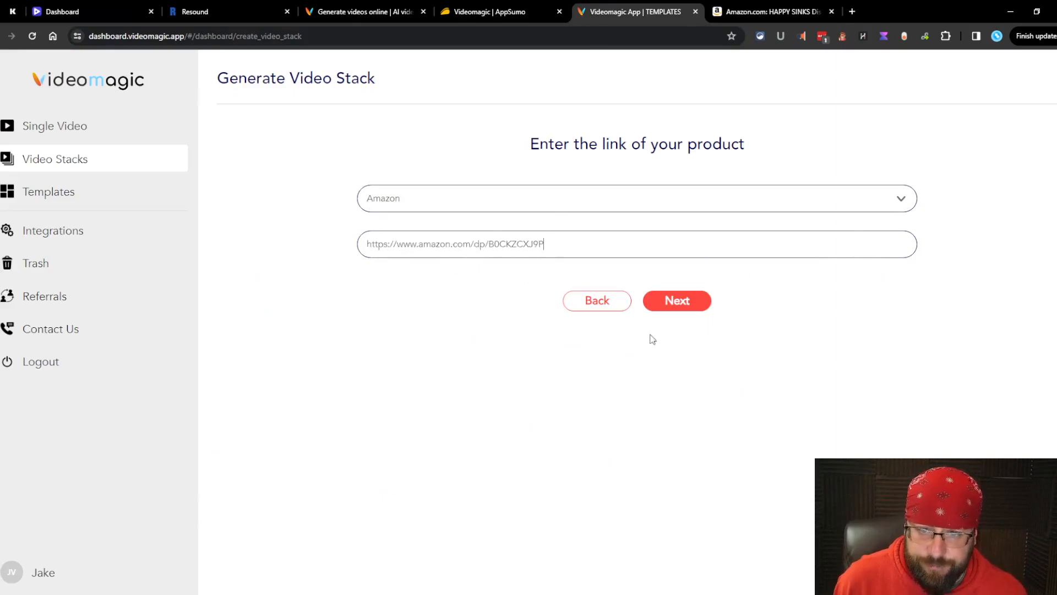
{"action": "left_click", "coordinate": [675, 302]}
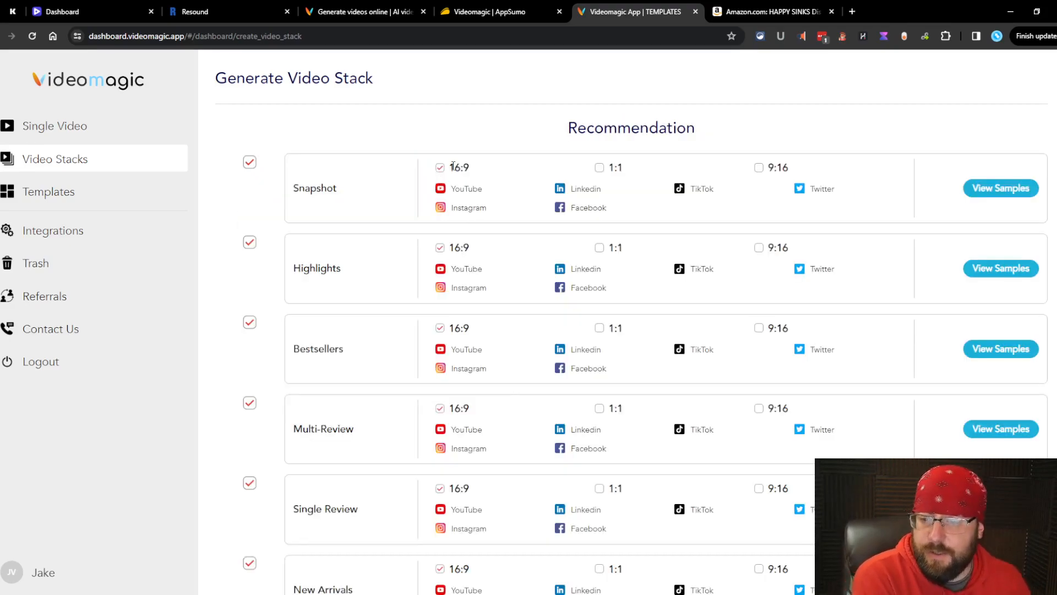
Step: Toggle Snapshot's 1:1 format on, off and on again, then preview the Snapshot samples
{"action": "scroll", "coordinate": [574, 244], "scroll_direction": "down", "scroll_amount": 5}
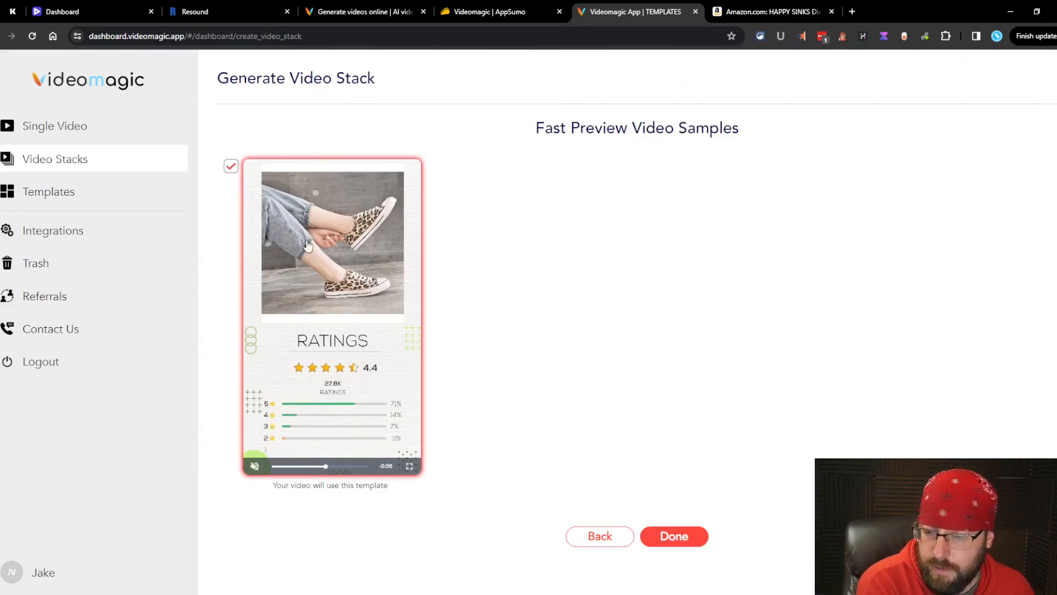
{"action": "left_click", "coordinate": [601, 540]}
{"action": "left_click", "coordinate": [728, 8]}
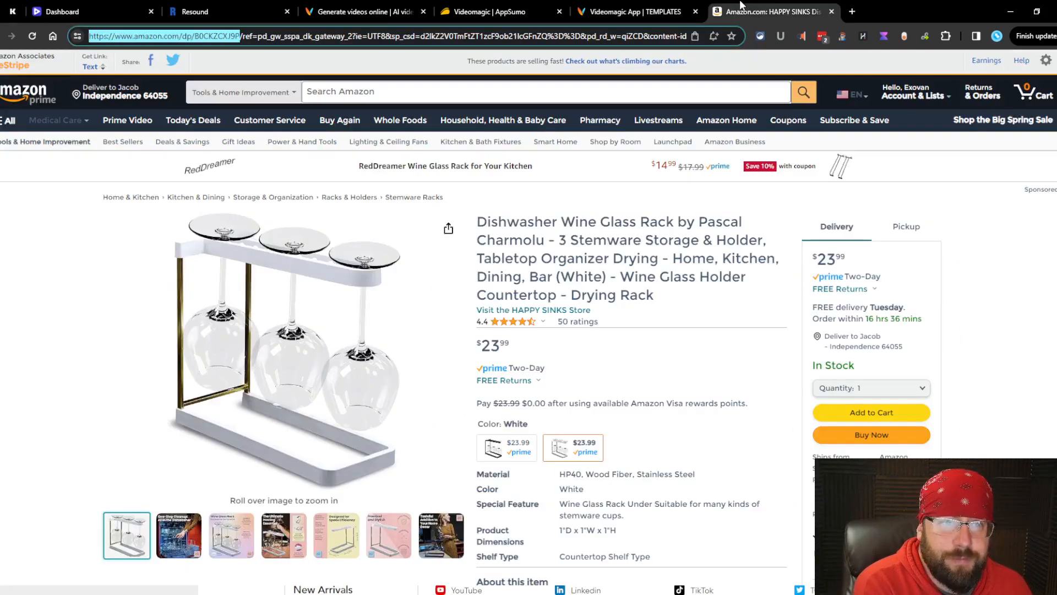
{"action": "mouse_move", "coordinate": [389, 525]}
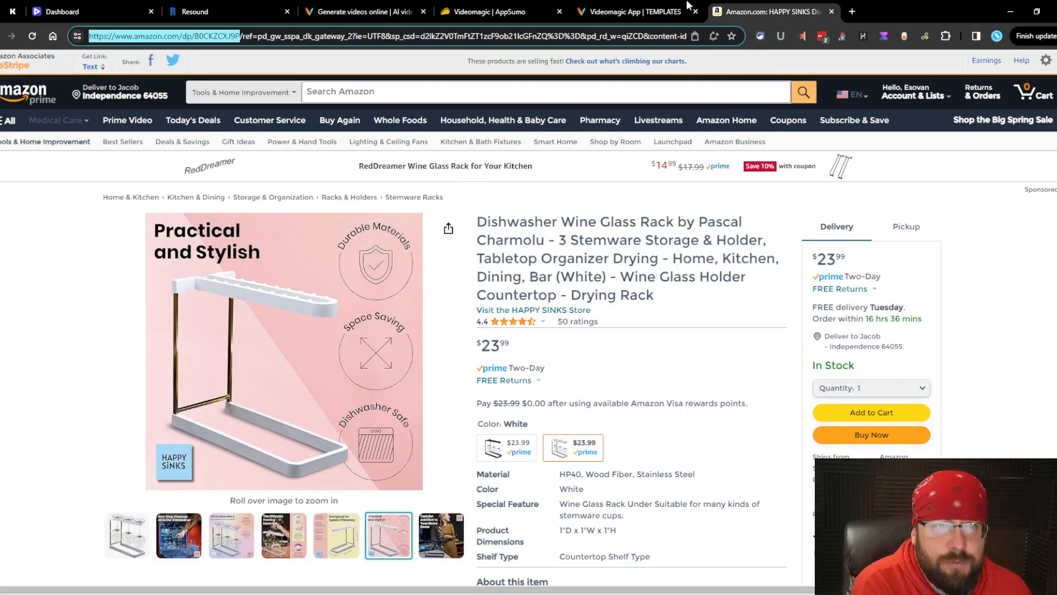
{"action": "left_click", "coordinate": [617, 4]}
{"action": "left_click", "coordinate": [601, 167]}
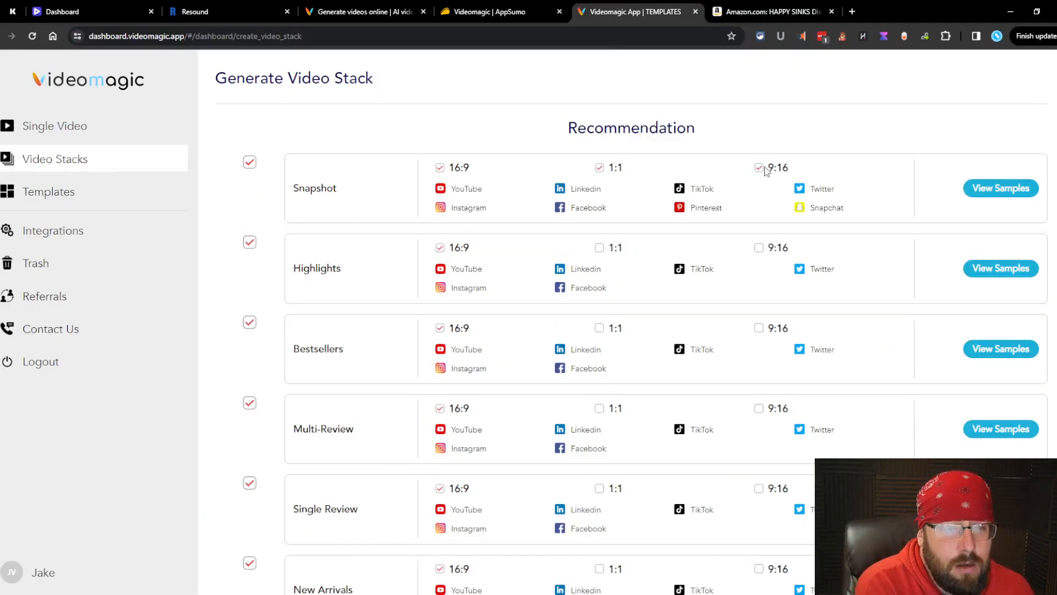
{"action": "left_click", "coordinate": [599, 167]}
{"action": "left_click", "coordinate": [600, 170]}
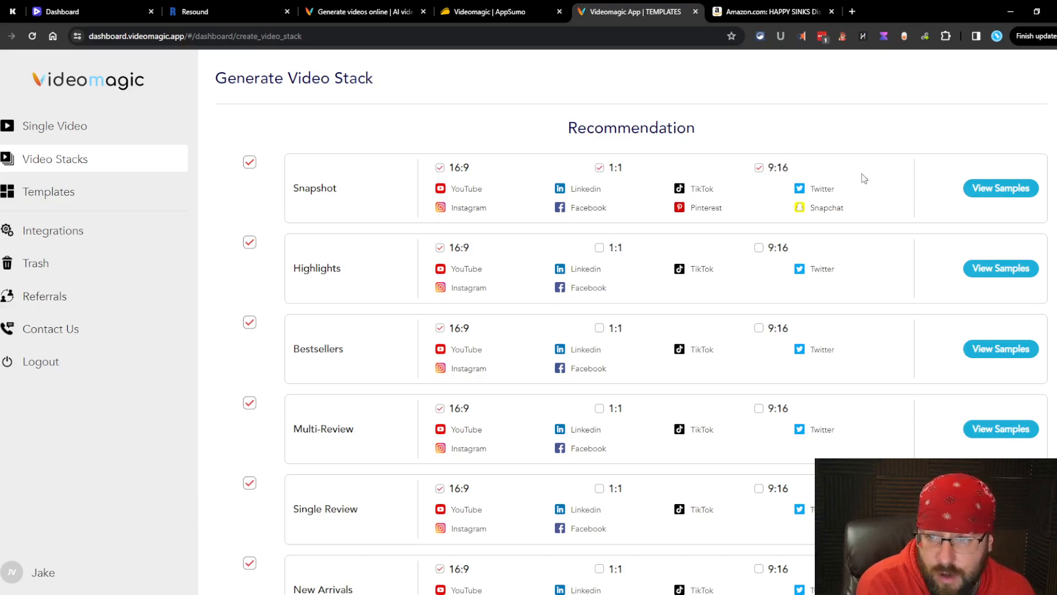
{"action": "left_click", "coordinate": [1001, 187]}
Step: Rework Snapshot's formats to keep only 9:16, re-preview its samples, and go to the template gallery
{"action": "mouse_move", "coordinate": [791, 345]}
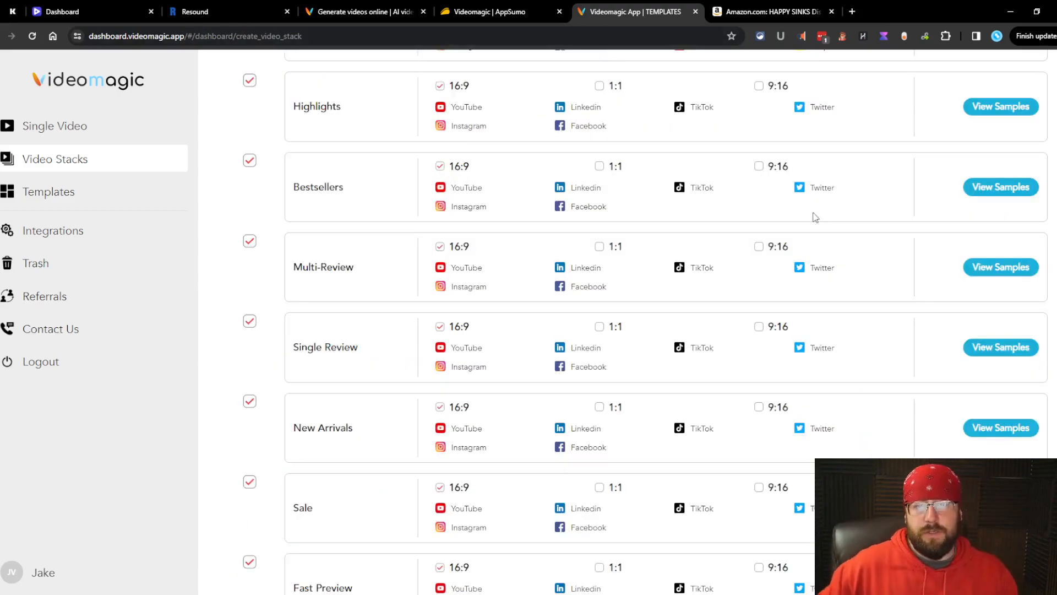
{"action": "scroll", "coordinate": [816, 221], "scroll_direction": "up", "scroll_amount": 3}
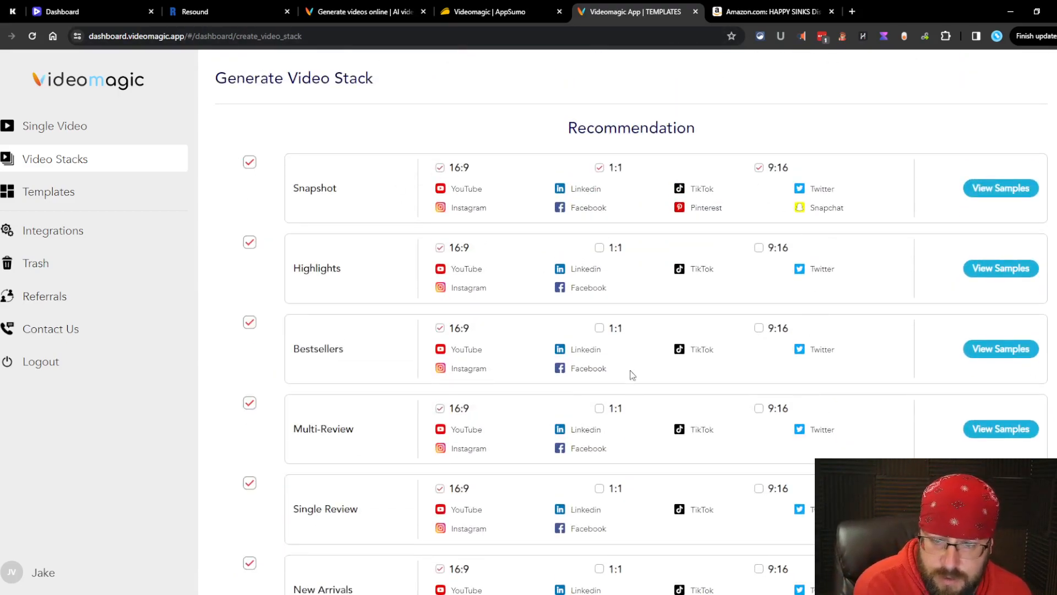
{"action": "scroll", "coordinate": [628, 331], "scroll_direction": "down", "scroll_amount": 5}
{"action": "scroll", "coordinate": [656, 435], "scroll_direction": "up", "scroll_amount": 5}
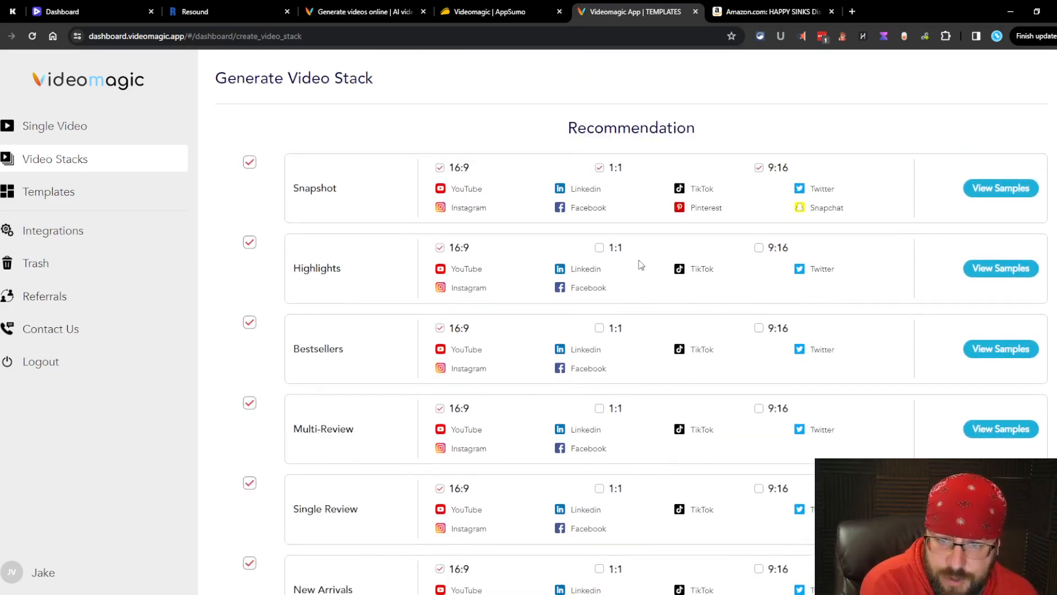
{"action": "left_click", "coordinate": [760, 168]}
{"action": "left_click", "coordinate": [603, 168]}
{"action": "left_click", "coordinate": [441, 168]}
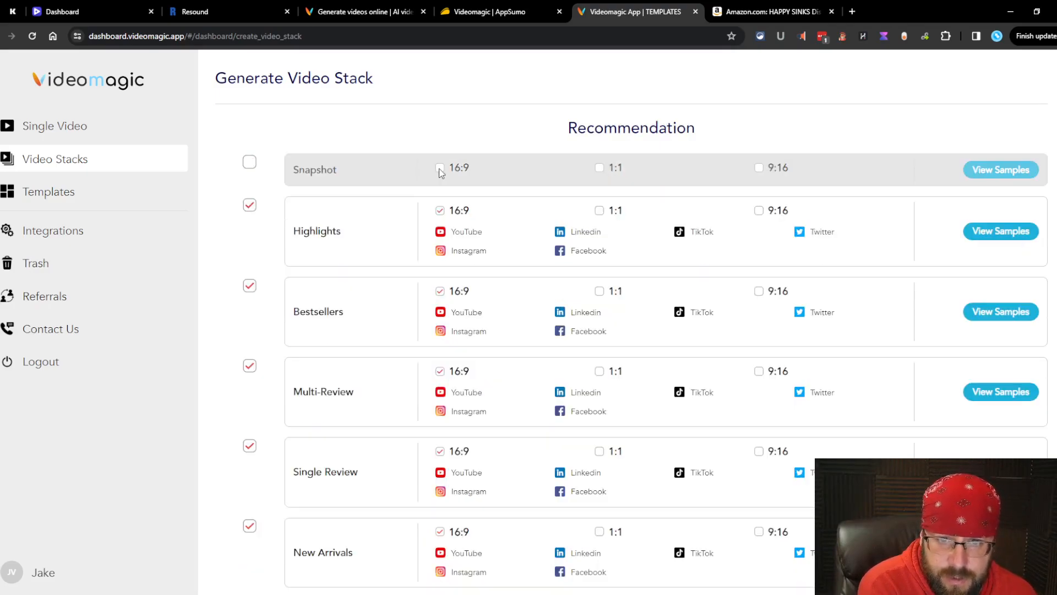
{"action": "left_click", "coordinate": [248, 164]}
{"action": "left_click", "coordinate": [599, 168]}
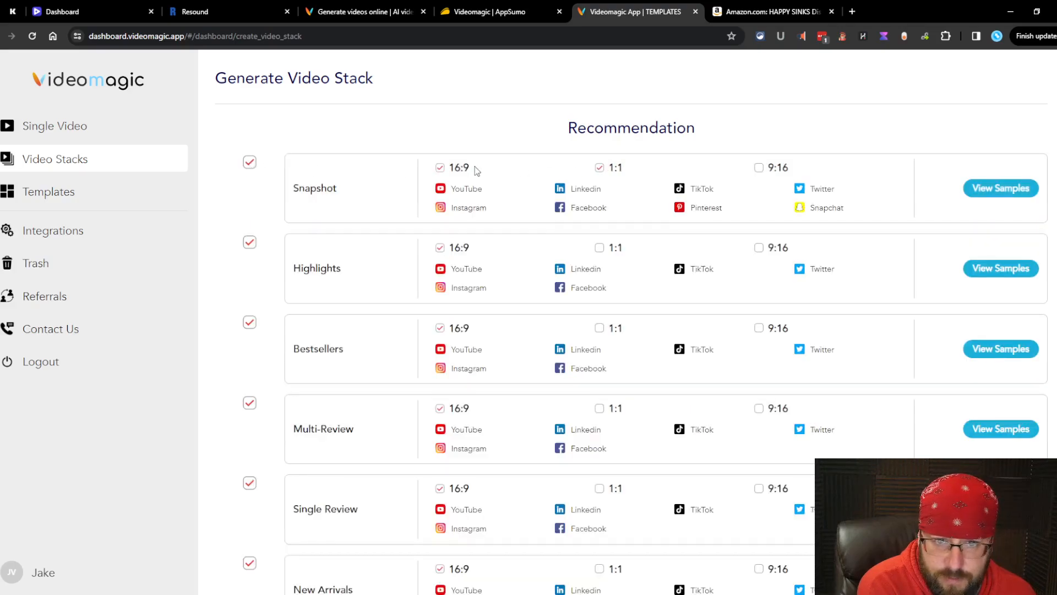
{"action": "left_click", "coordinate": [440, 168]}
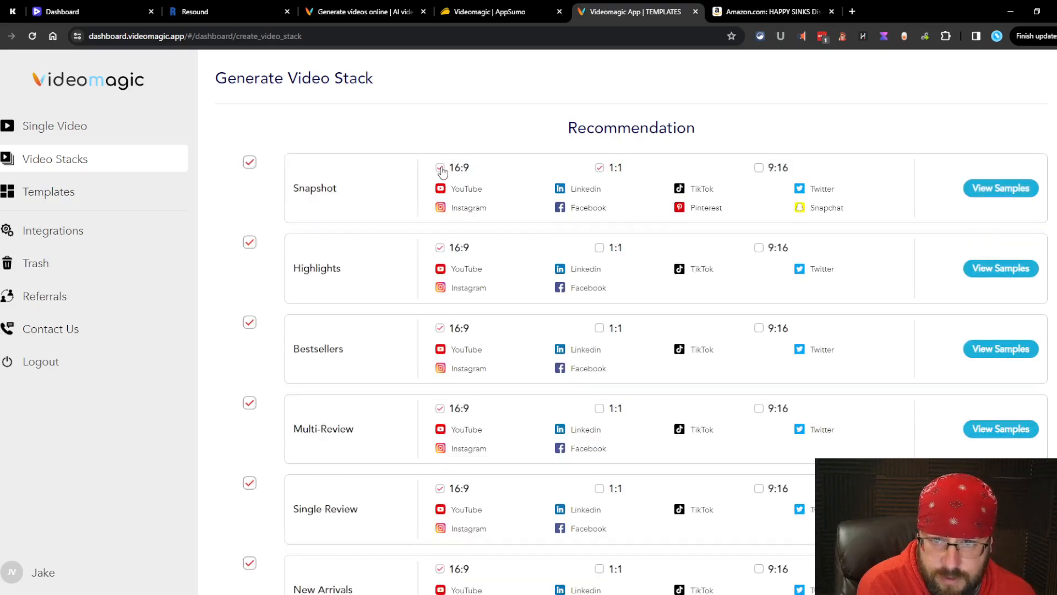
{"action": "left_click", "coordinate": [760, 169]}
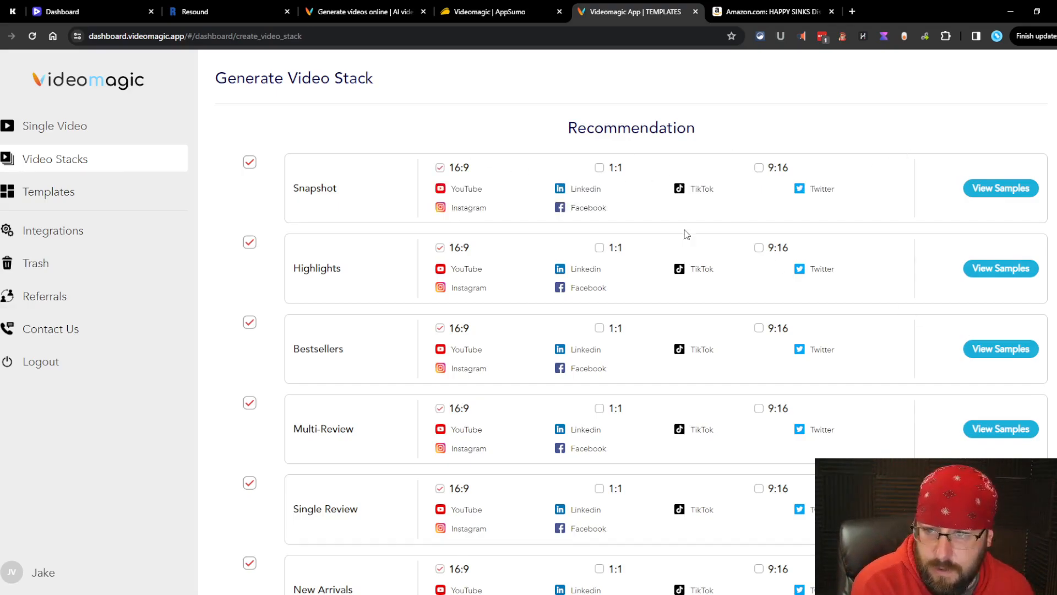
{"action": "left_click", "coordinate": [1001, 187]}
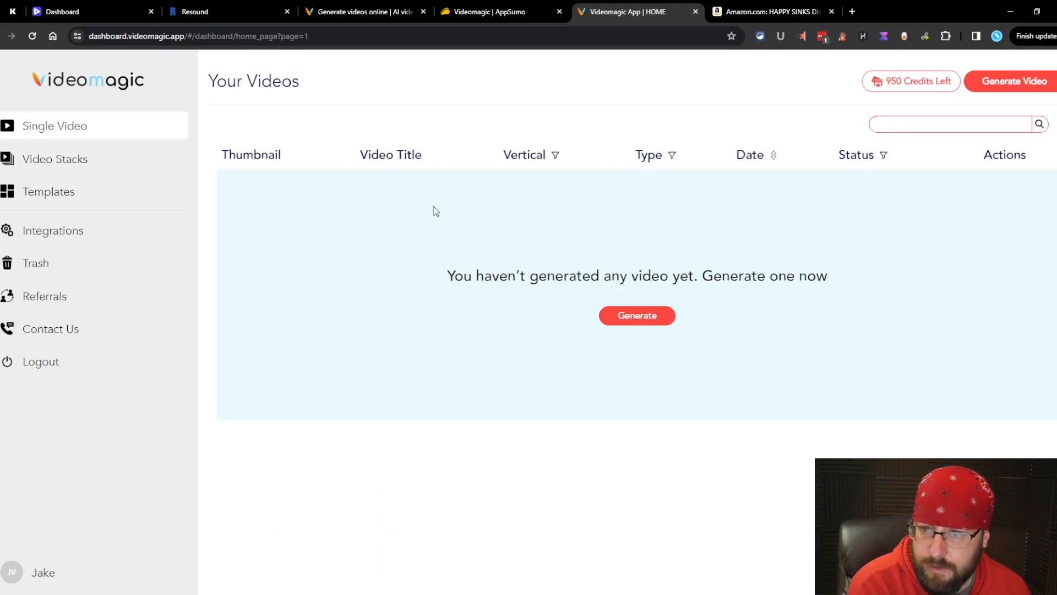
{"action": "left_click", "coordinate": [649, 316]}
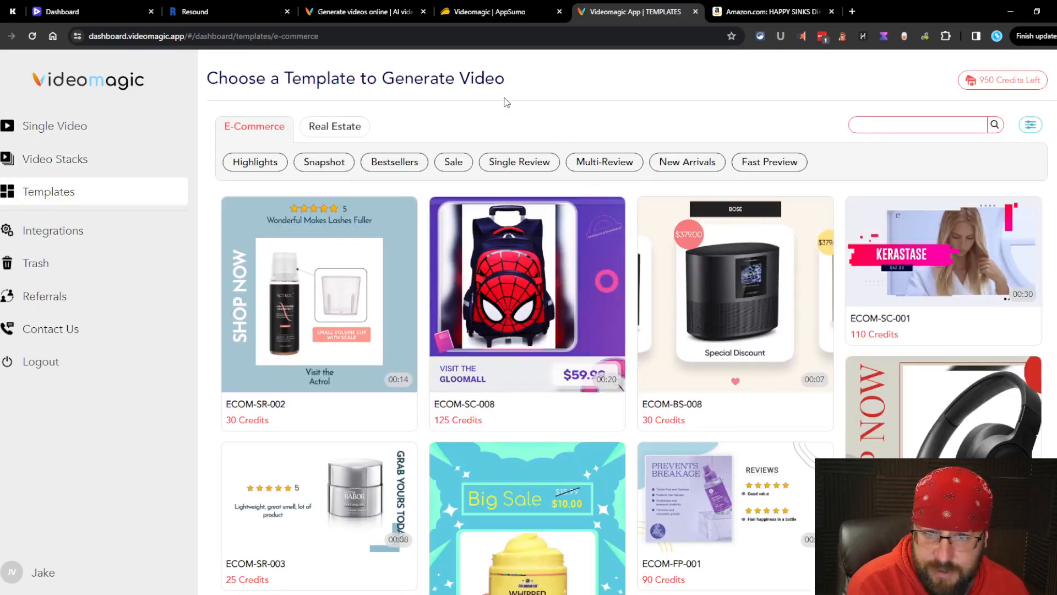
Step: Filter to Single Review templates and inspect ECOM-SR-002's 16:9 preview and image requirements
{"action": "left_click", "coordinate": [542, 163]}
{"action": "scroll", "coordinate": [689, 524], "scroll_direction": "down", "scroll_amount": 1}
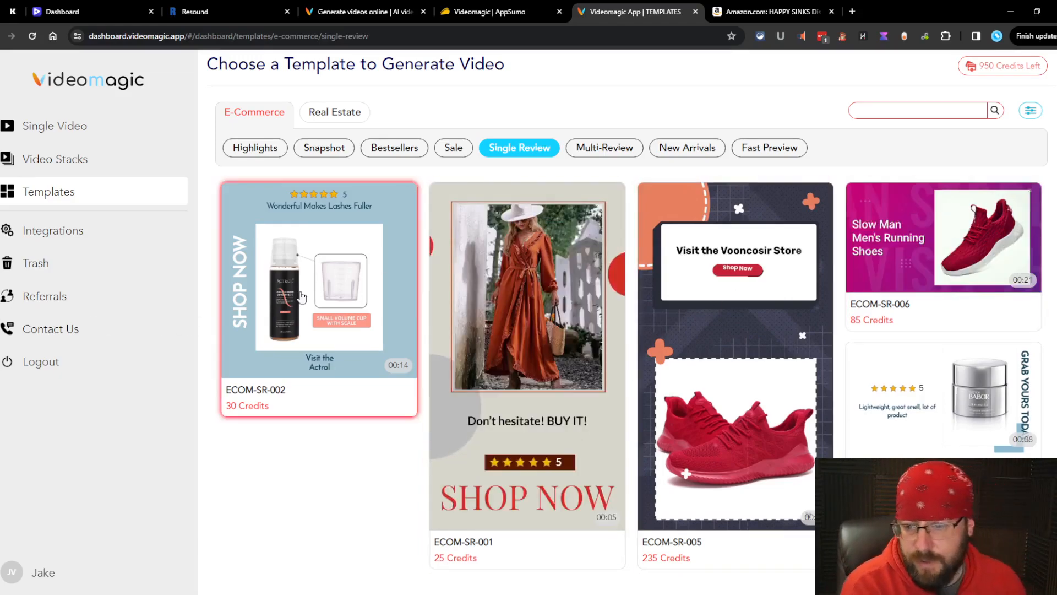
{"action": "left_click", "coordinate": [325, 260]}
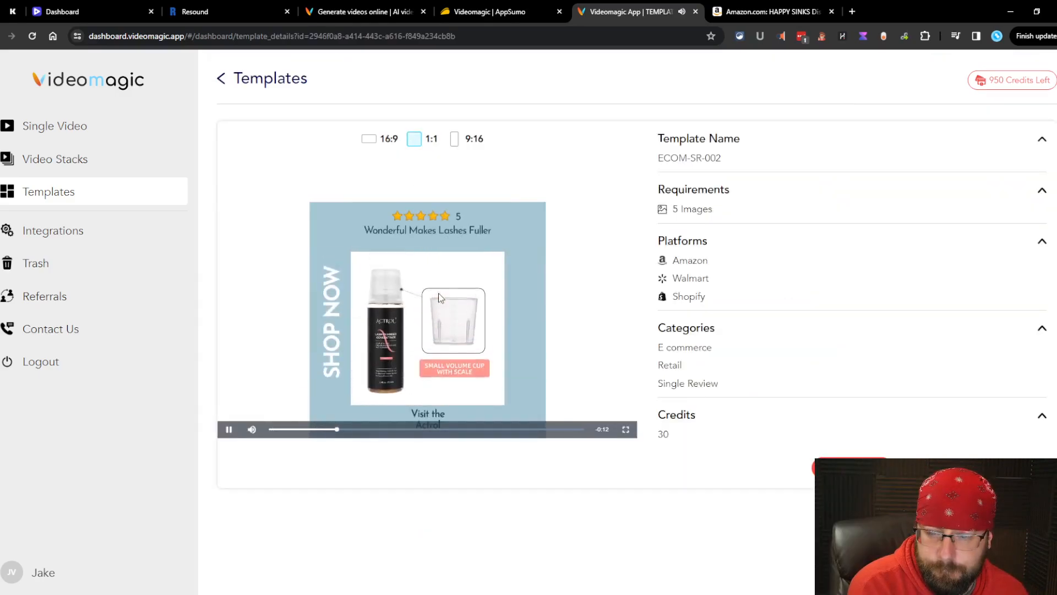
{"action": "left_click", "coordinate": [367, 140]}
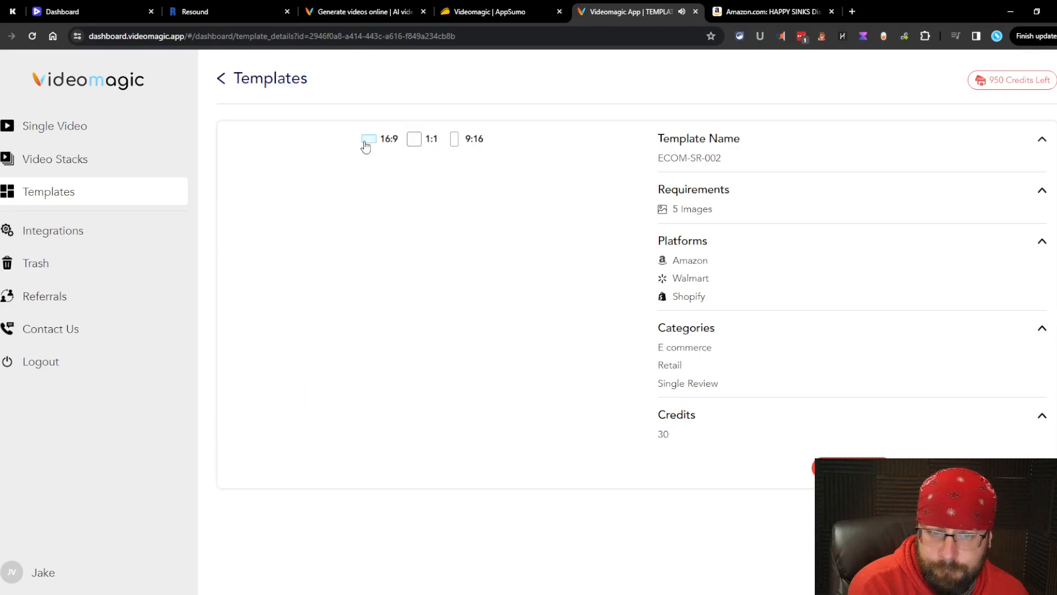
{"action": "left_click", "coordinate": [976, 149]}
{"action": "left_click", "coordinate": [984, 196]}
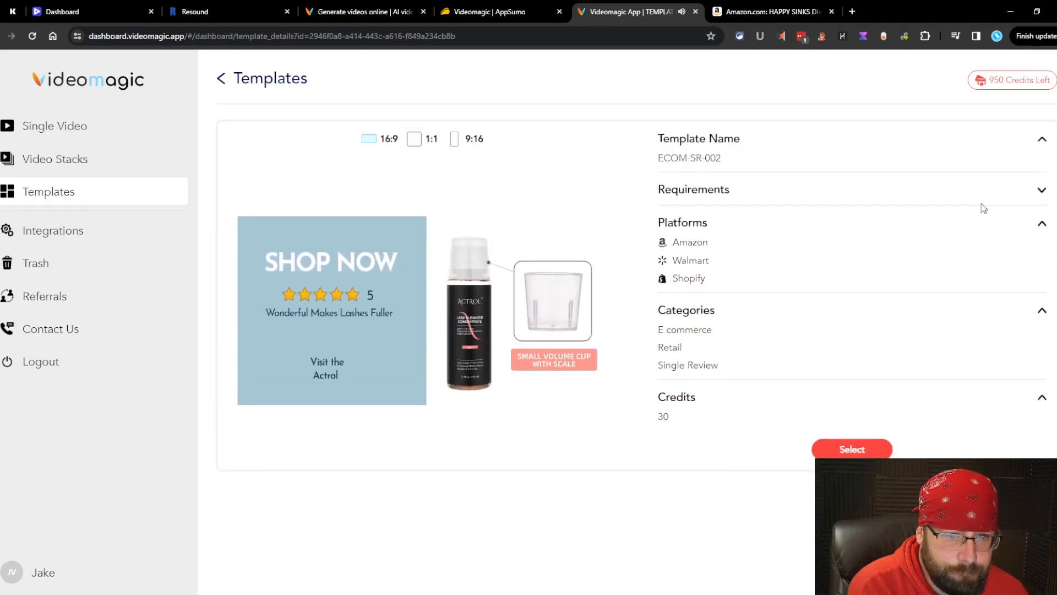
{"action": "left_click", "coordinate": [1041, 190]}
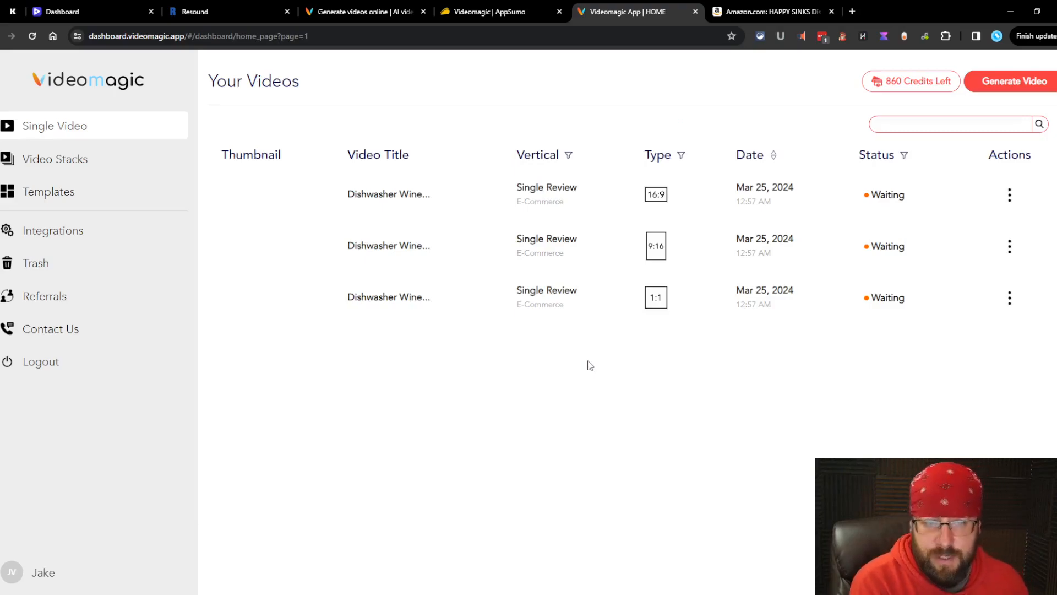
{"action": "key", "text": "ctrl+Page_Up"}
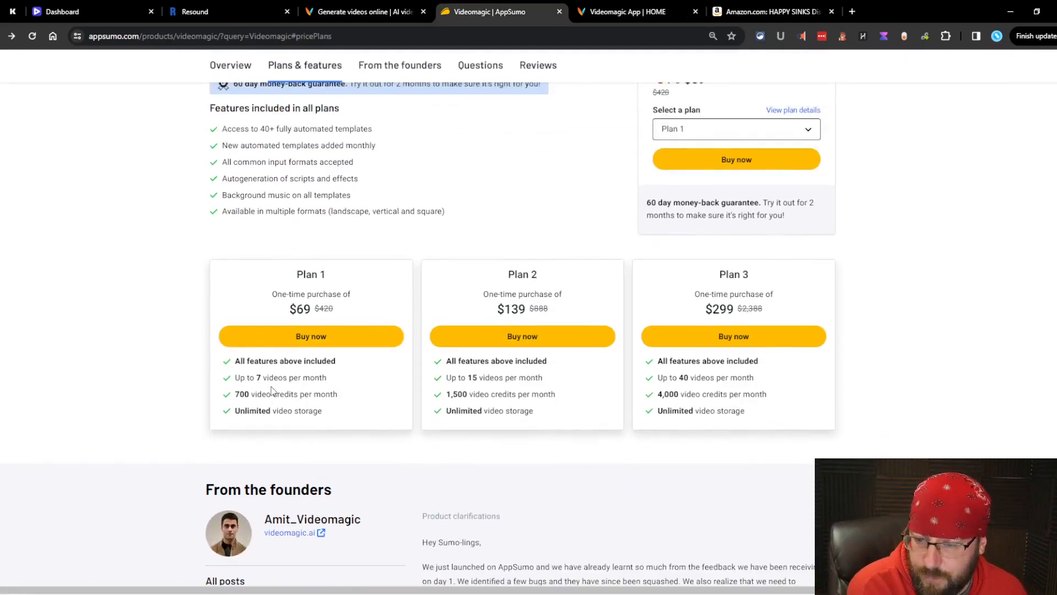
{"action": "left_click", "coordinate": [623, 7]}
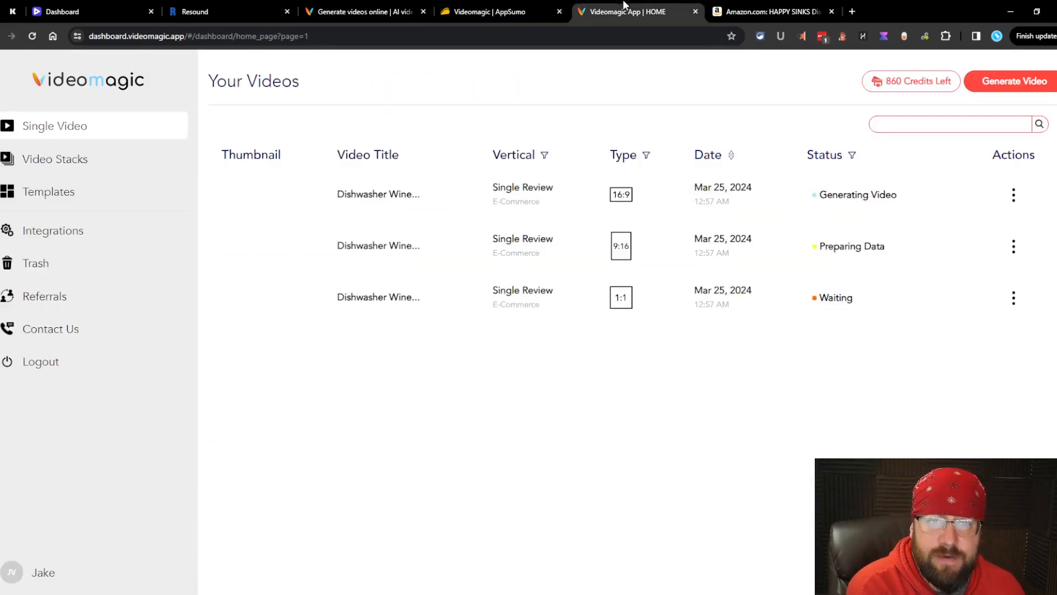
Step: Flip between the Real Estate and E-Commerce template tabs, finishing on the e-commerce gallery
{"action": "left_click", "coordinate": [88, 165]}
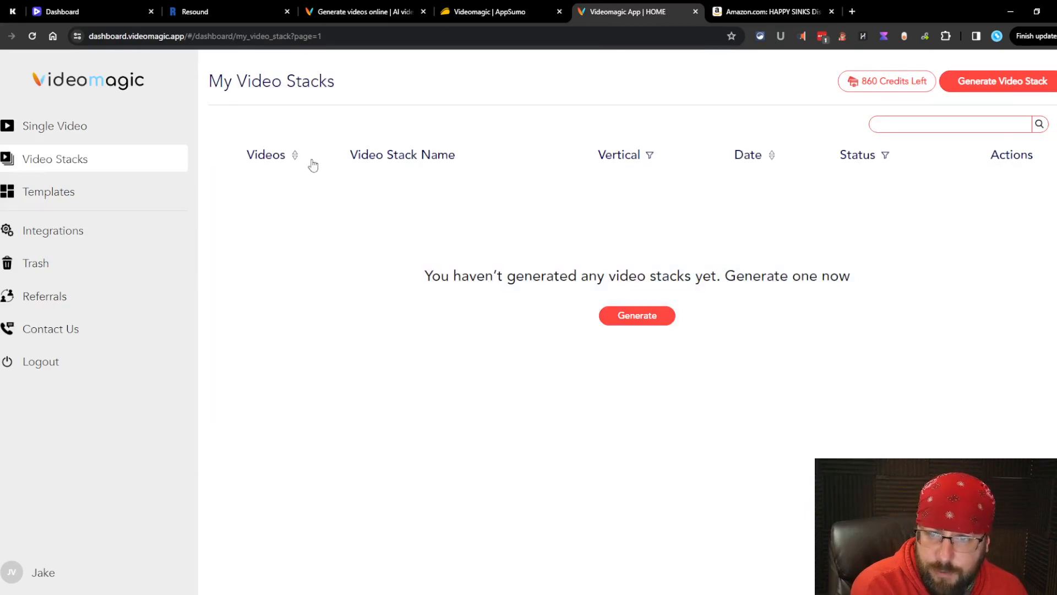
{"action": "left_click", "coordinate": [48, 191]}
{"action": "left_click", "coordinate": [335, 126]}
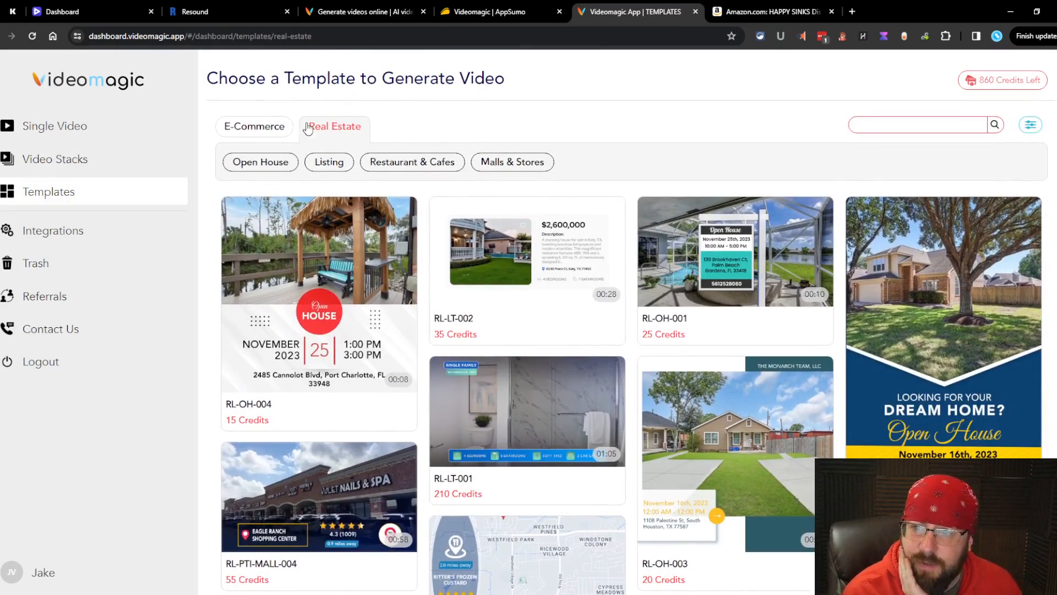
{"action": "left_click", "coordinate": [267, 130]}
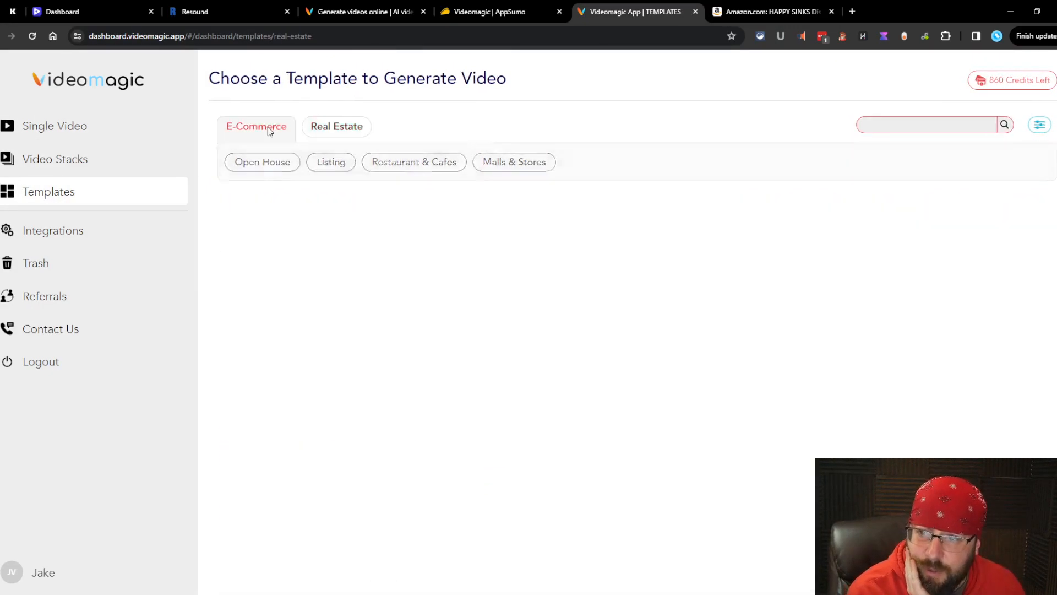
{"action": "scroll", "coordinate": [397, 236], "scroll_direction": "down", "scroll_amount": 5}
{"action": "scroll", "coordinate": [579, 278], "scroll_direction": "up", "scroll_amount": 1}
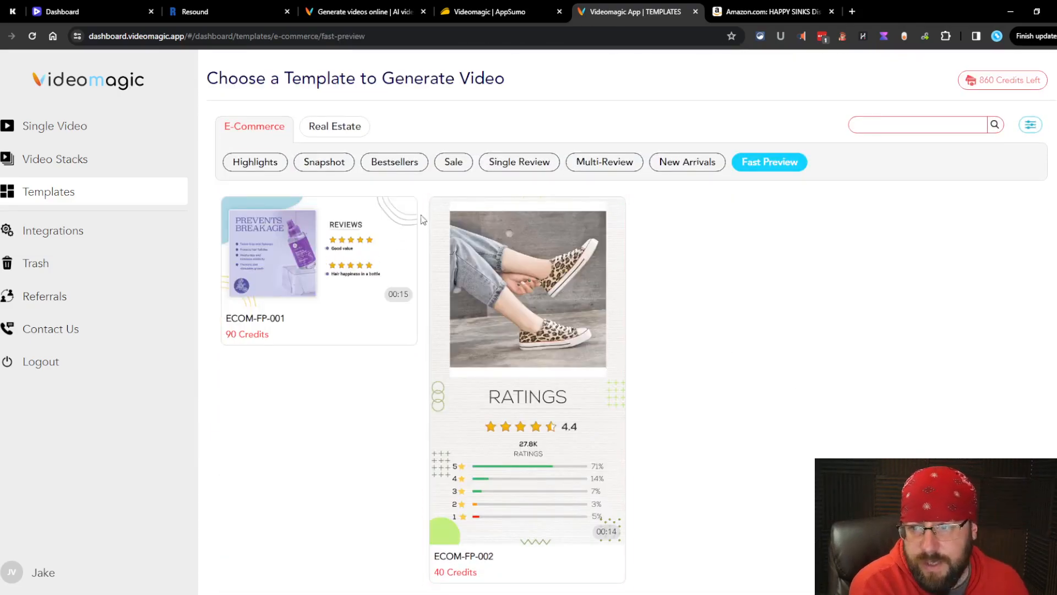
{"action": "left_click", "coordinate": [353, 131]}
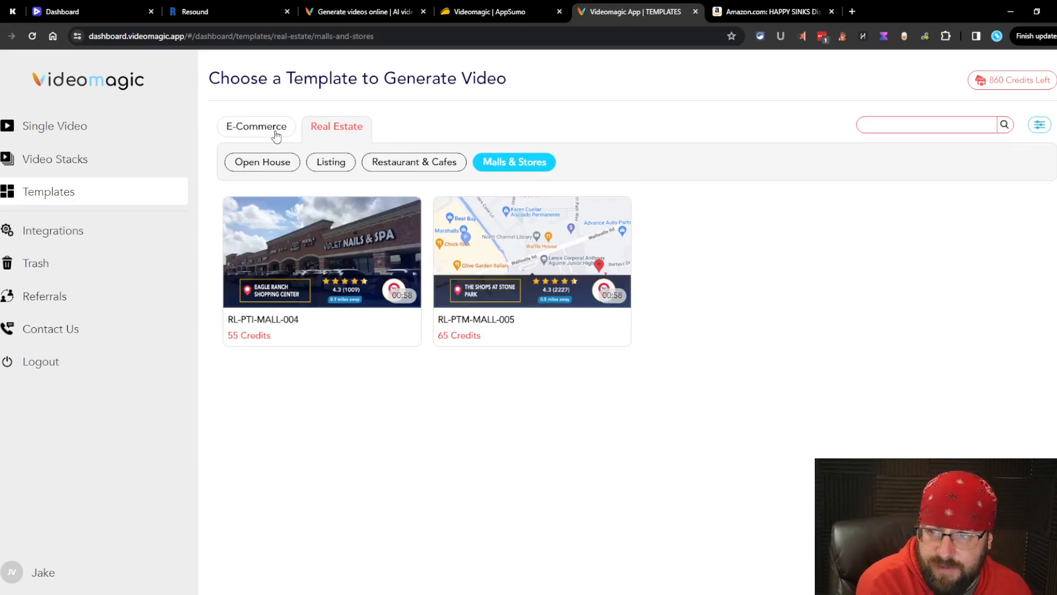
{"action": "left_click", "coordinate": [269, 129]}
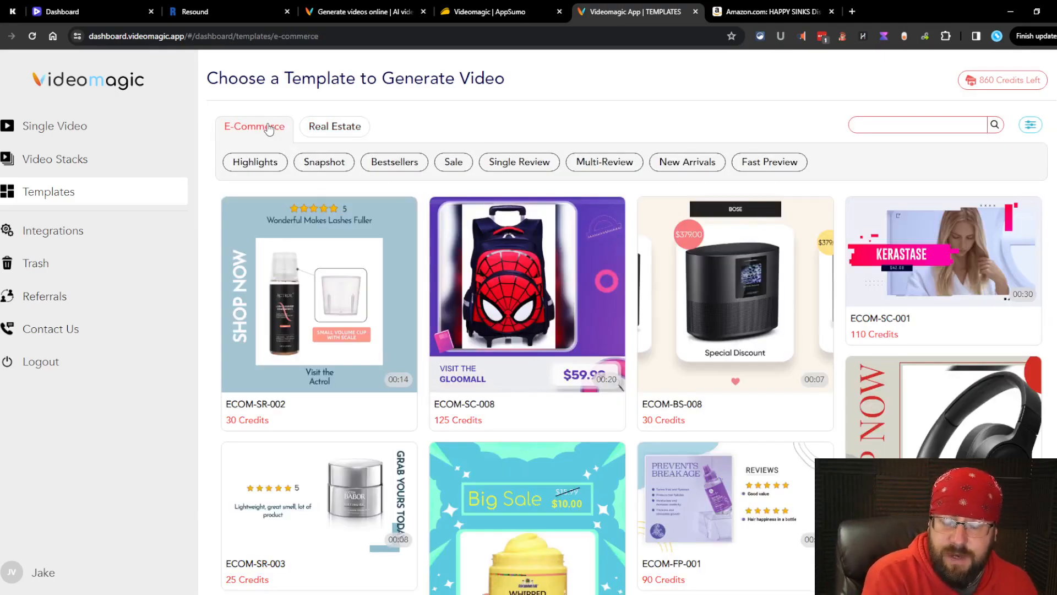
Step: Check the Oura Ring Amazon page, then generate ECOM-SC-001 videos from its URL with default settings
{"action": "mouse_move", "coordinate": [615, 306]}
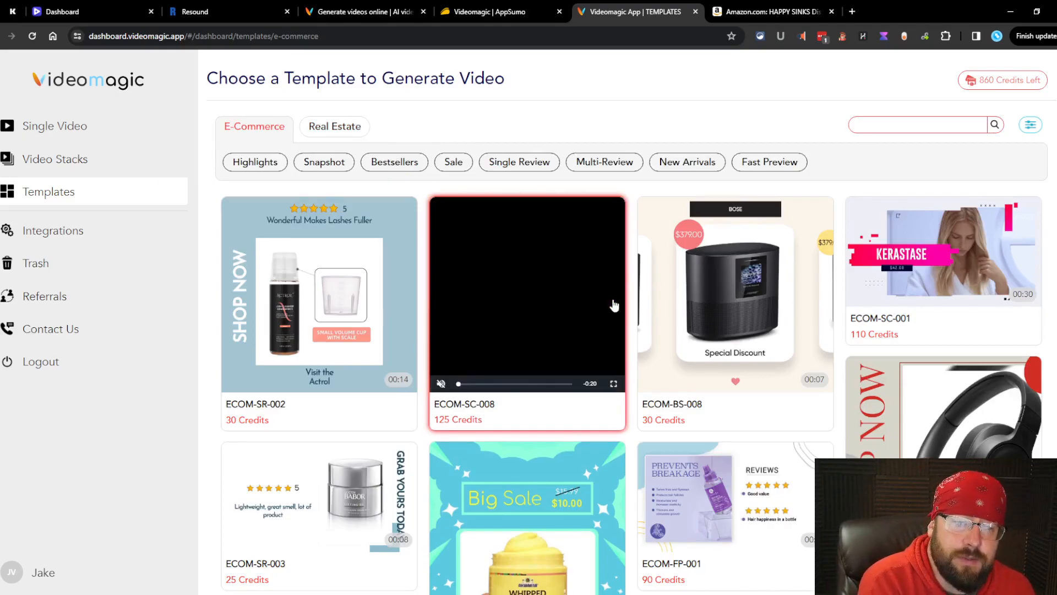
{"action": "left_click", "coordinate": [978, 268]}
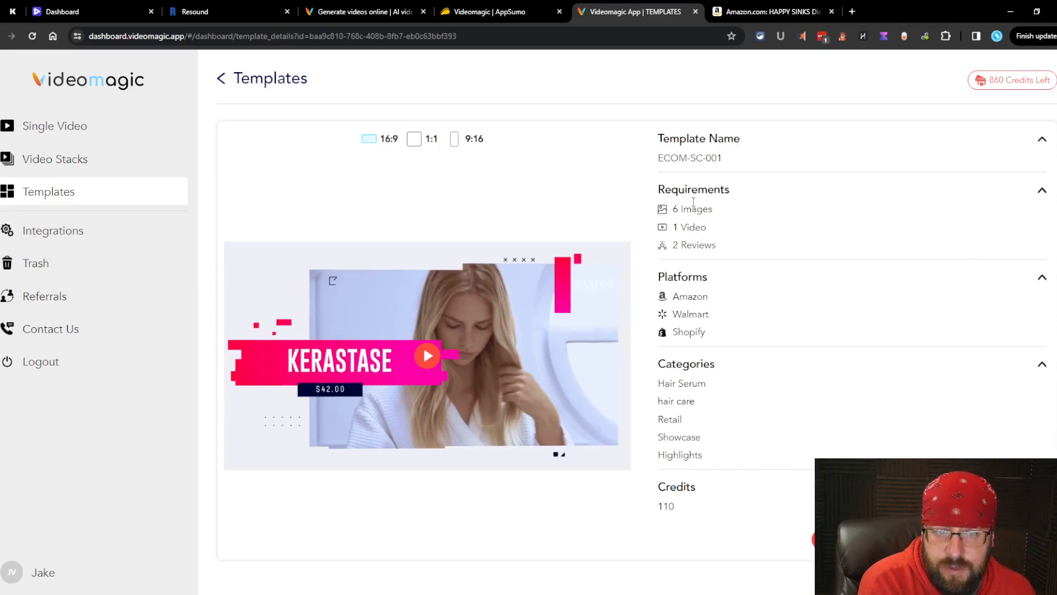
{"action": "left_click", "coordinate": [754, 11]}
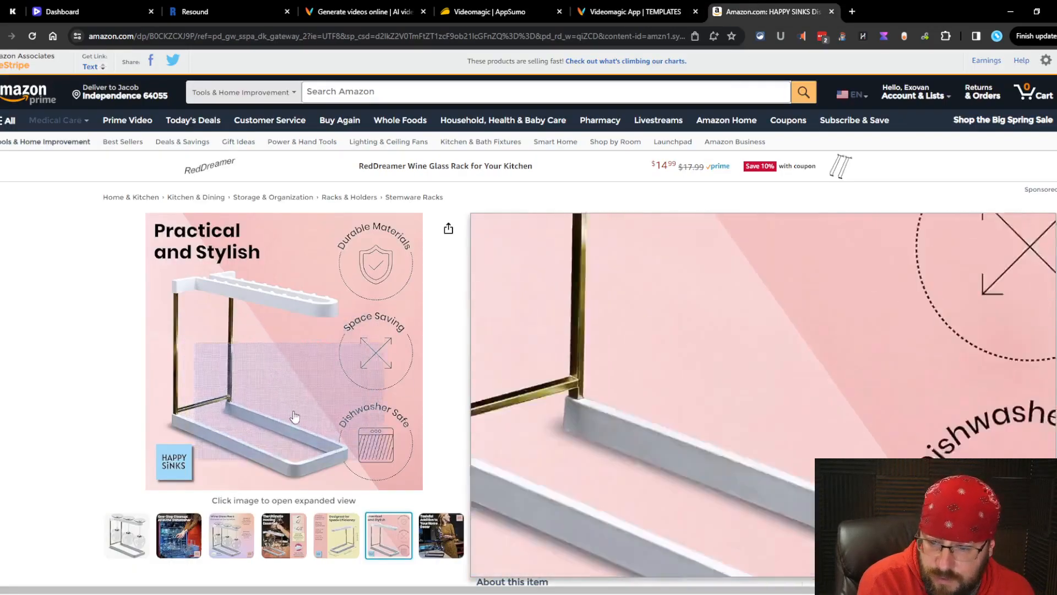
{"action": "scroll", "coordinate": [239, 430], "scroll_direction": "down", "scroll_amount": 3}
{"action": "scroll", "coordinate": [391, 405], "scroll_direction": "up", "scroll_amount": 4}
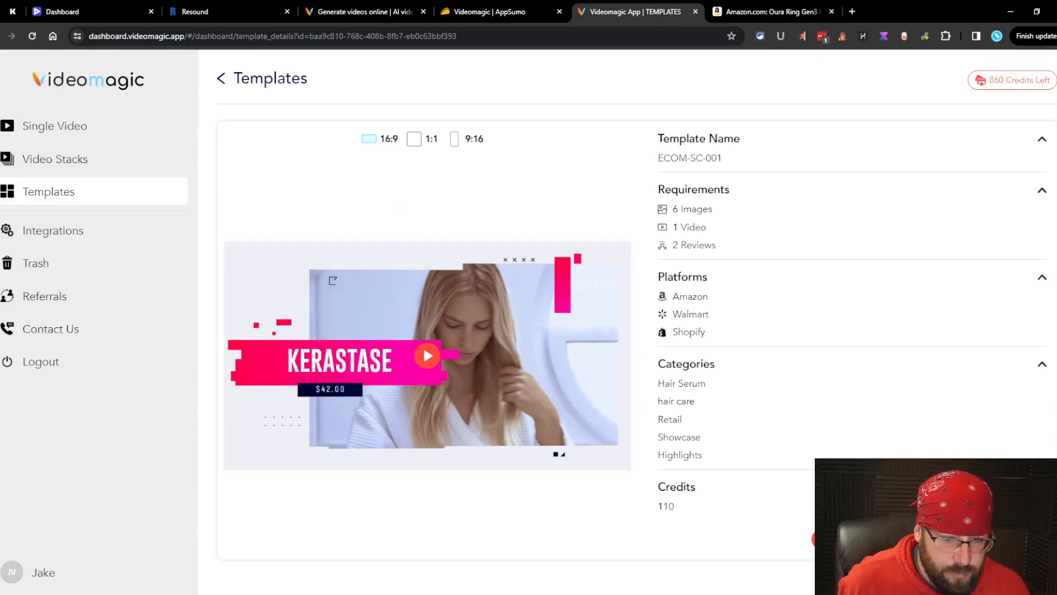
{"action": "left_click", "coordinate": [423, 345]}
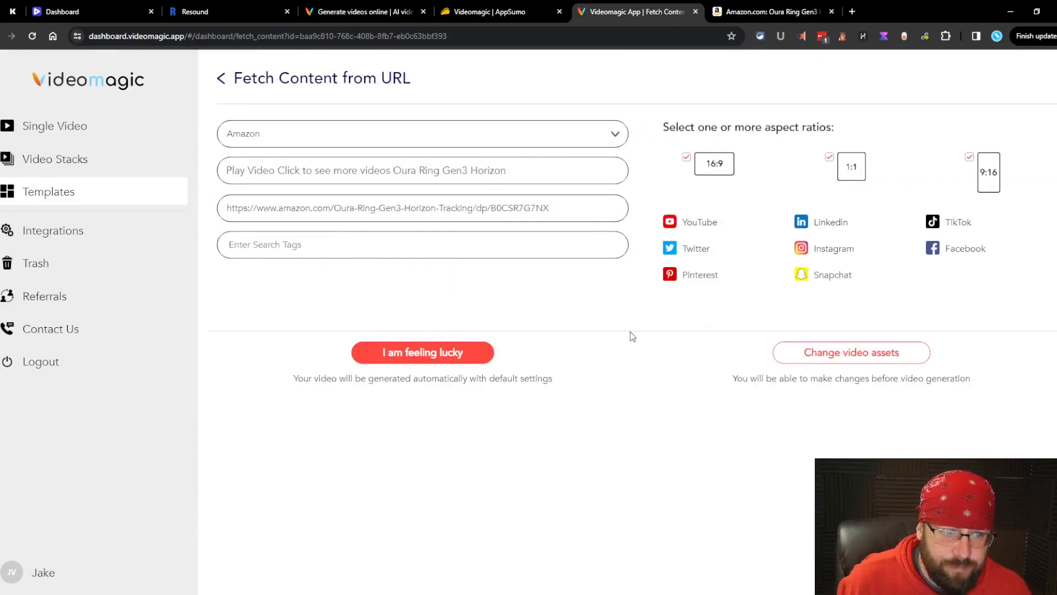
{"action": "left_click", "coordinate": [421, 356]}
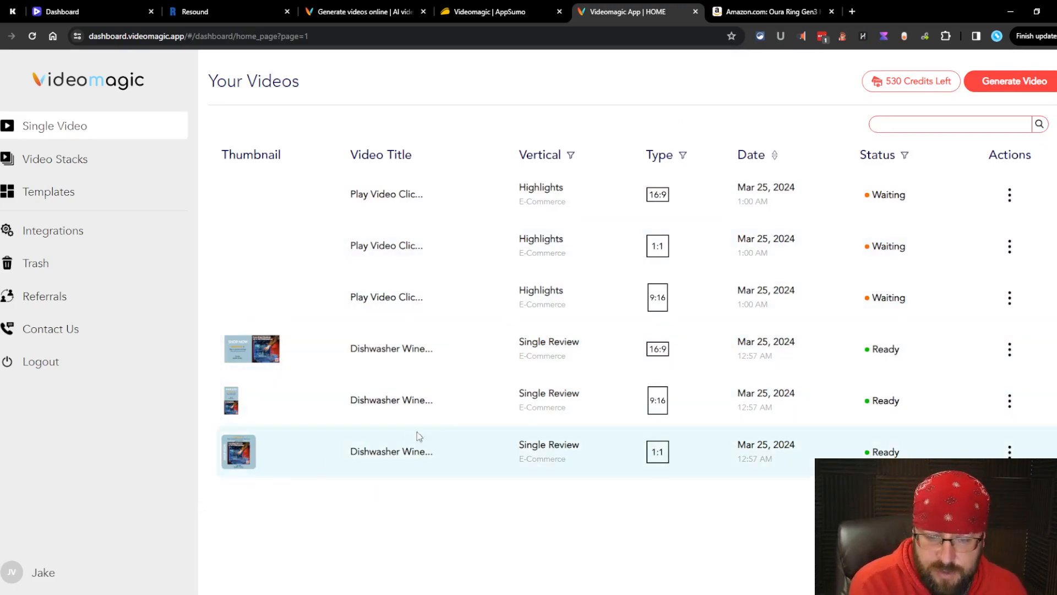
Step: Play the finished 1:1 Single Review video and open it for editing
{"action": "left_click", "coordinate": [243, 465]}
{"action": "left_click", "coordinate": [498, 309]}
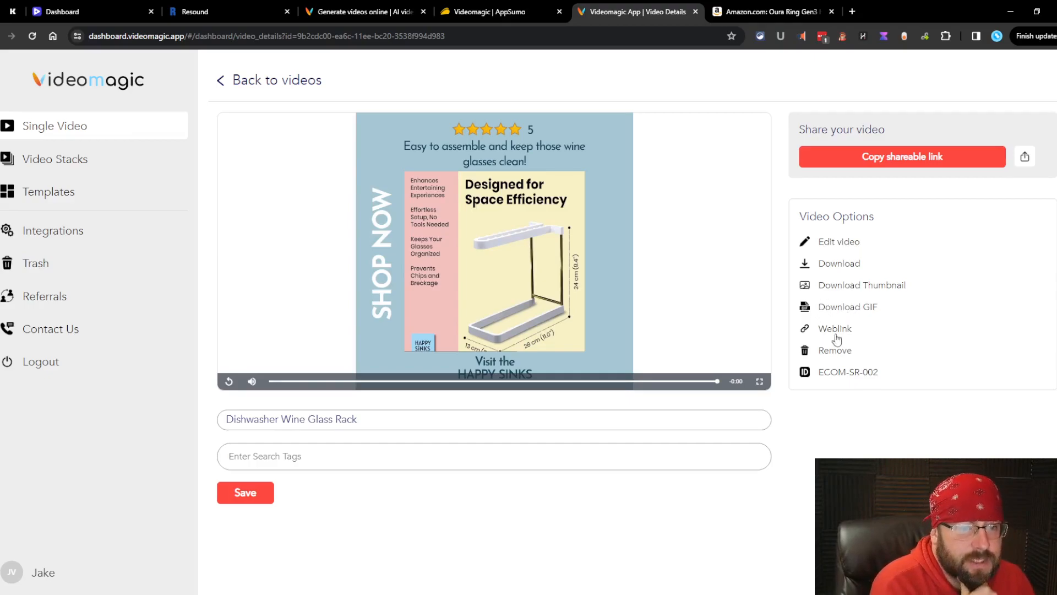
{"action": "left_click", "coordinate": [847, 373]}
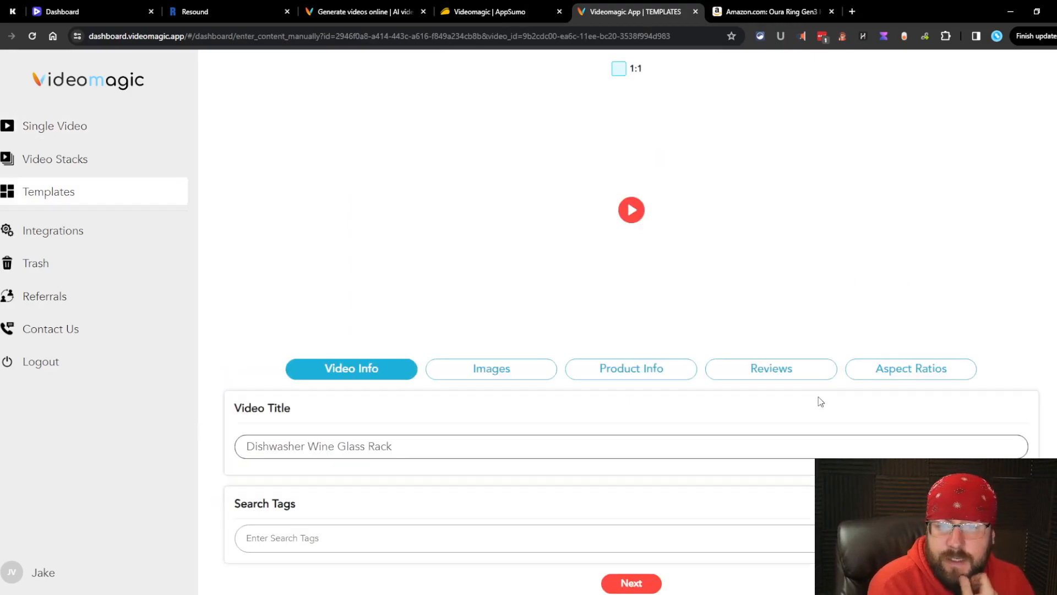
Step: Review the images, brand name and customer review, then generate in 16:9, 1:1 and 9:16
{"action": "scroll", "coordinate": [457, 344], "scroll_direction": "down", "scroll_amount": 1}
{"action": "left_click", "coordinate": [457, 344]}
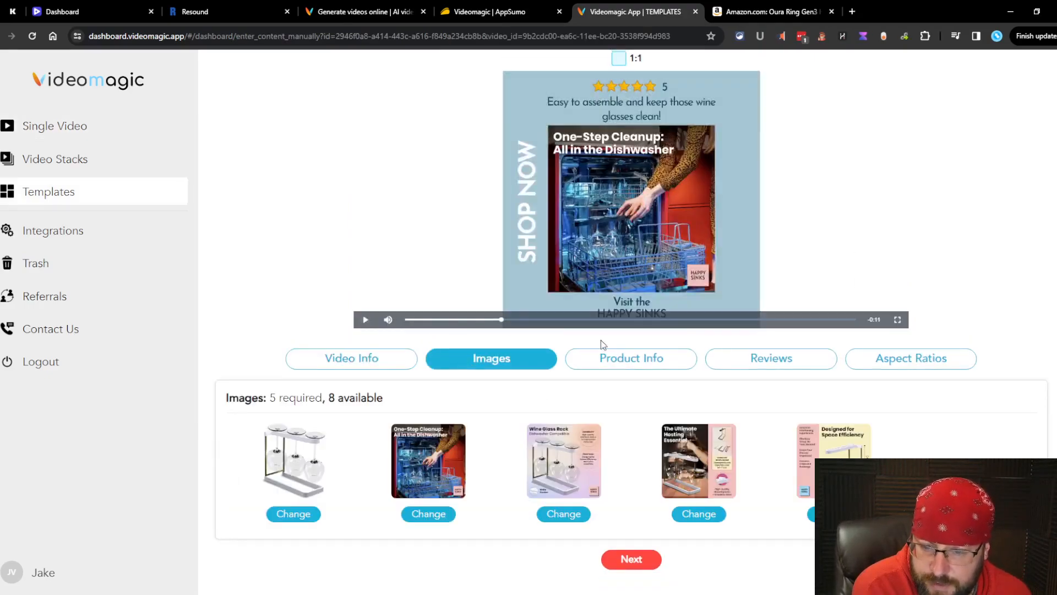
{"action": "left_click", "coordinate": [630, 370]}
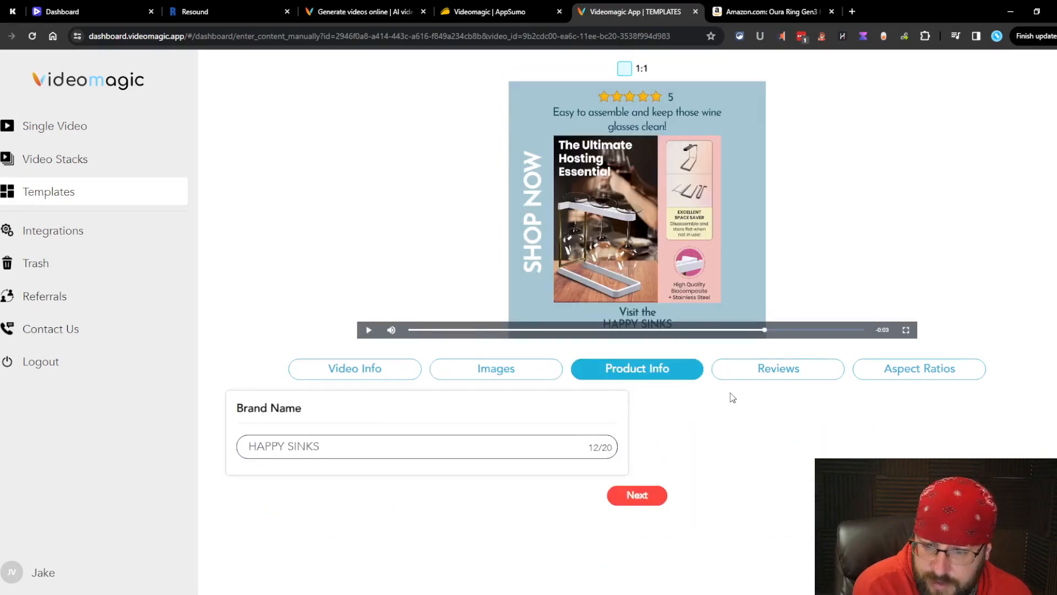
{"action": "left_click", "coordinate": [754, 378]}
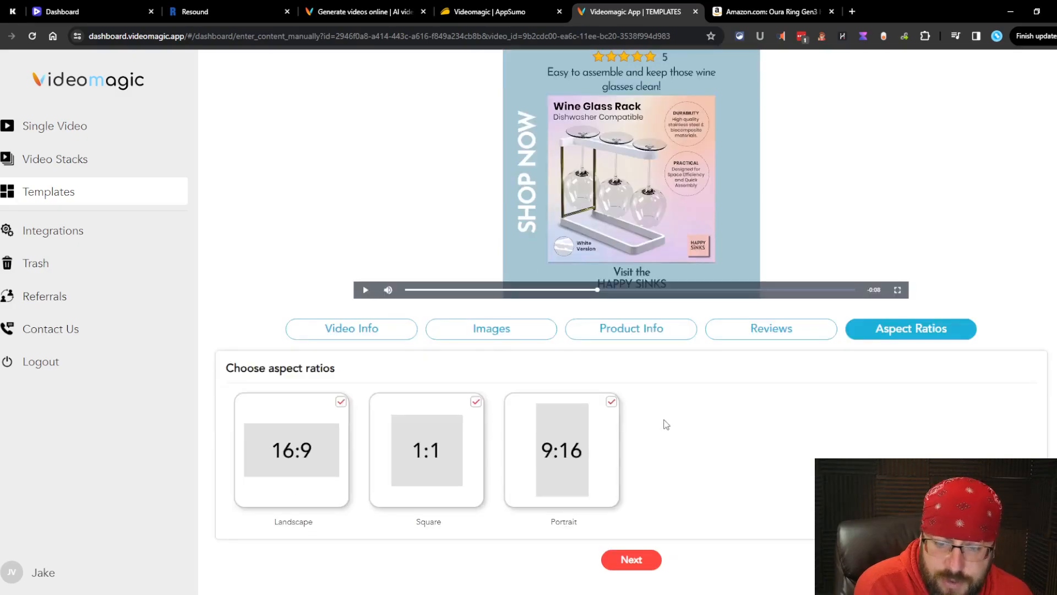
{"action": "left_click", "coordinate": [632, 560]}
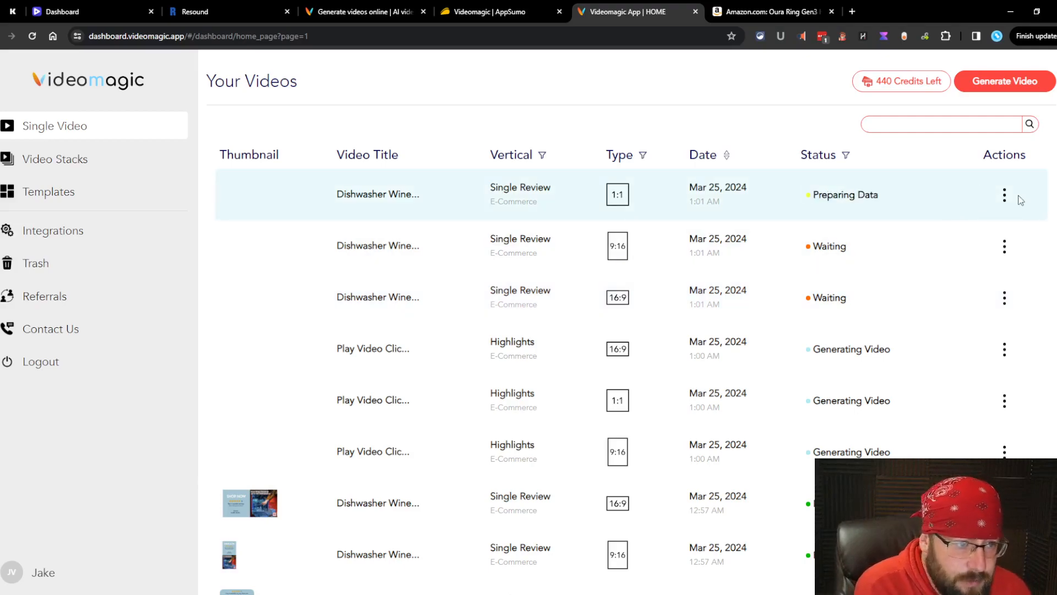
Step: Move the newly queued wine glass rack videos to Trash
{"action": "left_click", "coordinate": [1006, 197]}
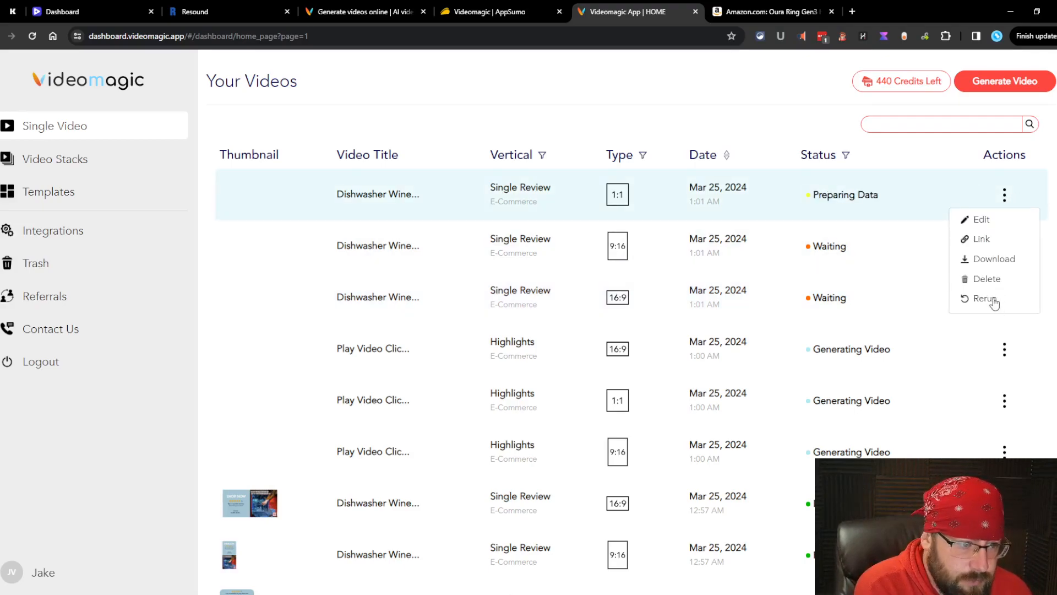
{"action": "left_click", "coordinate": [986, 279]}
{"action": "left_click", "coordinate": [503, 341]}
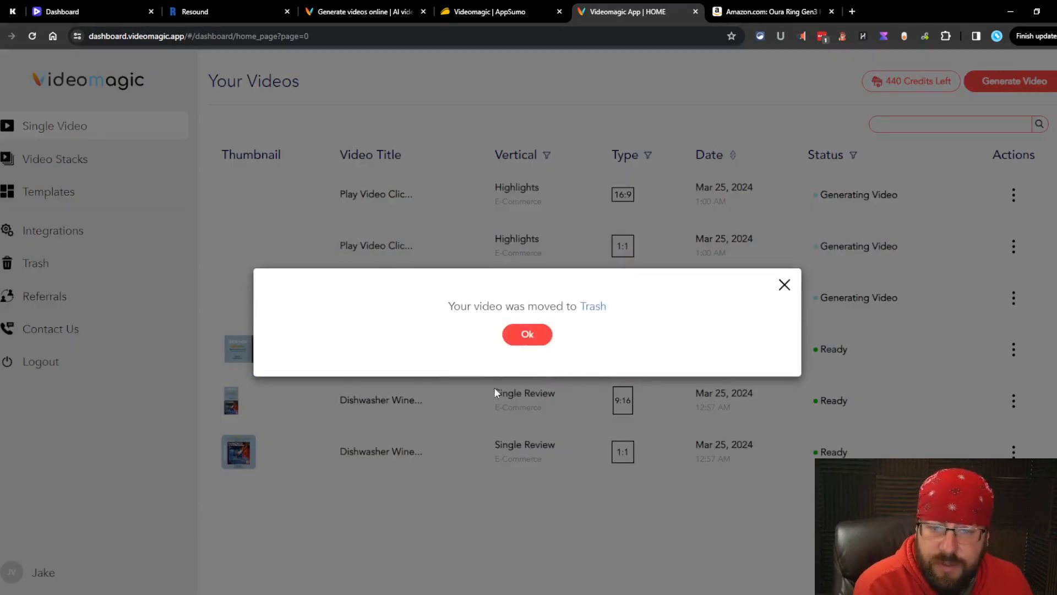
{"action": "left_click", "coordinate": [523, 326]}
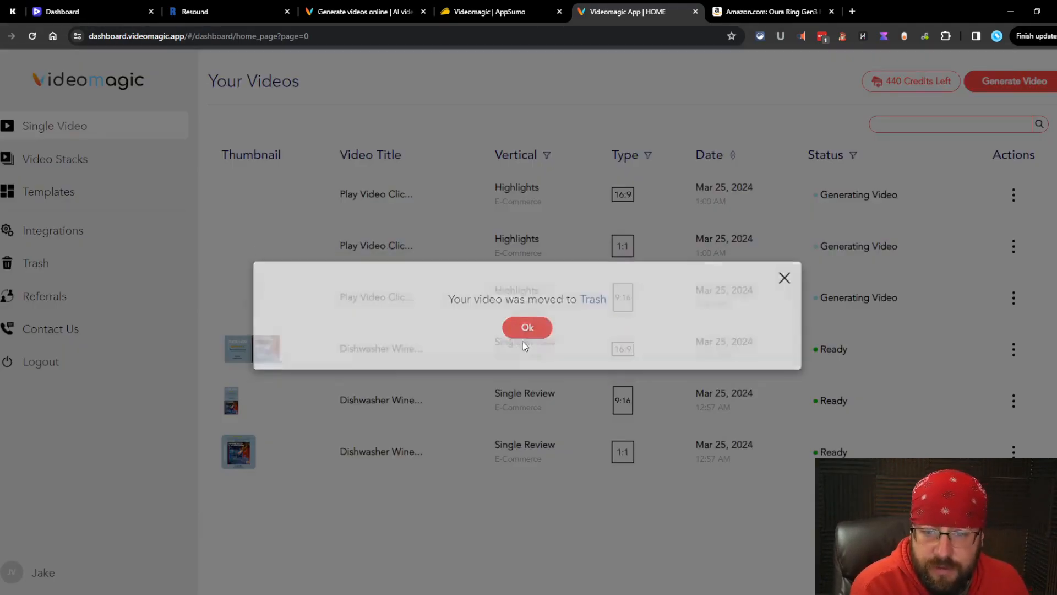
Step: Watch the finished 9:16 and 16:9 wine glass rack videos
{"action": "left_click", "coordinate": [624, 393]}
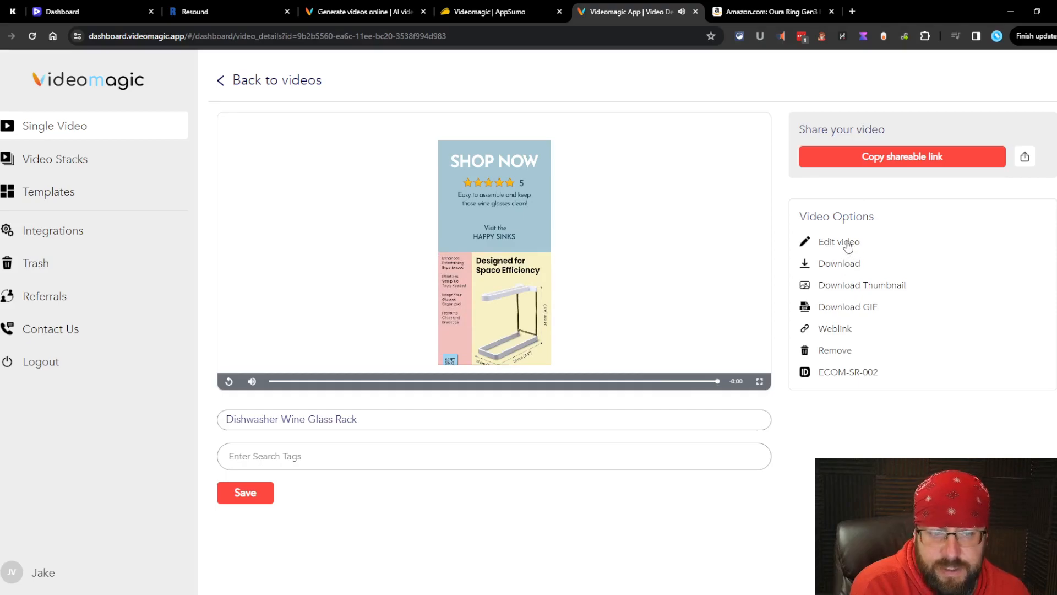
{"action": "left_click", "coordinate": [221, 80]}
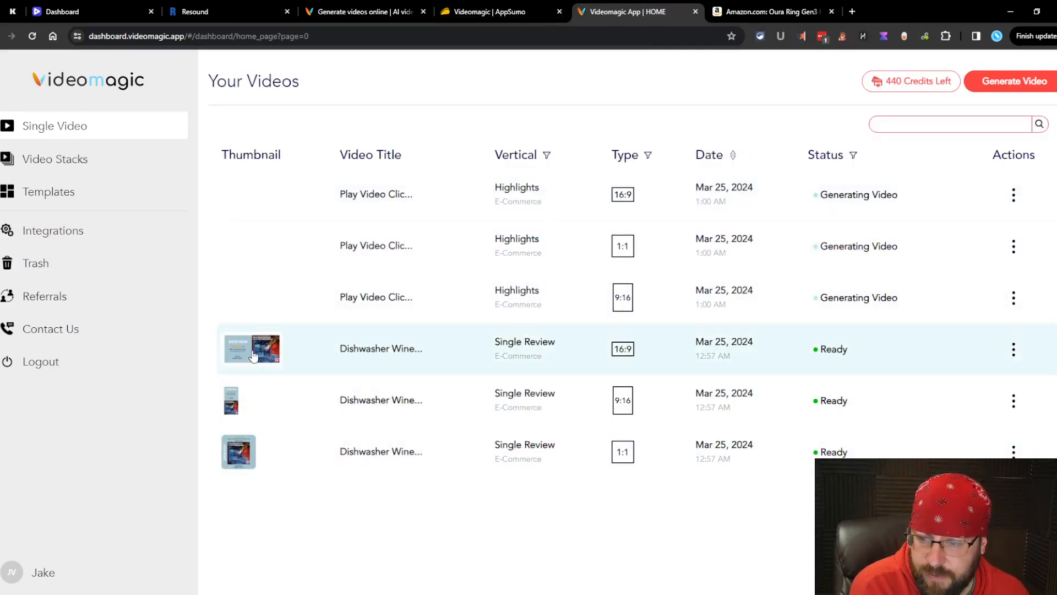
{"action": "left_click", "coordinate": [253, 353]}
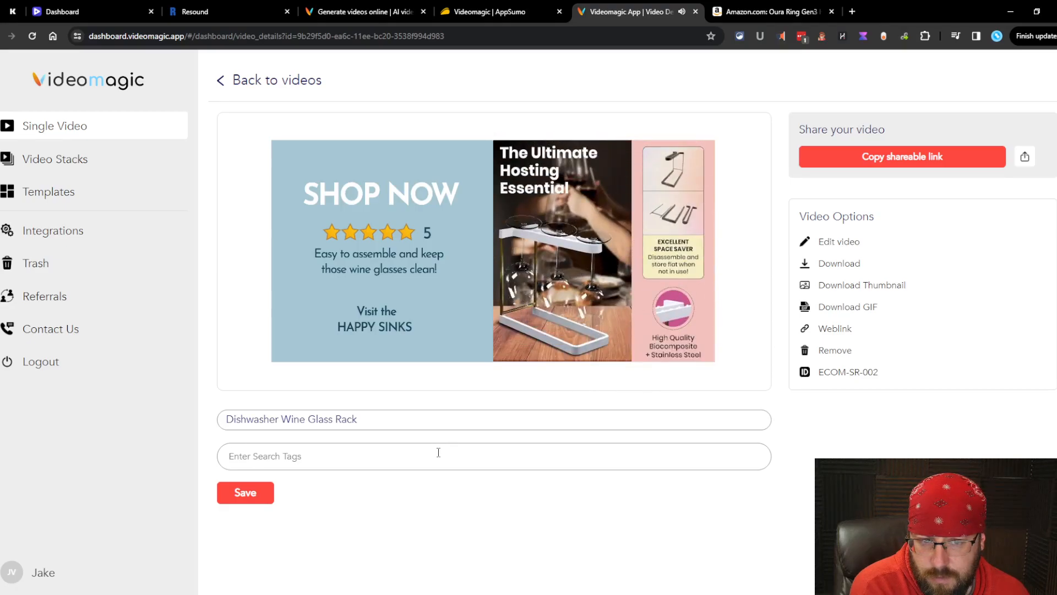
{"action": "left_click", "coordinate": [221, 80]}
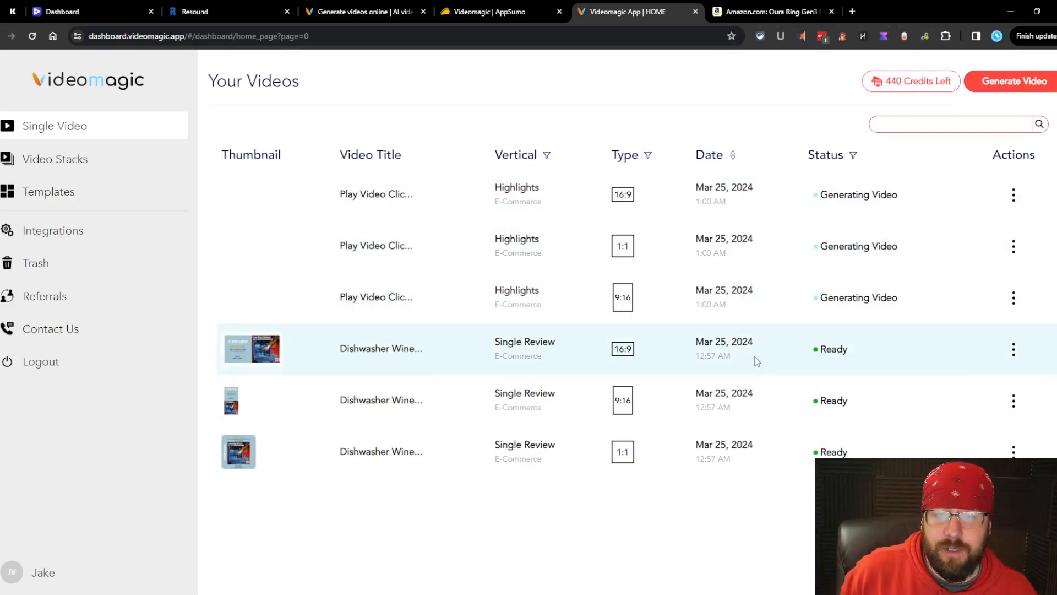
Step: Glance at the AppSumo pricing page, then return and reload the single videos list
{"action": "key", "text": "ctrl+shift+Tab"}
{"action": "scroll", "coordinate": [277, 520], "scroll_direction": "up", "scroll_amount": 2}
{"action": "scroll", "coordinate": [277, 519], "scroll_direction": "down", "scroll_amount": 4}
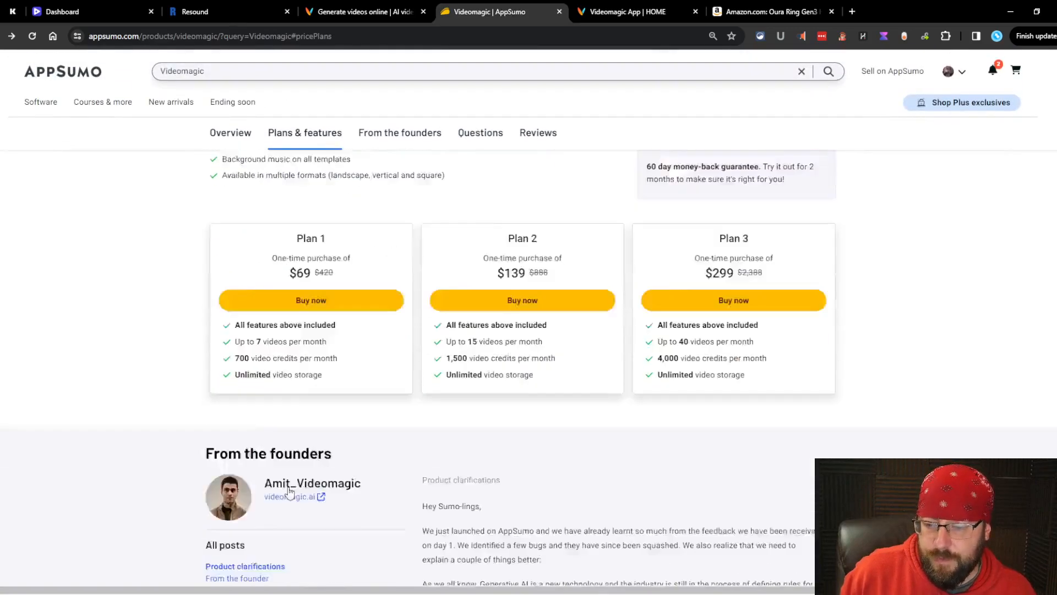
{"action": "left_click", "coordinate": [650, 12]}
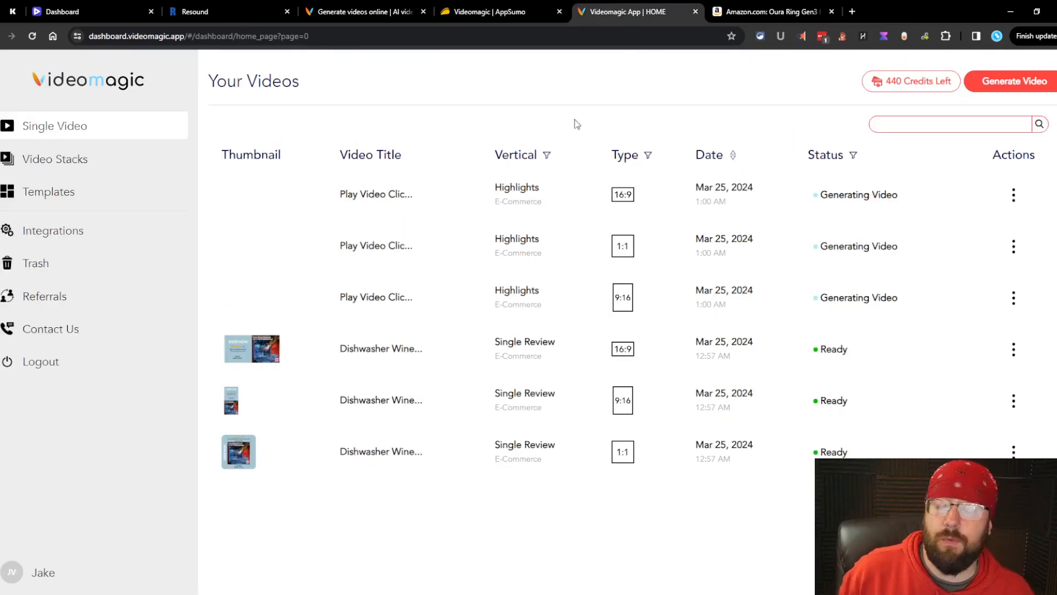
{"action": "left_click", "coordinate": [106, 134]}
Step: Choose the Real Estate template RL-LT-001 for a new video
{"action": "left_click", "coordinate": [49, 192]}
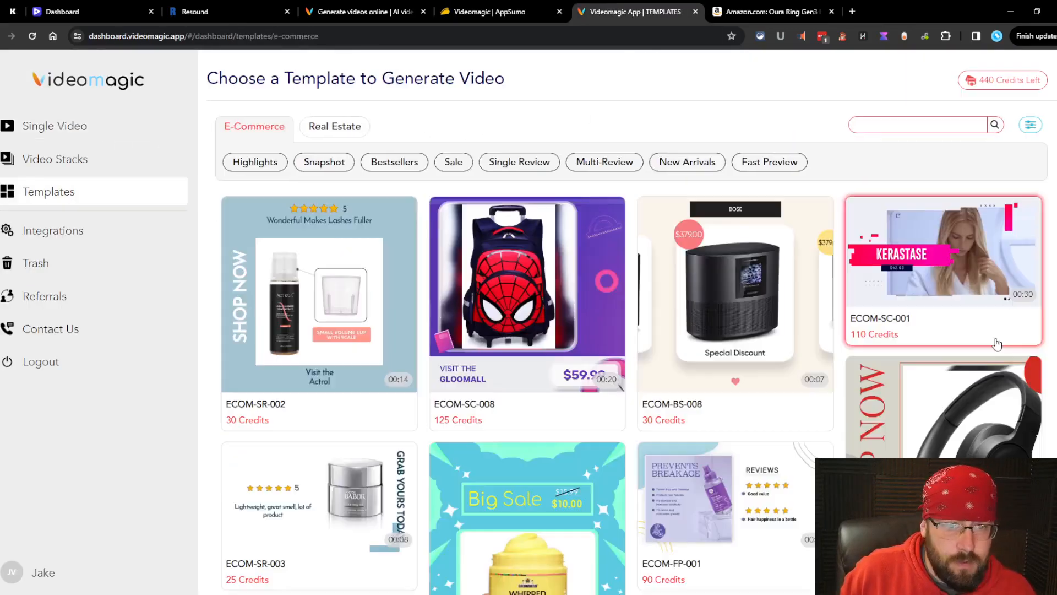
{"action": "left_click", "coordinate": [335, 127]}
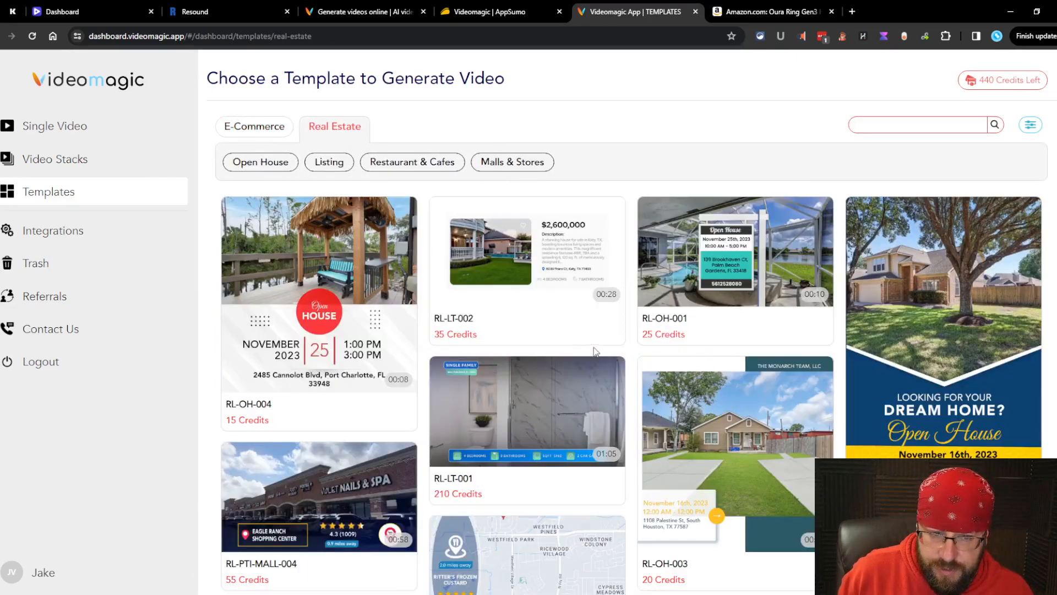
{"action": "left_click", "coordinate": [720, 301]}
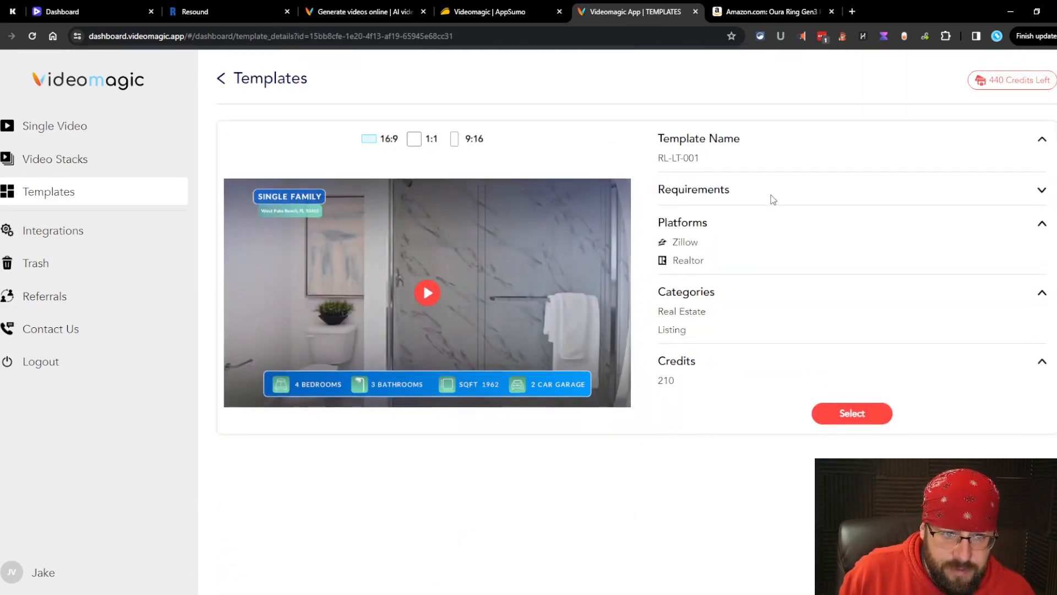
{"action": "left_click", "coordinate": [791, 189]}
{"action": "left_click", "coordinate": [851, 430]}
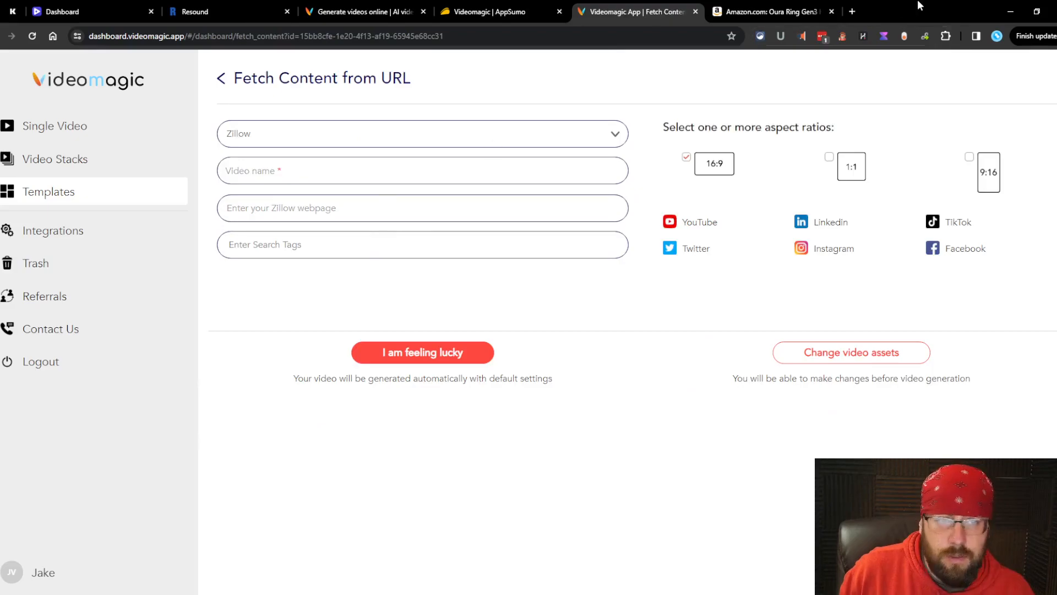
Step: Load the Zillow listing in a new tab and paste its URL into the Videomagic form
{"action": "left_click", "coordinate": [852, 11]}
{"action": "key", "text": "Return"}
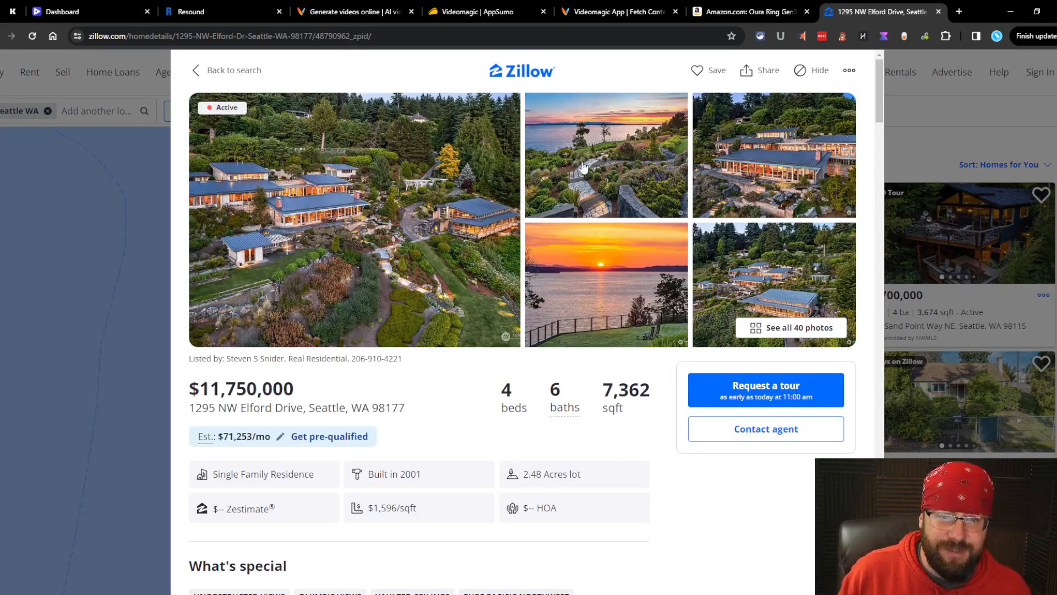
{"action": "key", "text": "ctrl+l"}
{"action": "key", "text": "ctrl+c"}
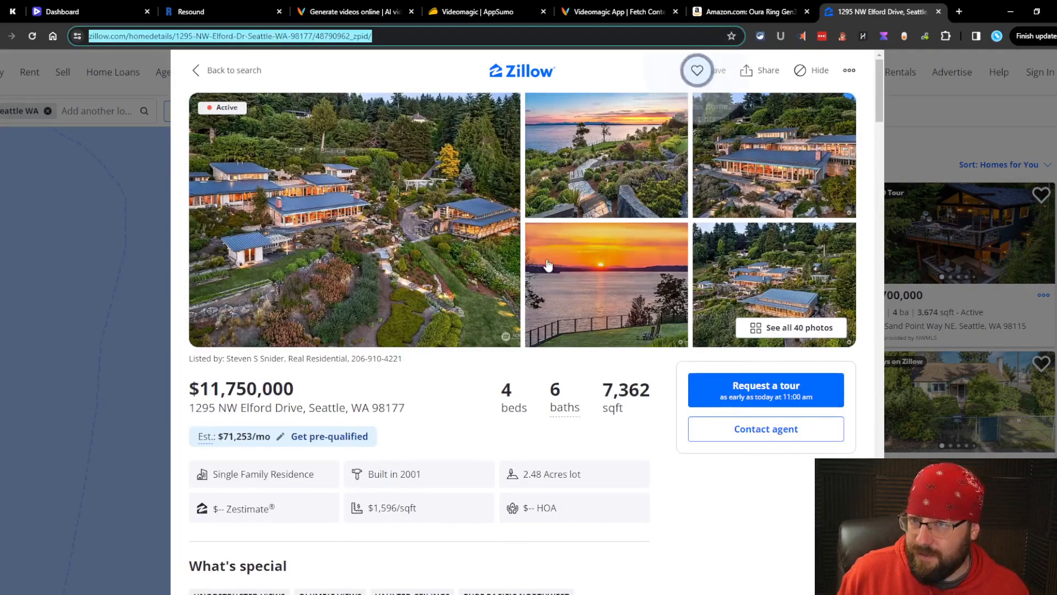
{"action": "key", "text": "ctrl+shift+Tab"}
{"action": "key", "text": "ctrl+v"}
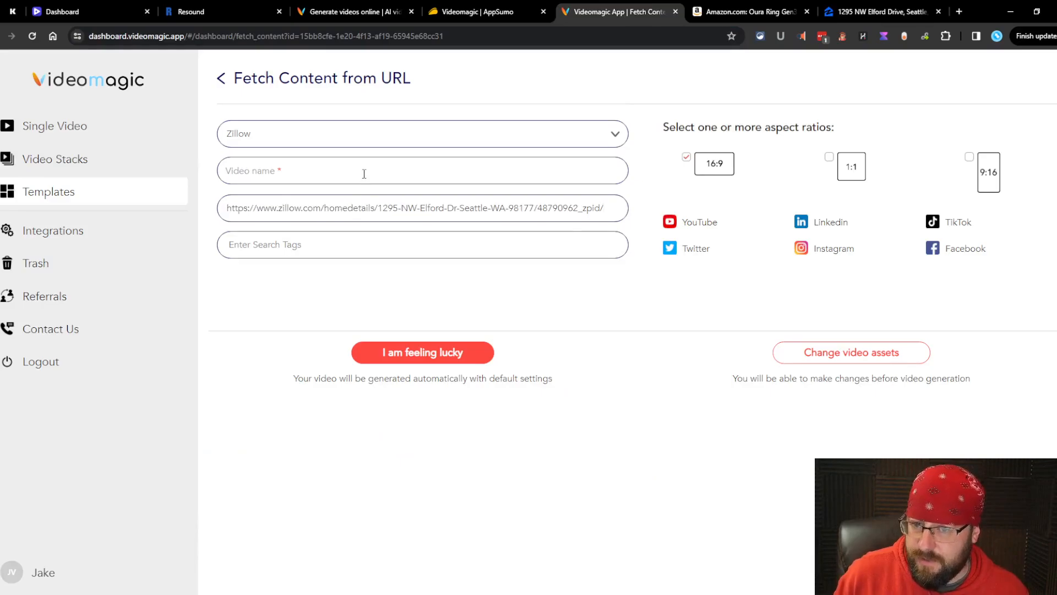
{"action": "key", "text": "ctrl+Tab"}
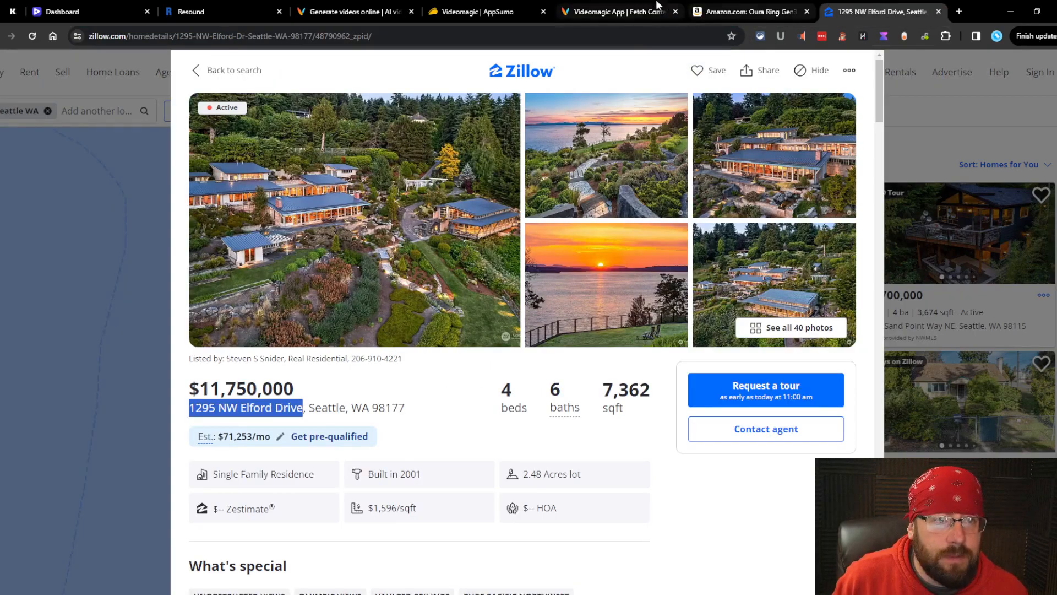
{"action": "left_click", "coordinate": [627, 14]}
{"action": "left_click", "coordinate": [376, 172]}
{"action": "key", "text": "ctrl+v"}
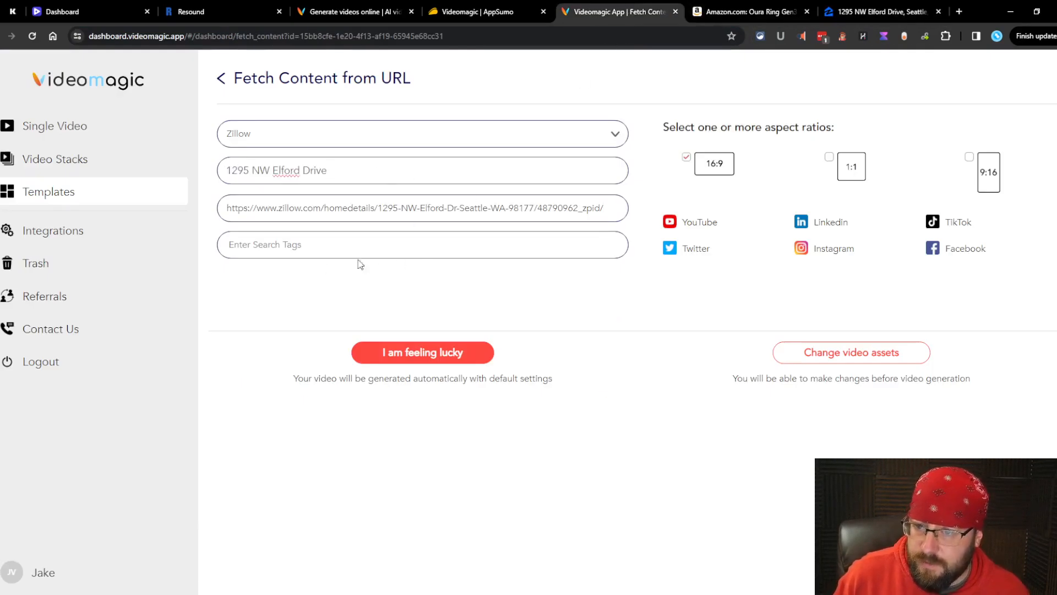
{"action": "left_click", "coordinate": [445, 361]}
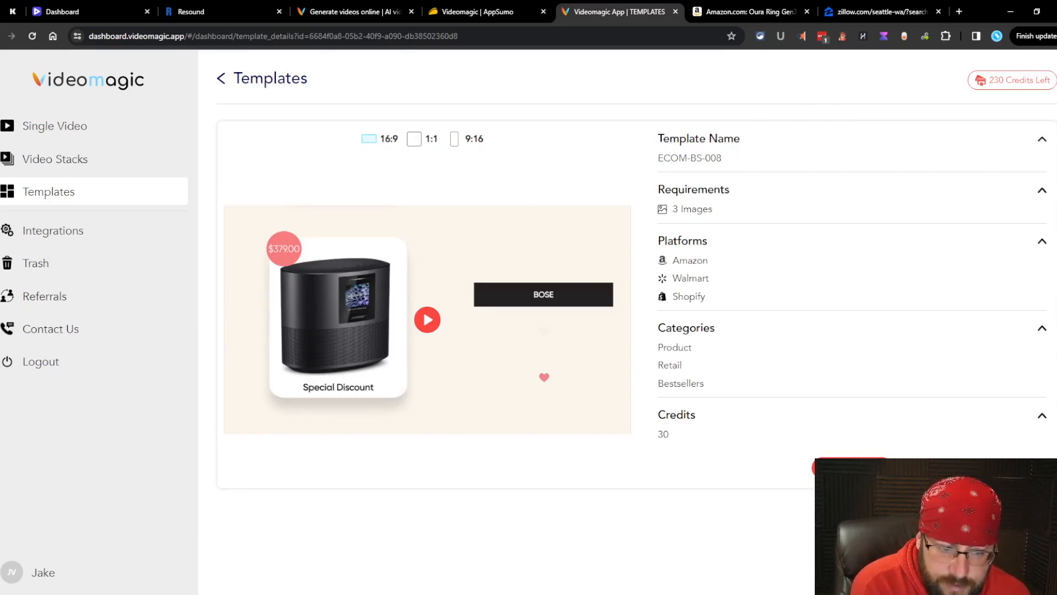
Step: Try generating the Oura ring video from its Amazon URL, which fails for insufficient credits
{"action": "left_click", "coordinate": [851, 468]}
{"action": "left_click", "coordinate": [749, 12]}
{"action": "left_click_drag", "start_coordinate": [89, 36], "coordinate": [304, 36]}
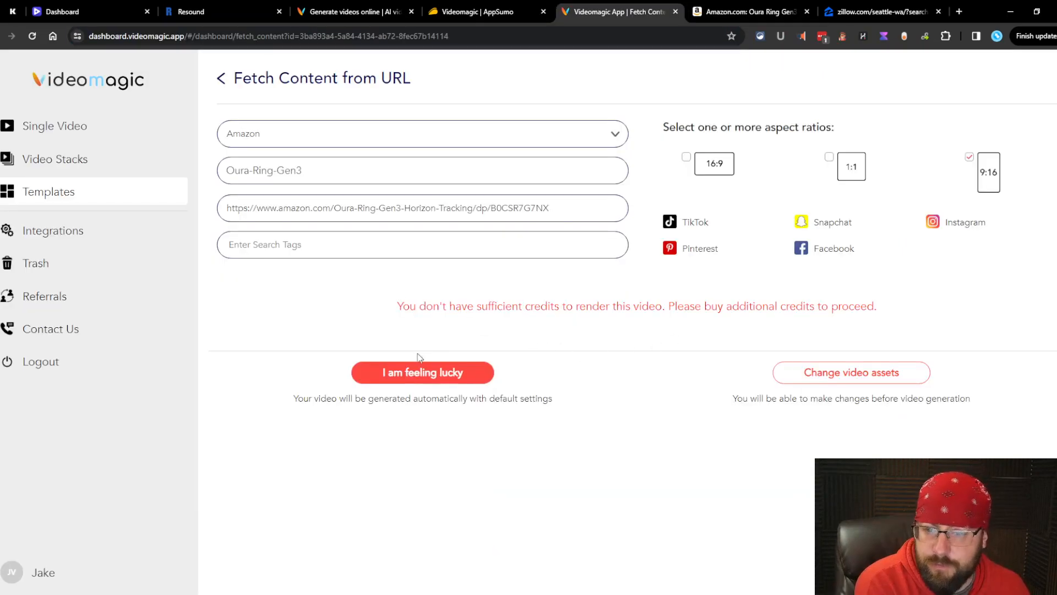
{"action": "left_click", "coordinate": [418, 373]}
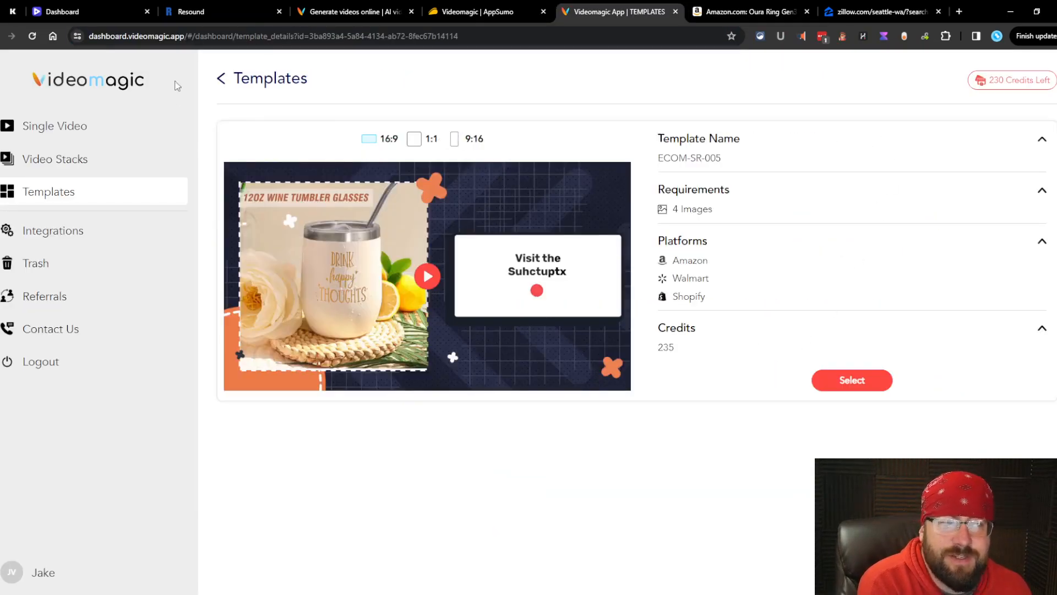
Step: Pick the Multi-Review template ECOM-MR-011 and fetch content from the Amazon Oura URL
{"action": "left_click", "coordinate": [223, 77]}
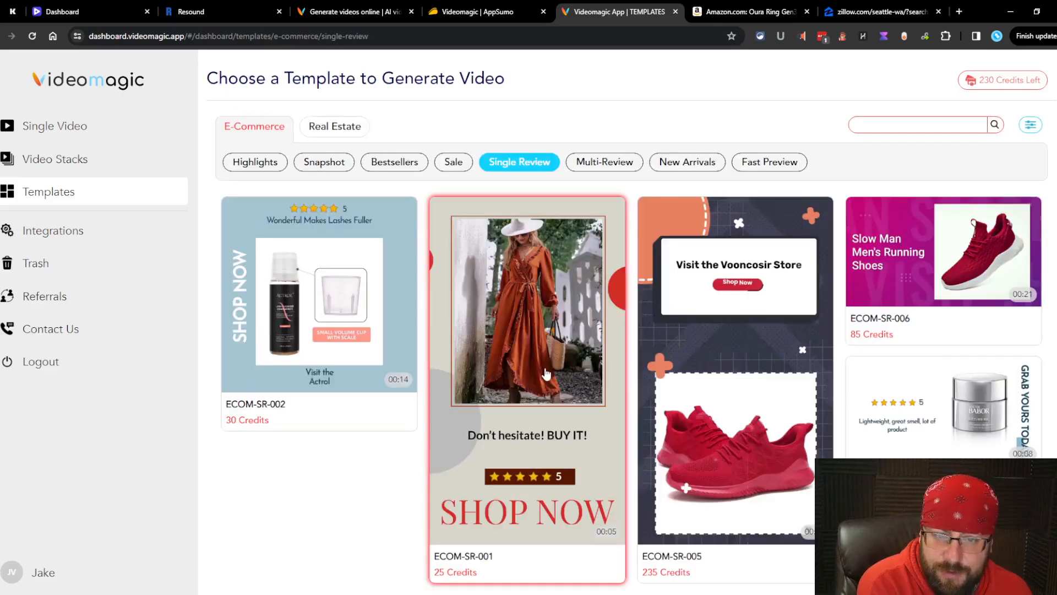
{"action": "left_click", "coordinate": [608, 161]}
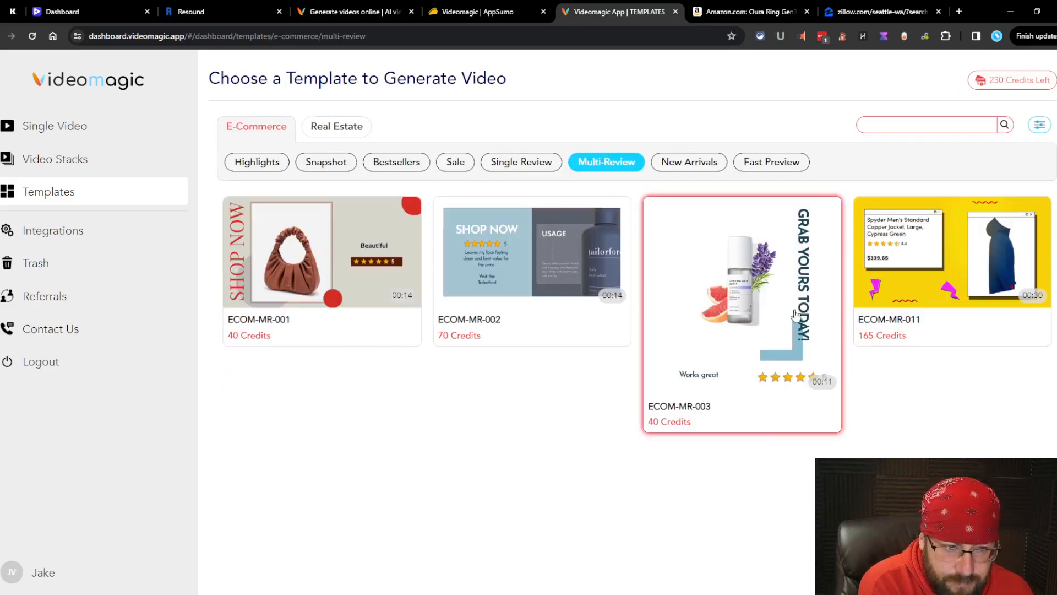
{"action": "left_click", "coordinate": [974, 279]}
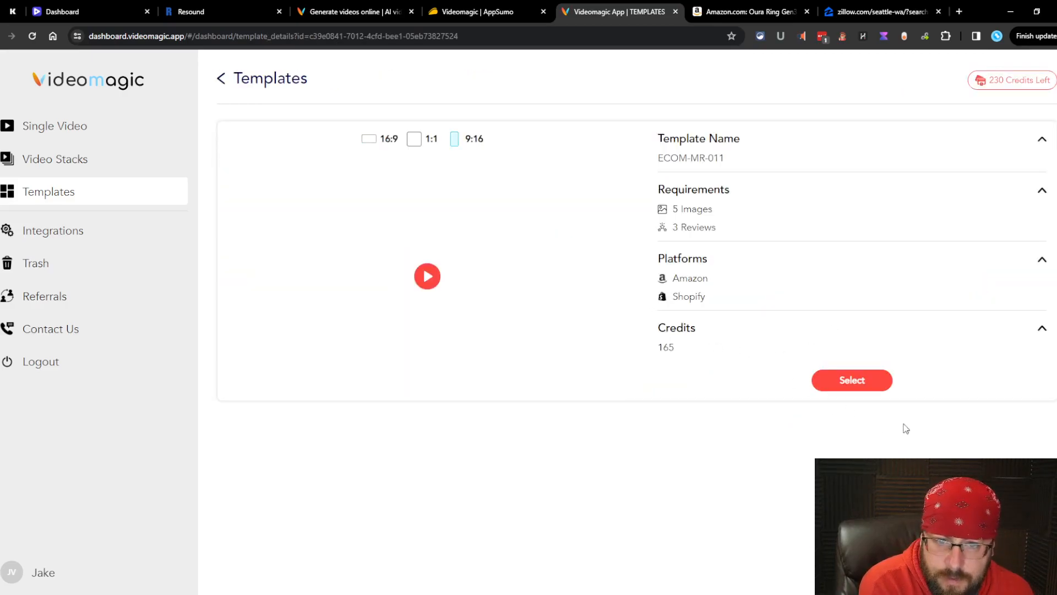
{"action": "left_click", "coordinate": [861, 386]}
{"action": "left_click", "coordinate": [398, 272]}
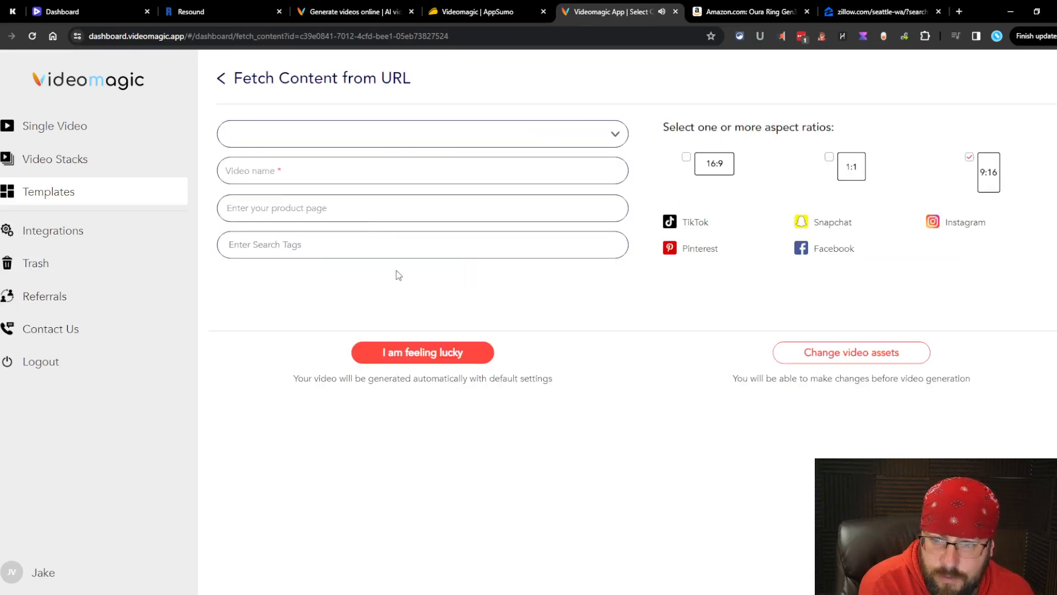
{"action": "left_click", "coordinate": [750, 12]}
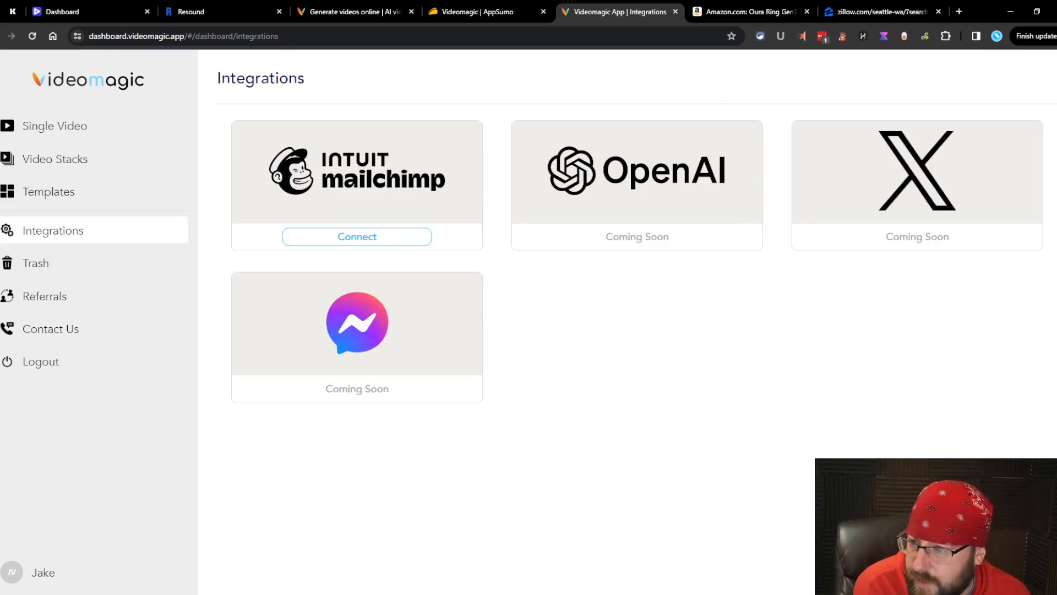
{"action": "key", "text": "alt+Left"}
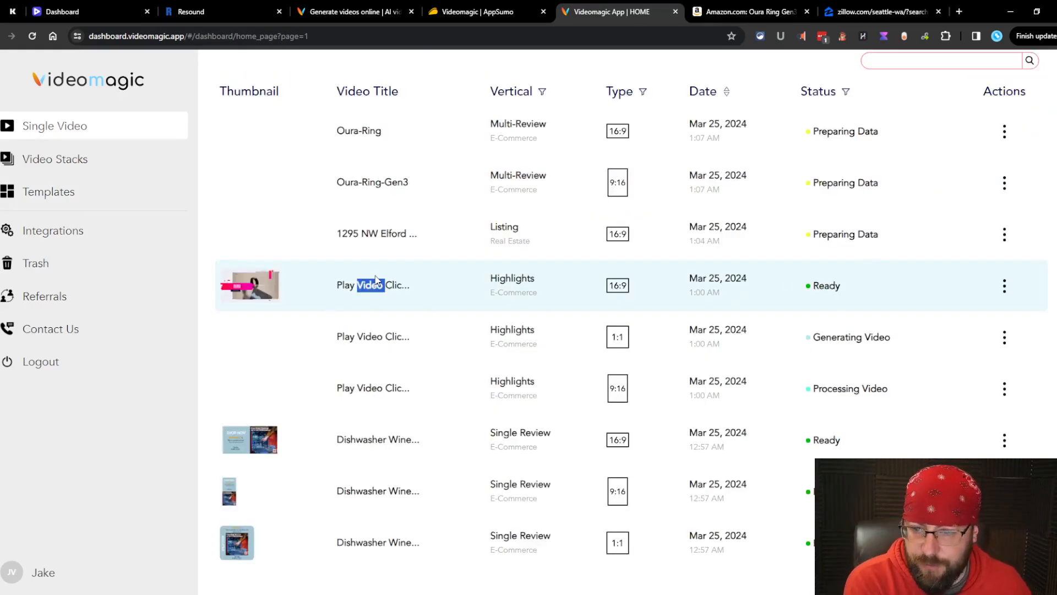
Step: Play the 16:9 Oura Ring highlights video, then the 9:16 version through to BUY NOW
{"action": "left_click", "coordinate": [376, 282]}
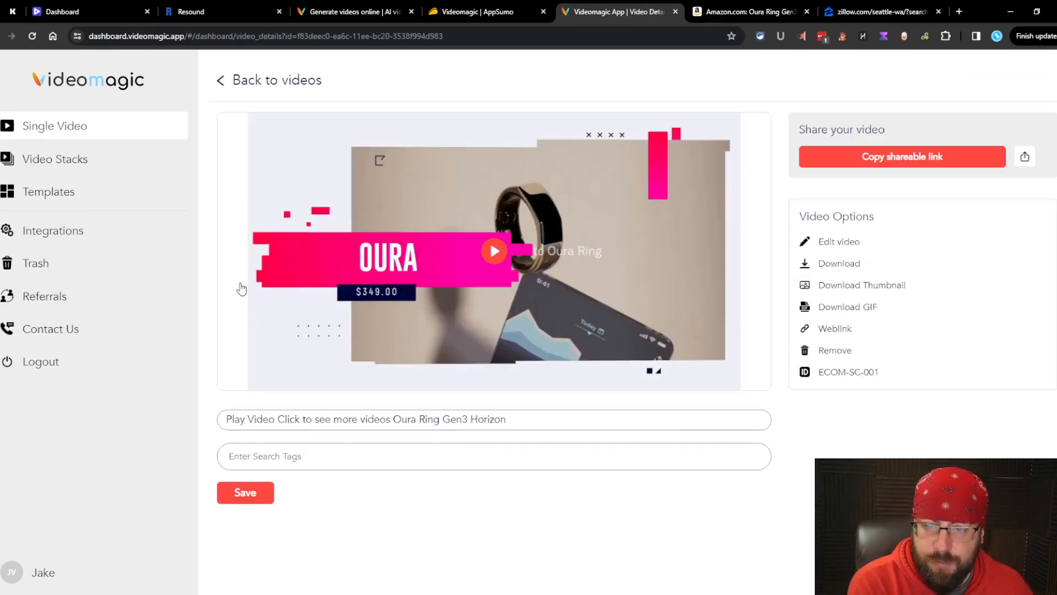
{"action": "left_click", "coordinate": [494, 251]}
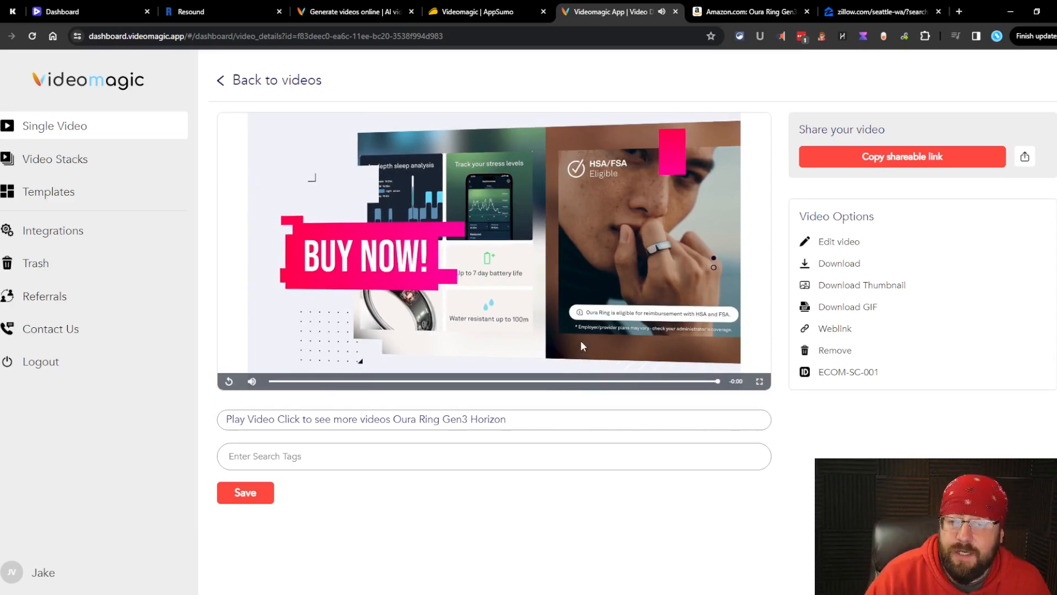
{"action": "left_click", "coordinate": [247, 77]}
{"action": "left_click", "coordinate": [234, 453]}
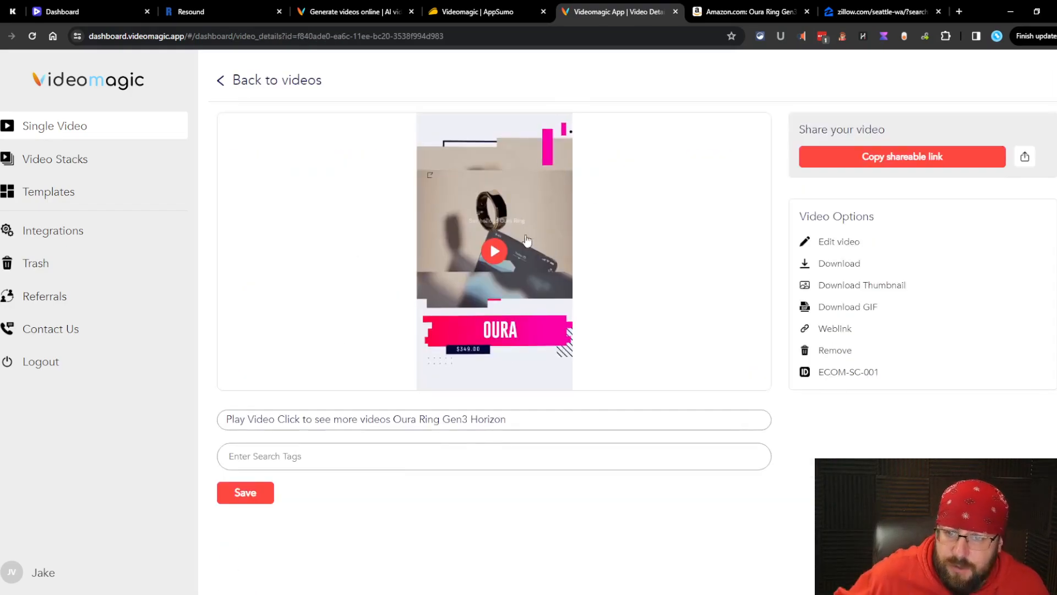
{"action": "left_click", "coordinate": [510, 249]}
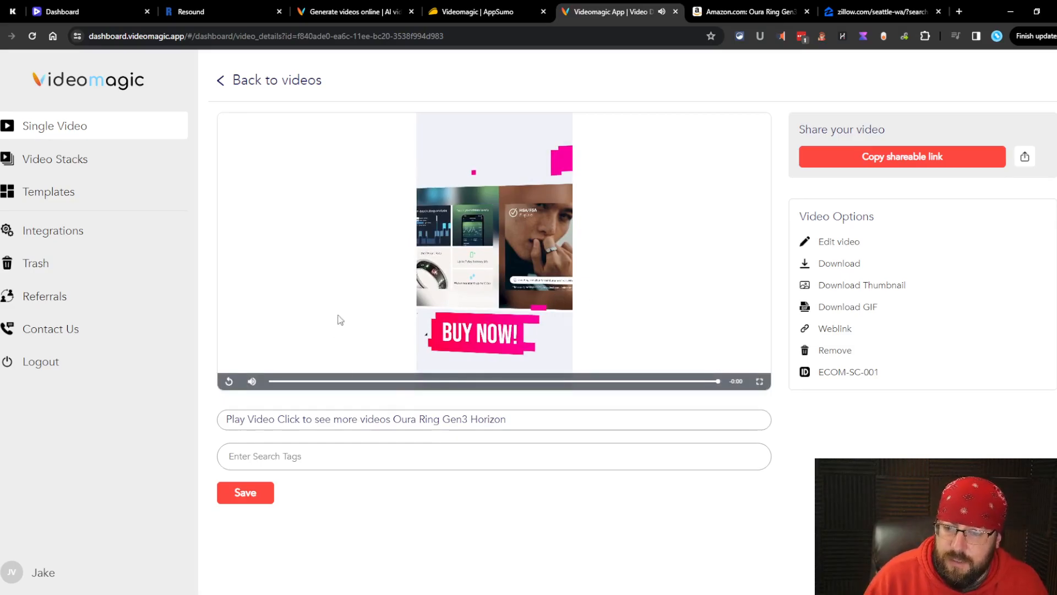
Step: Back in Your Videos, check why the Oura-Ring-Gen3 render failed
{"action": "left_click", "coordinate": [227, 83]}
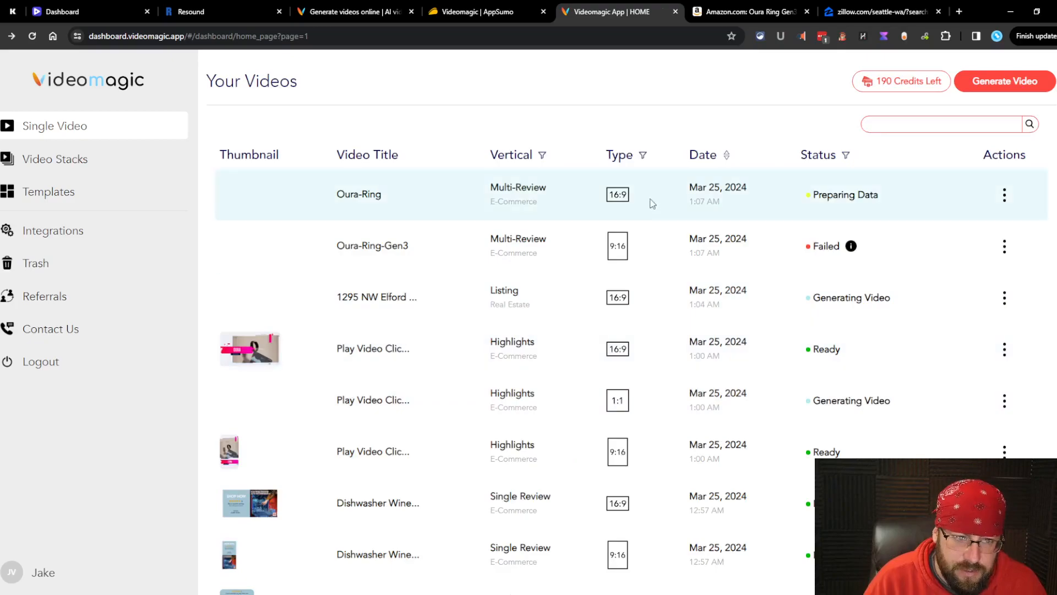
{"action": "left_click", "coordinate": [851, 245]}
{"action": "left_click", "coordinate": [777, 299]}
Step: Rerun the failed Oura-Ring-Gen3 9:16 video, then play the 16:9 Oura-Ring review video
{"action": "left_click", "coordinate": [1005, 246]}
{"action": "left_click", "coordinate": [978, 331]}
{"action": "key", "text": "Return"}
{"action": "left_click", "coordinate": [1007, 298]}
{"action": "left_click", "coordinate": [976, 383]}
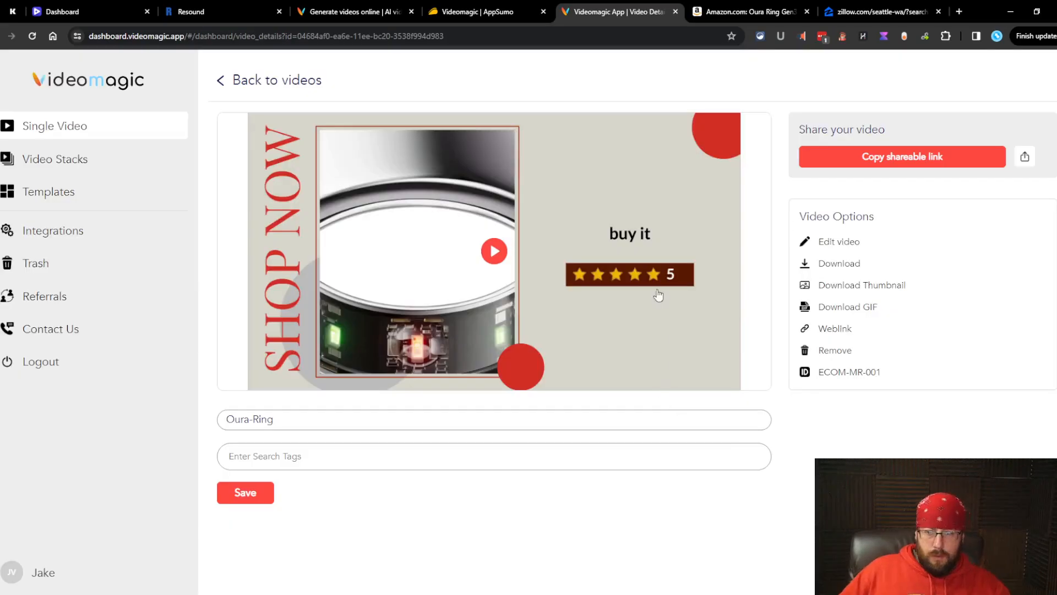
{"action": "left_click", "coordinate": [662, 338]}
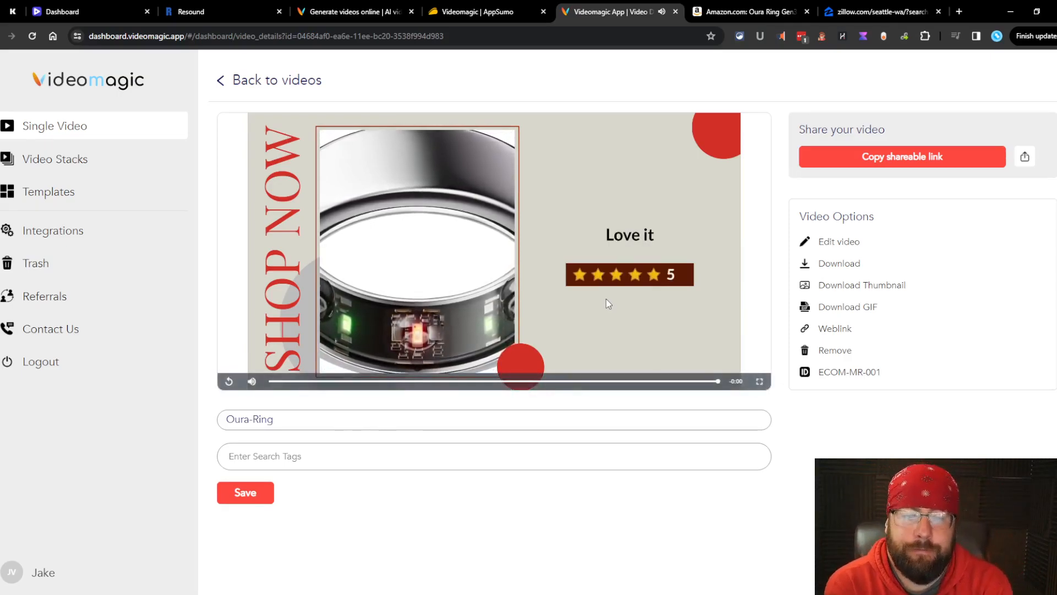
Step: Replace the first review 'buy it' with 'Helps with sleeping habits.'
{"action": "left_click", "coordinate": [838, 242]}
{"action": "scroll", "coordinate": [517, 318], "scroll_direction": "down", "scroll_amount": 1}
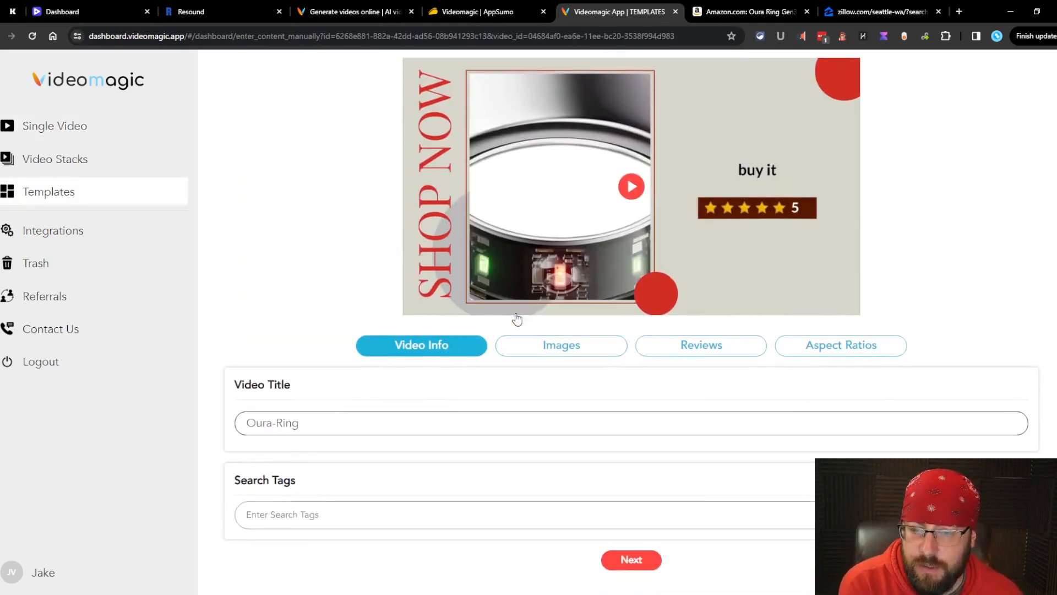
{"action": "left_click", "coordinate": [687, 346]}
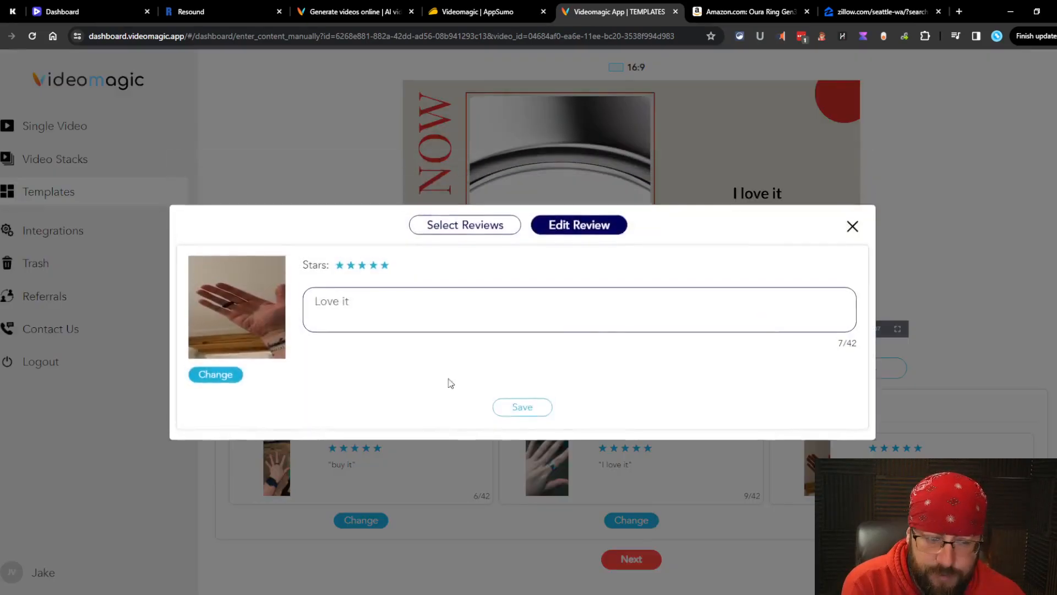
{"action": "left_click", "coordinate": [469, 225]}
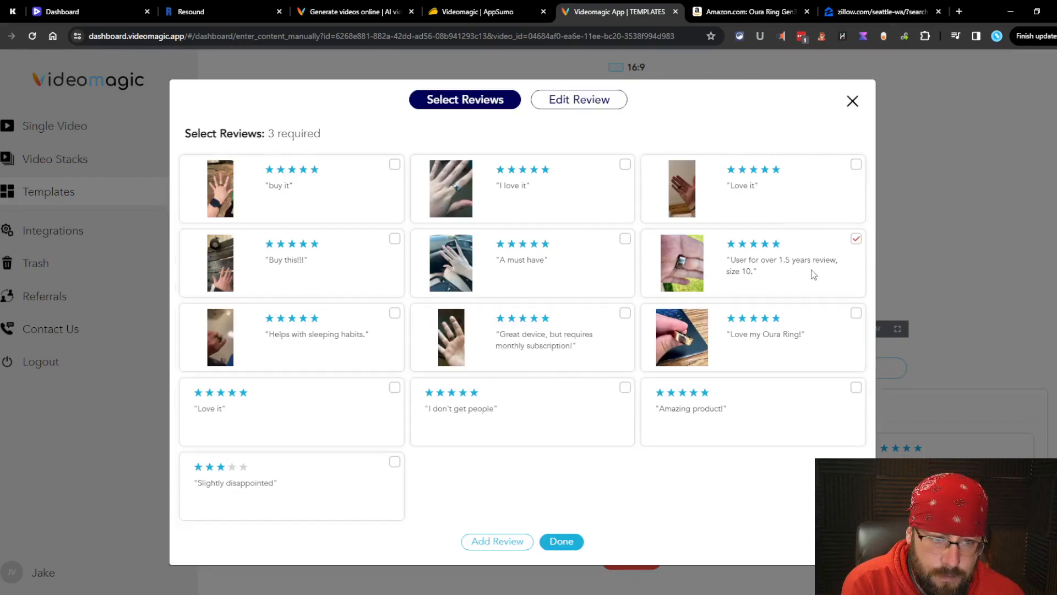
{"action": "left_click", "coordinate": [566, 542]}
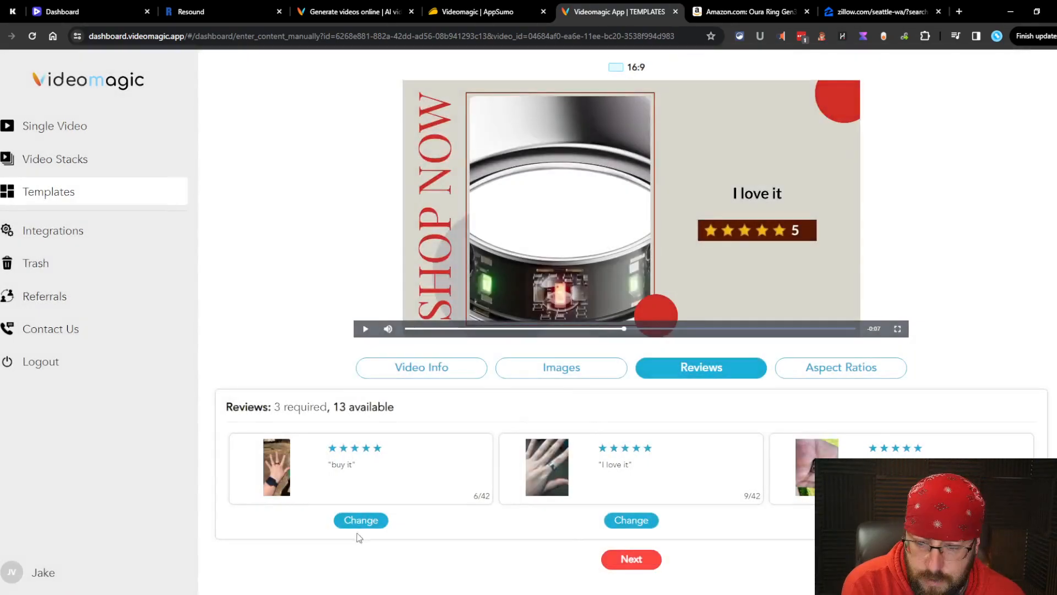
{"action": "left_click", "coordinate": [360, 520]}
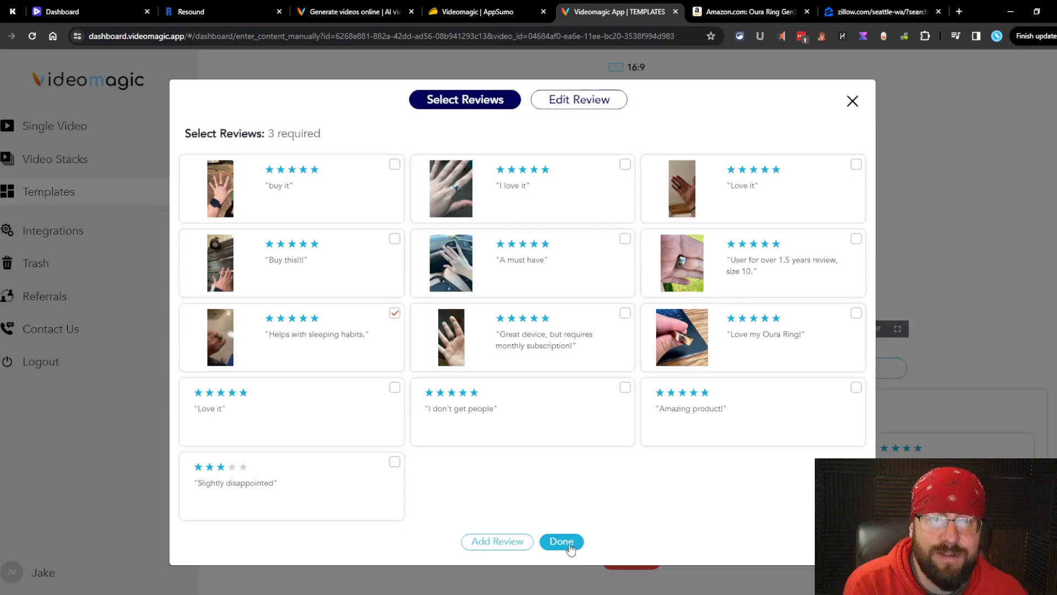
{"action": "left_click", "coordinate": [562, 543]}
Step: Look through the Aspect Ratios, Reviews and Images sections, ending on Video Info
{"action": "left_click", "coordinate": [622, 558]}
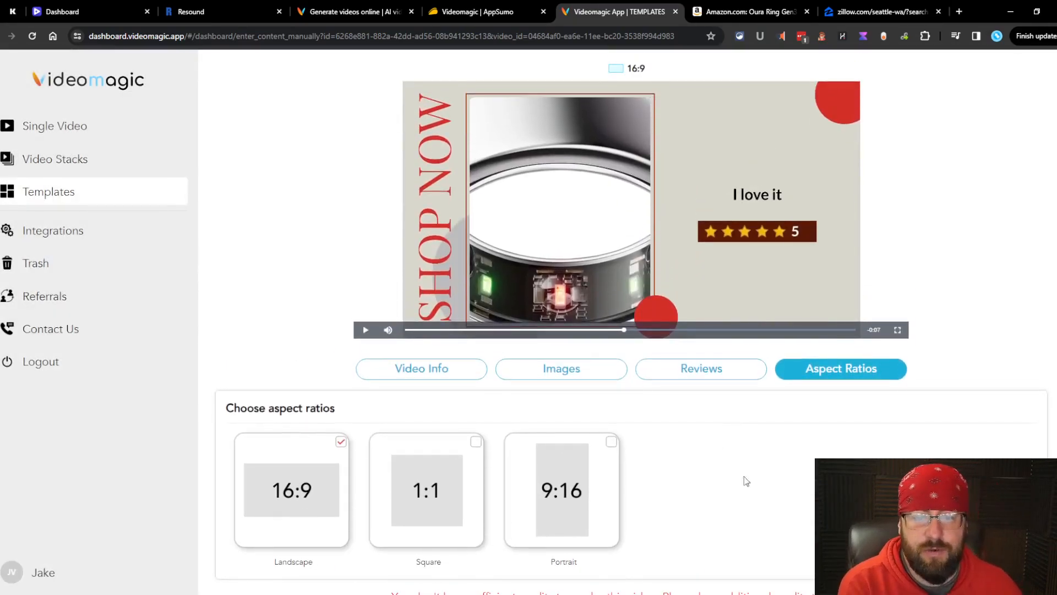
{"action": "left_click", "coordinate": [727, 369]}
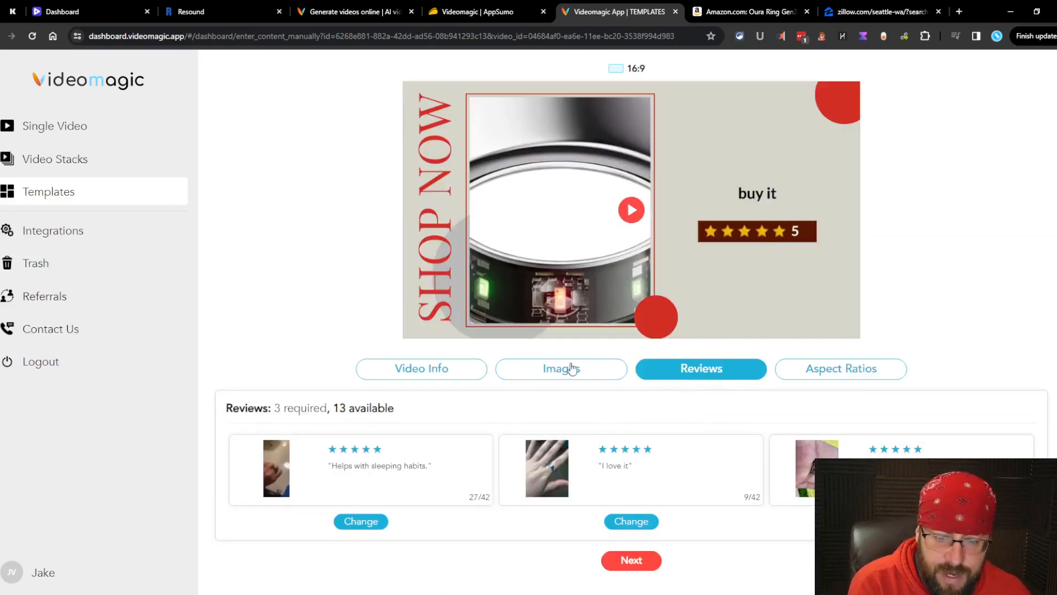
{"action": "left_click", "coordinate": [557, 371]}
{"action": "left_click", "coordinate": [455, 373]}
Step: Replay the edited preview and check the Reviews, Aspect Ratios, Images and Video Info tabs
{"action": "left_click", "coordinate": [676, 163]}
{"action": "left_click", "coordinate": [414, 329]}
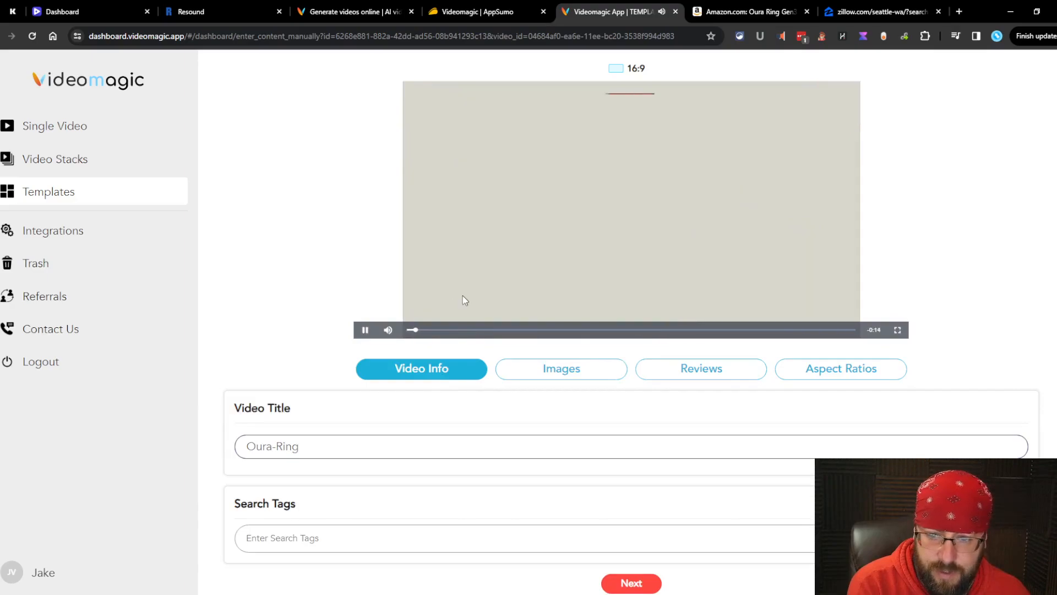
{"action": "left_click", "coordinate": [708, 383]}
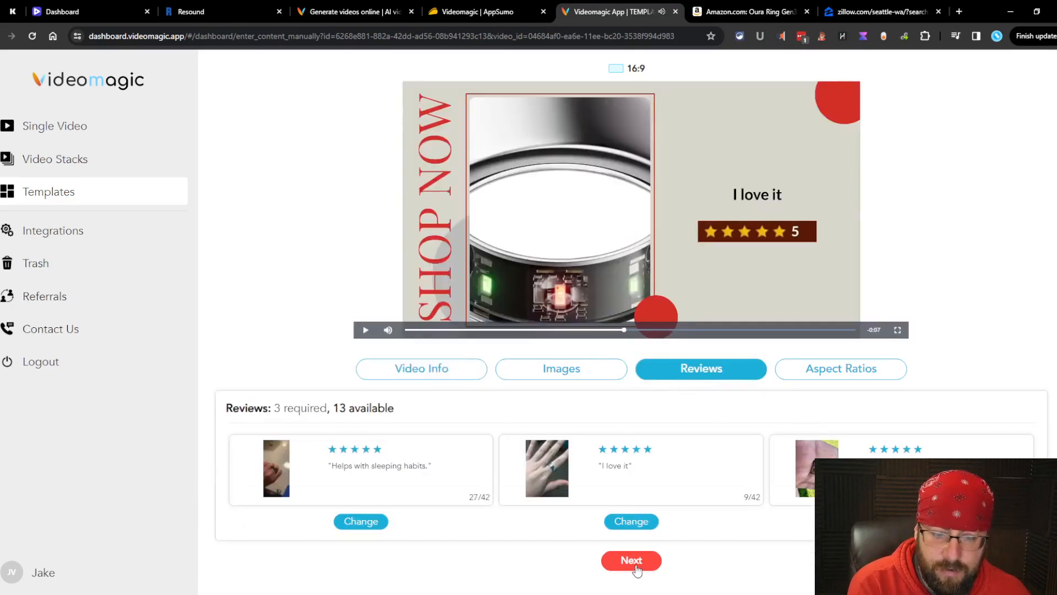
{"action": "left_click", "coordinate": [631, 561]}
{"action": "left_click", "coordinate": [554, 367]}
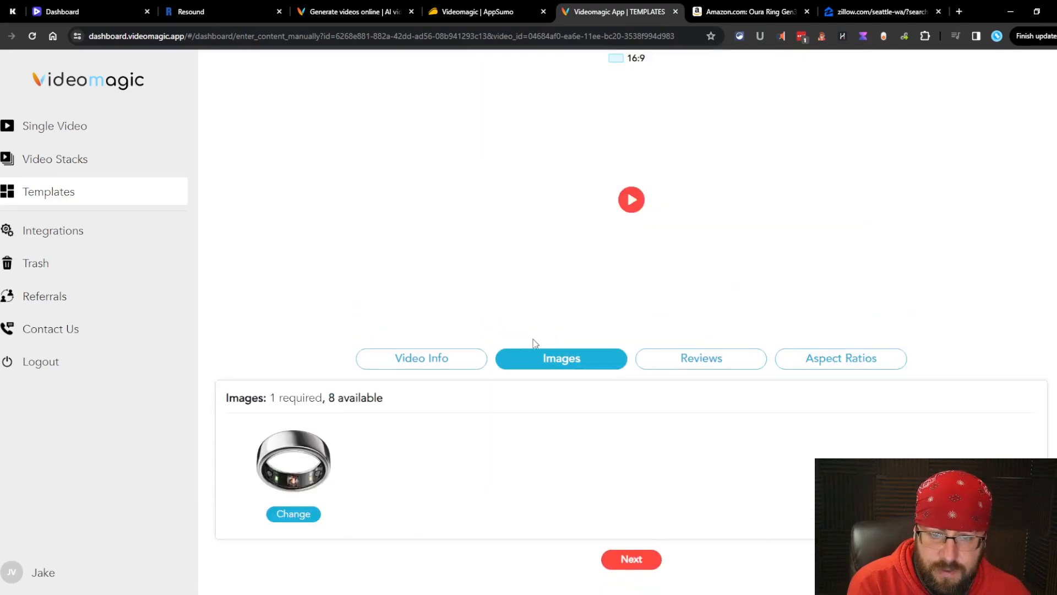
{"action": "left_click", "coordinate": [408, 365]}
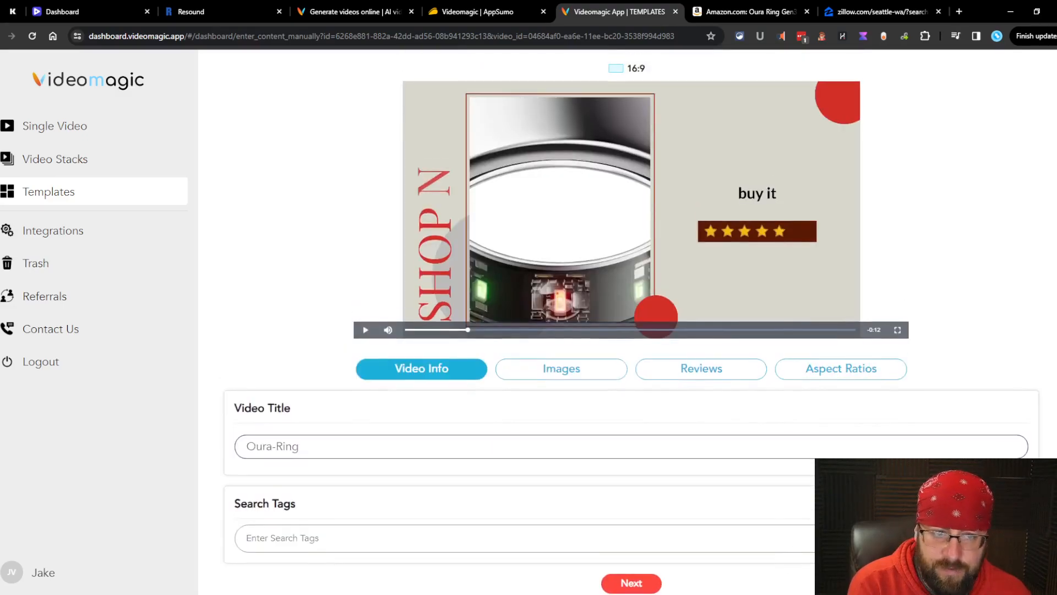
Step: Play the preview again, then return to Your Videos and open the new Oura-Ring-Gen3 video
{"action": "left_click", "coordinate": [726, 263]}
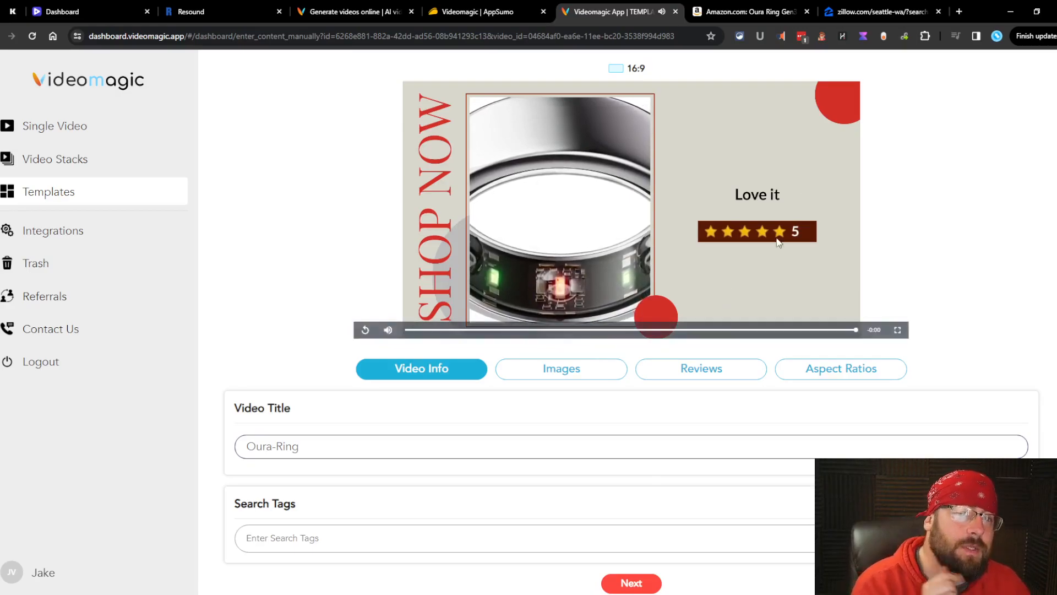
{"action": "left_click", "coordinate": [102, 141]}
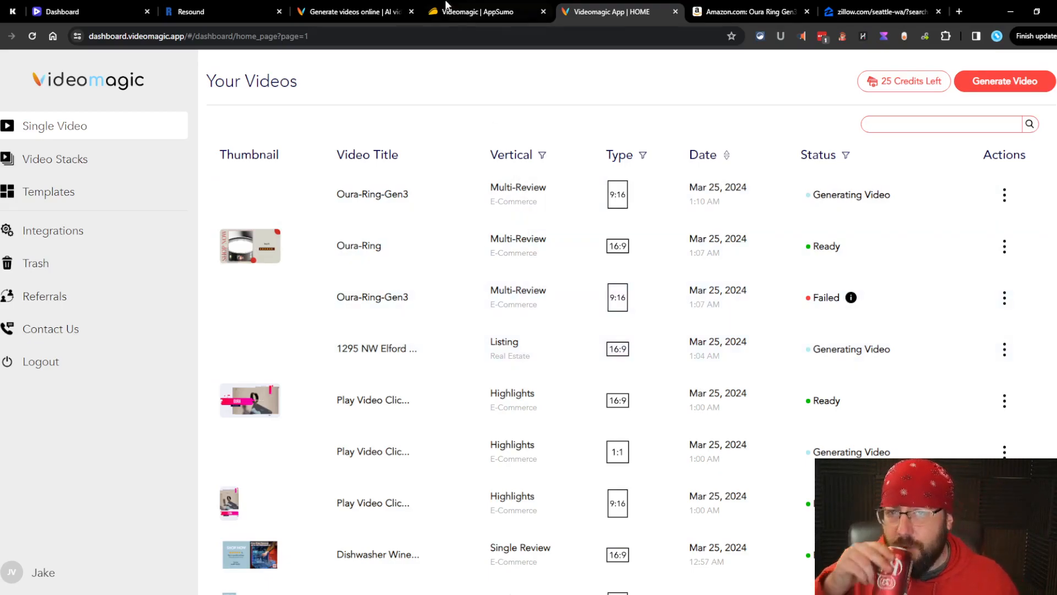
{"action": "left_click", "coordinate": [432, 197]}
Step: Play the Oura-Ring-Gen3 ECOM-MR-011 9:16 video through its reviews and product shots
{"action": "left_click", "coordinate": [489, 267]}
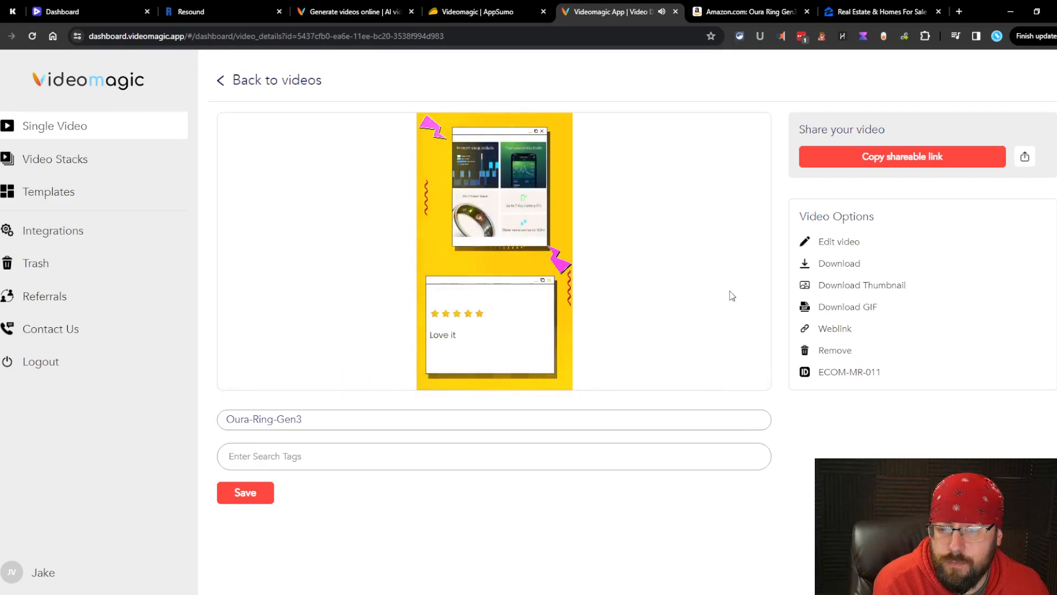
{"action": "mouse_move", "coordinate": [730, 295]}
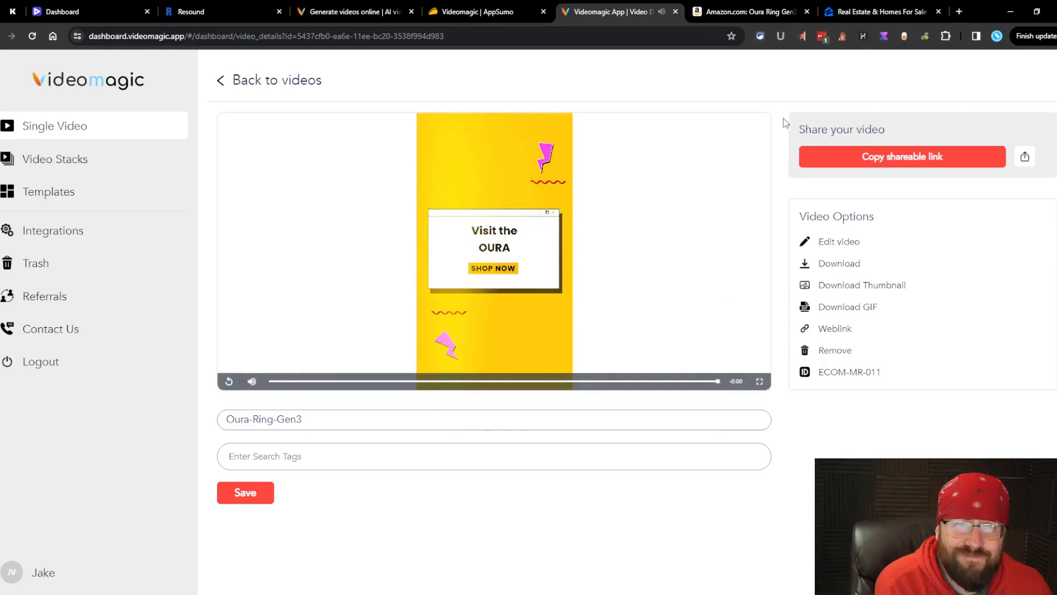
Step: Check why the older Oura-Ring-Gen3 render failed and cancel the offered rerun
{"action": "left_click", "coordinate": [222, 82]}
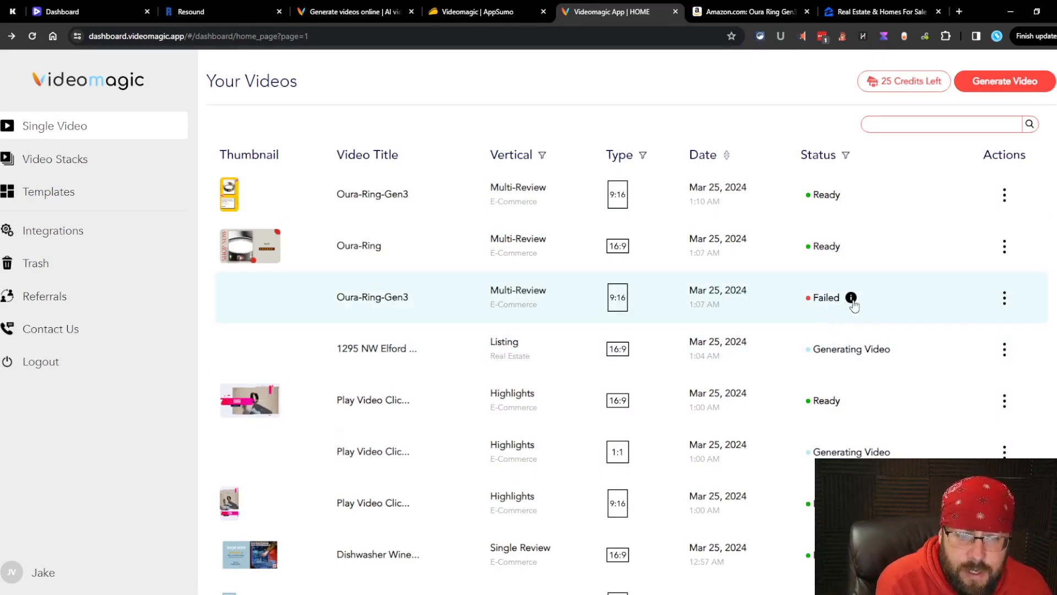
{"action": "left_click", "coordinate": [851, 298]}
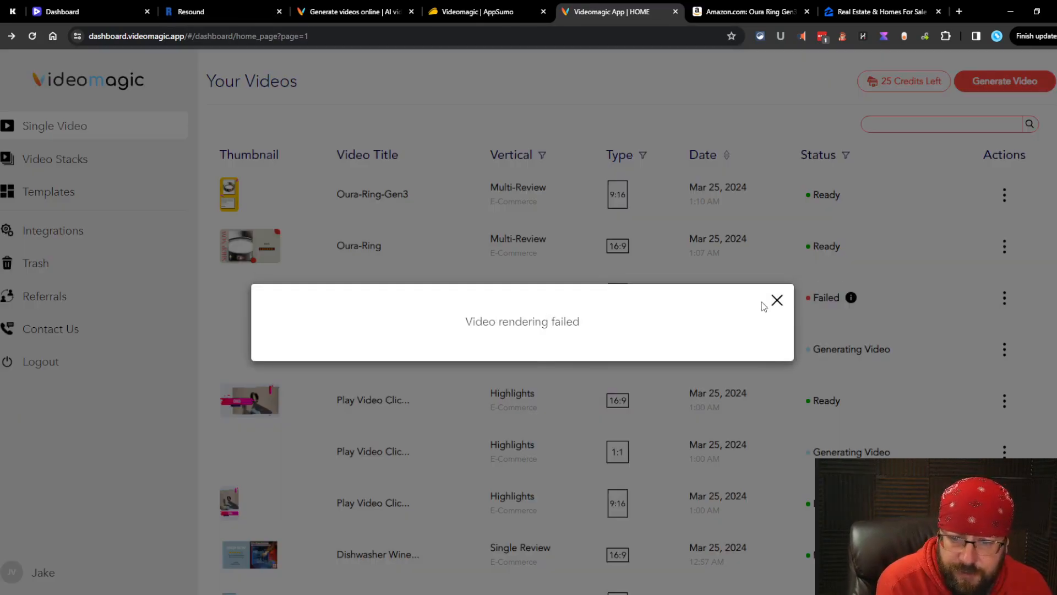
{"action": "left_click", "coordinate": [777, 300]}
{"action": "left_click", "coordinate": [1005, 297]}
{"action": "left_click", "coordinate": [984, 381]}
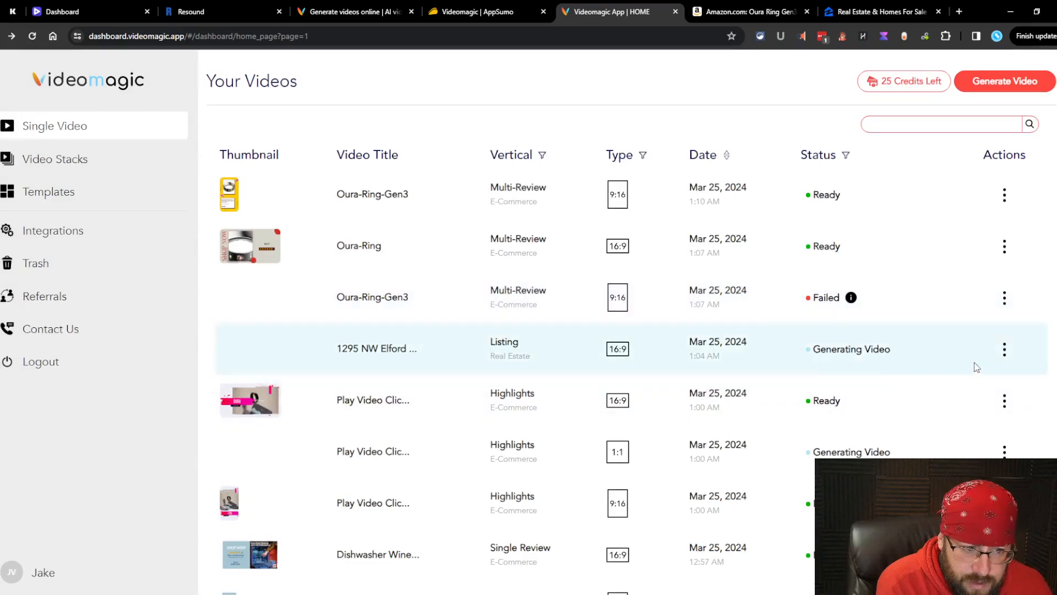
{"action": "left_click", "coordinate": [711, 232]}
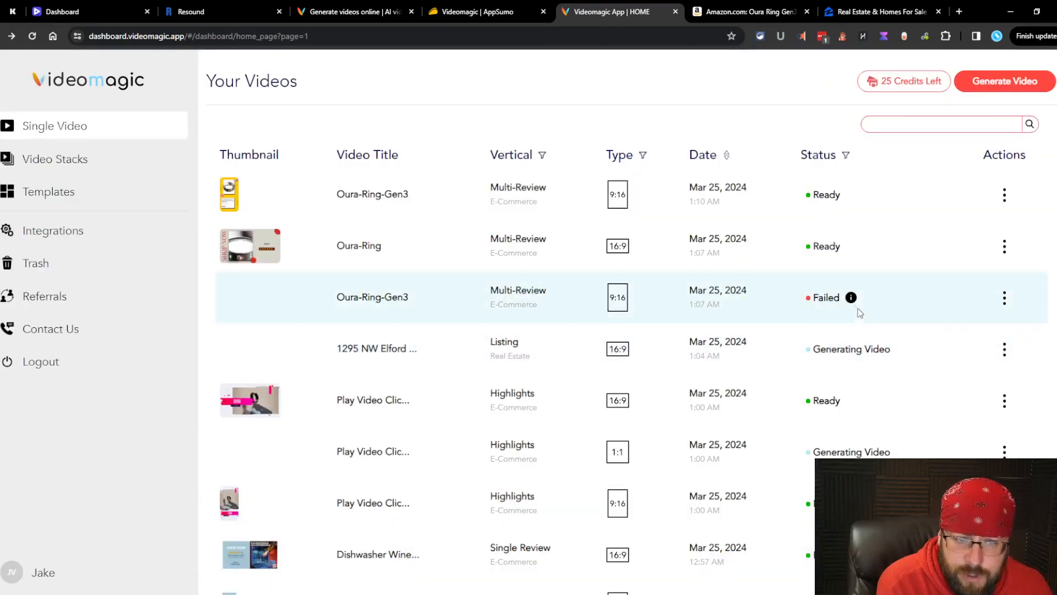
Step: Open the failed video in Edit, view its Product Info, then return to Single Video
{"action": "left_click", "coordinate": [994, 303]}
{"action": "left_click", "coordinate": [642, 222]}
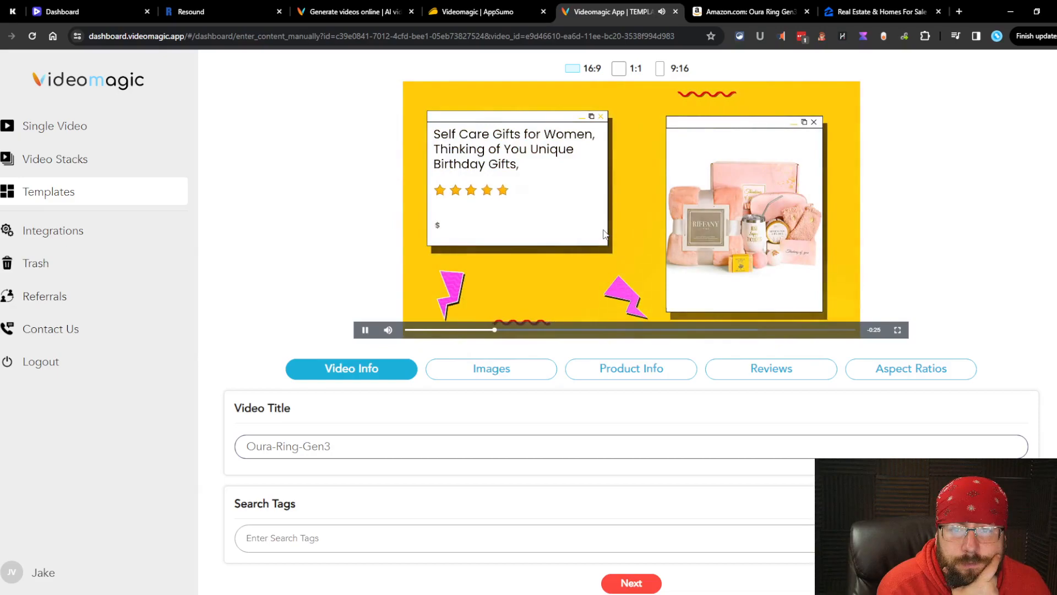
{"action": "left_click", "coordinate": [632, 369]}
{"action": "scroll", "coordinate": [601, 405], "scroll_direction": "down", "scroll_amount": 3}
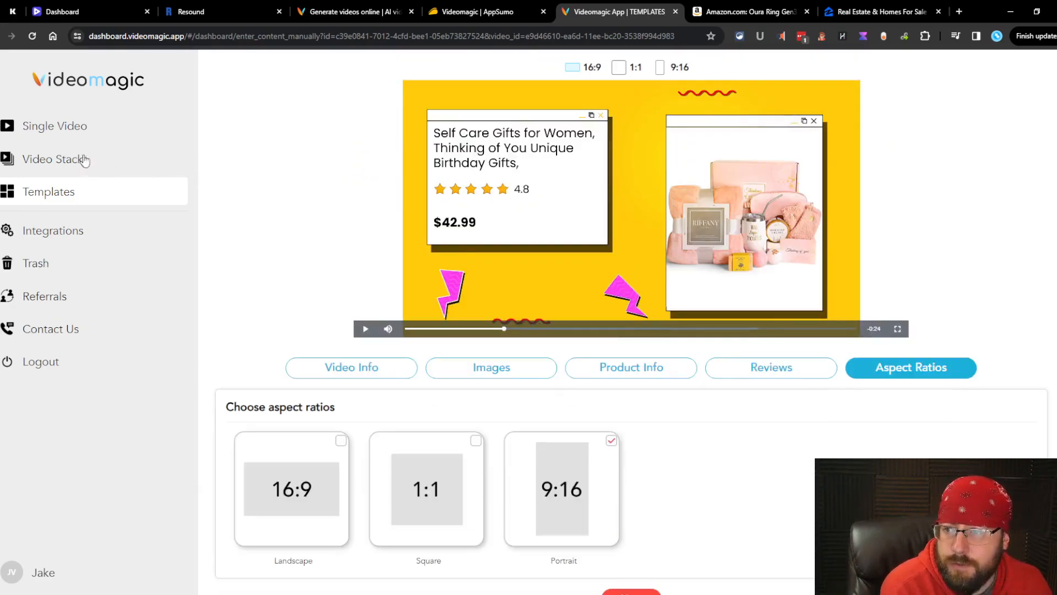
{"action": "left_click", "coordinate": [69, 126]}
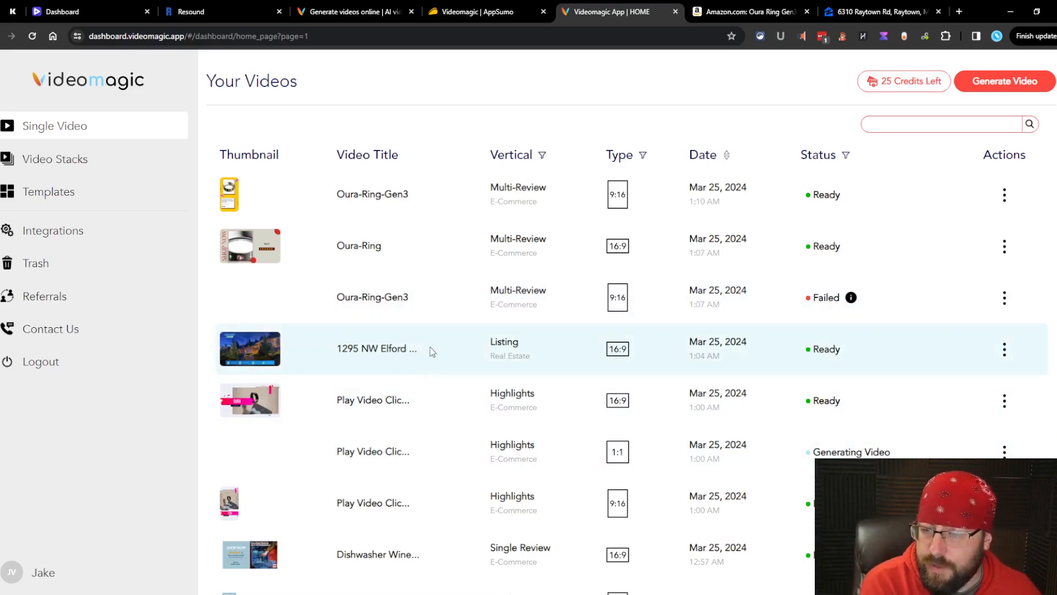
{"action": "left_click", "coordinate": [250, 347]}
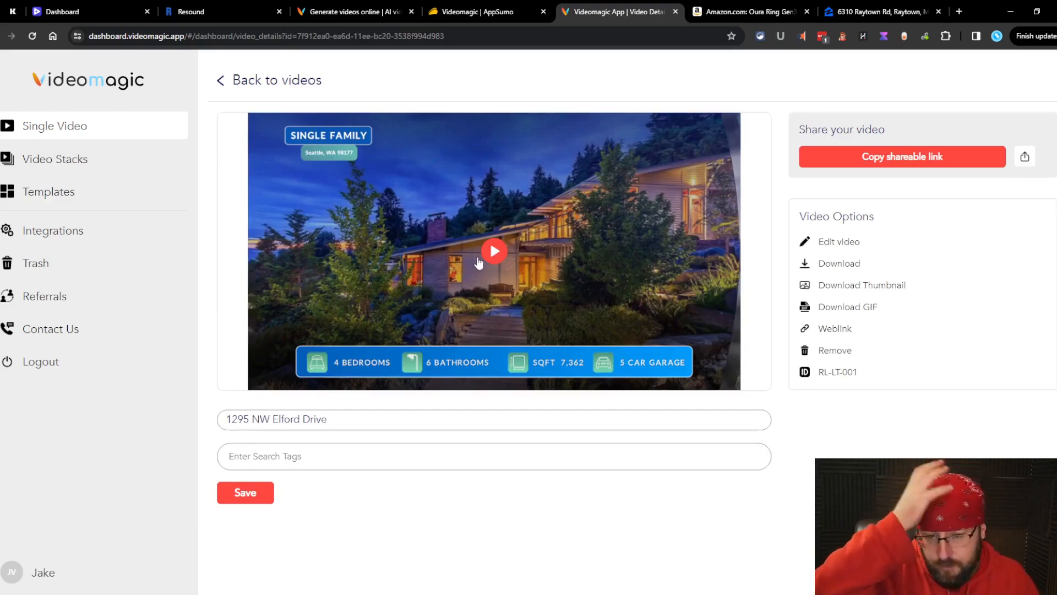
{"action": "left_click", "coordinate": [871, 11]}
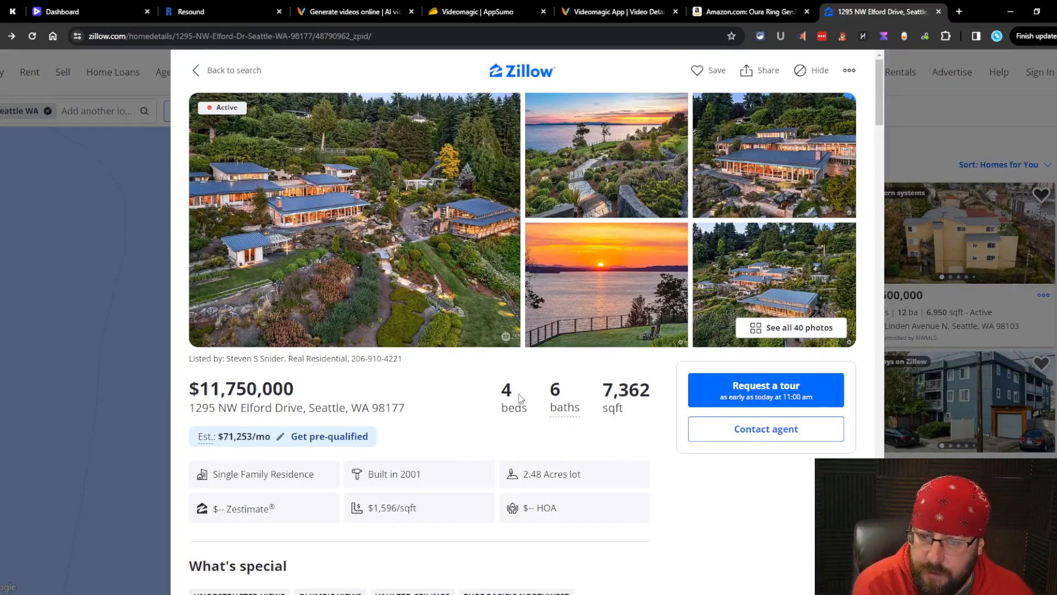
{"action": "mouse_move", "coordinate": [575, 397]}
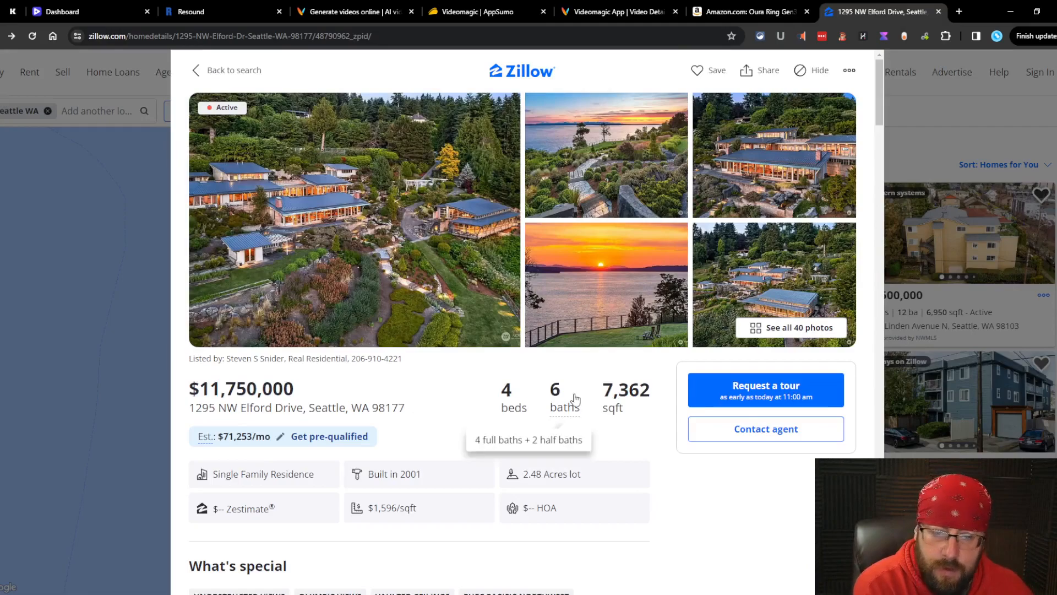
{"action": "left_click", "coordinate": [620, 7]}
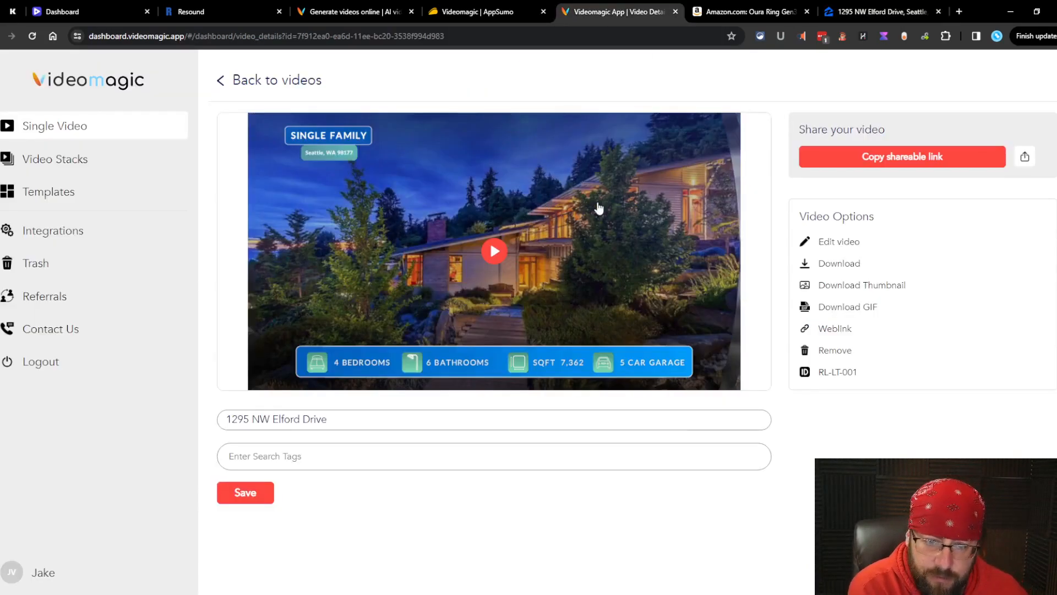
Step: Play the listing video to its agent contact end card, then return to Your Videos
{"action": "left_click", "coordinate": [525, 242]}
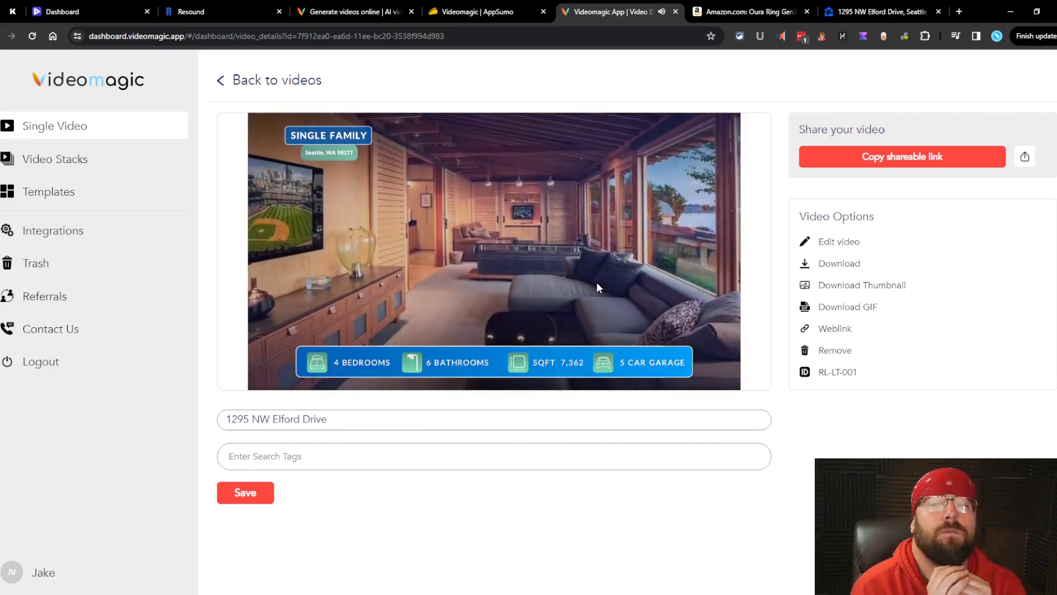
{"action": "mouse_move", "coordinate": [724, 402]}
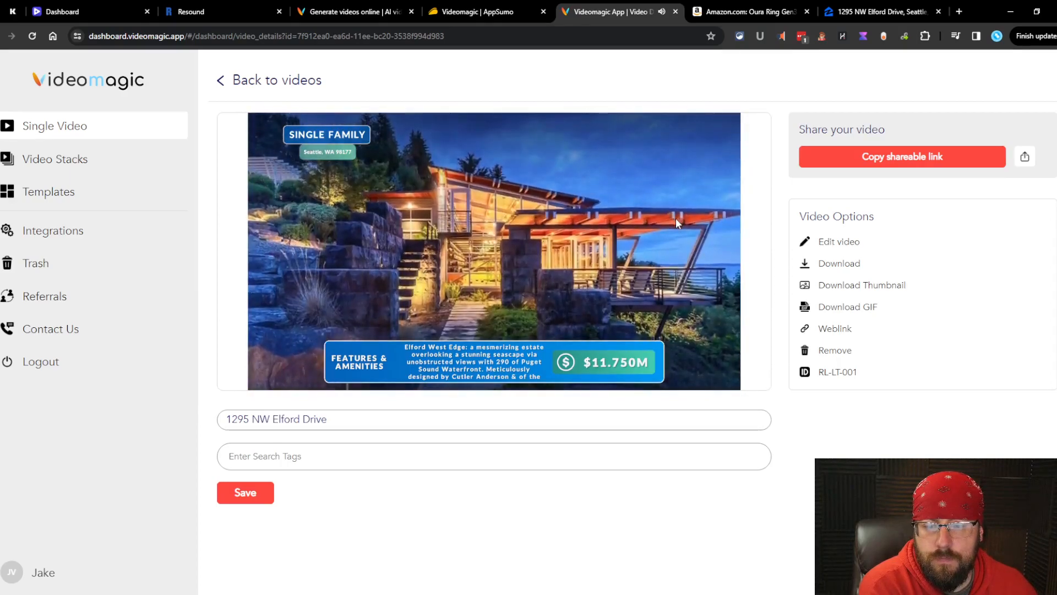
{"action": "mouse_move", "coordinate": [521, 237]}
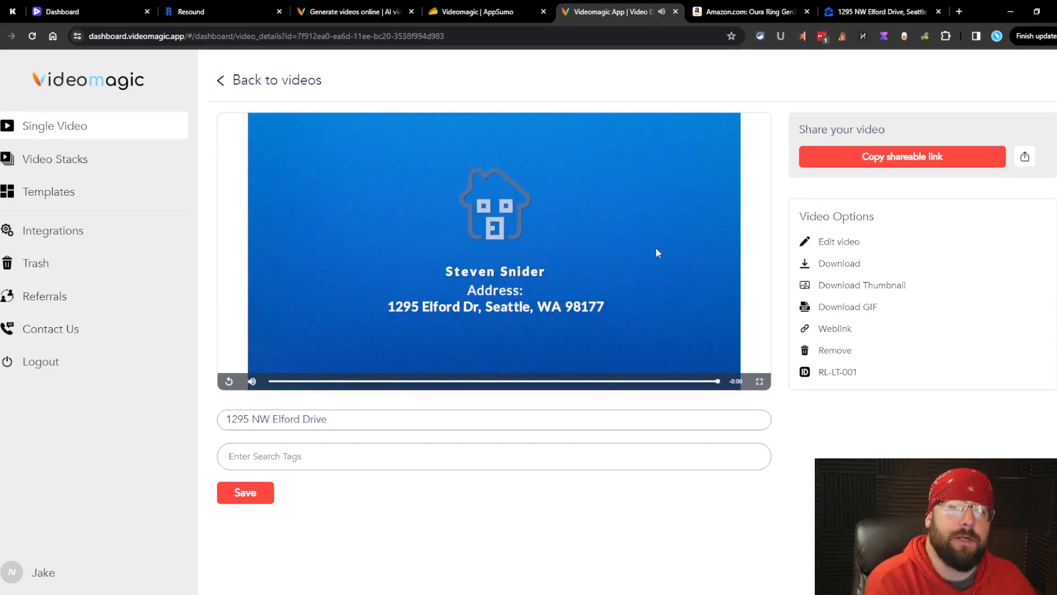
{"action": "left_click", "coordinate": [268, 82]}
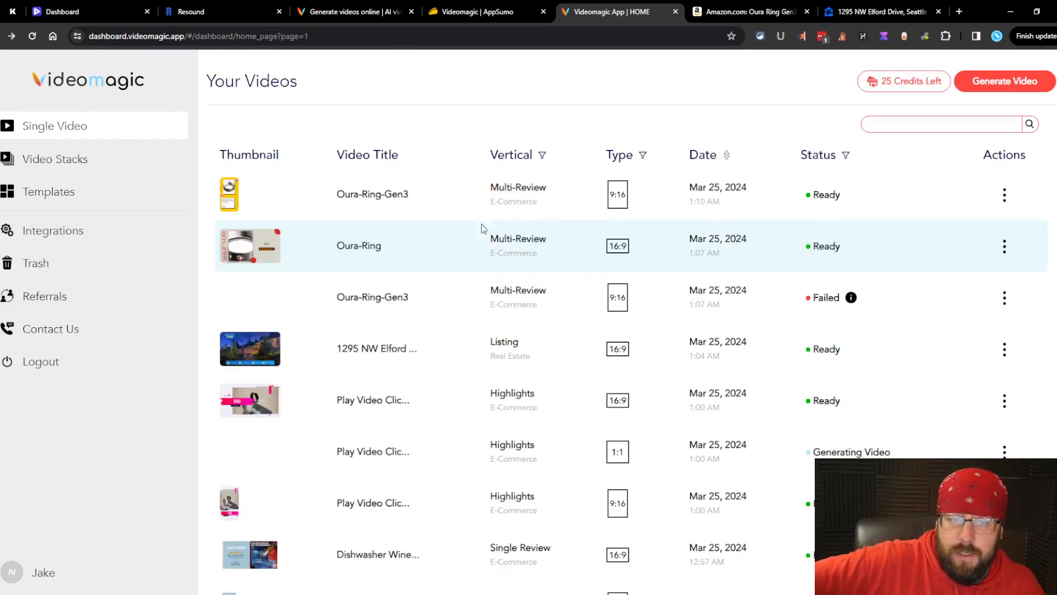
{"action": "scroll", "coordinate": [576, 303], "scroll_direction": "down", "scroll_amount": 2}
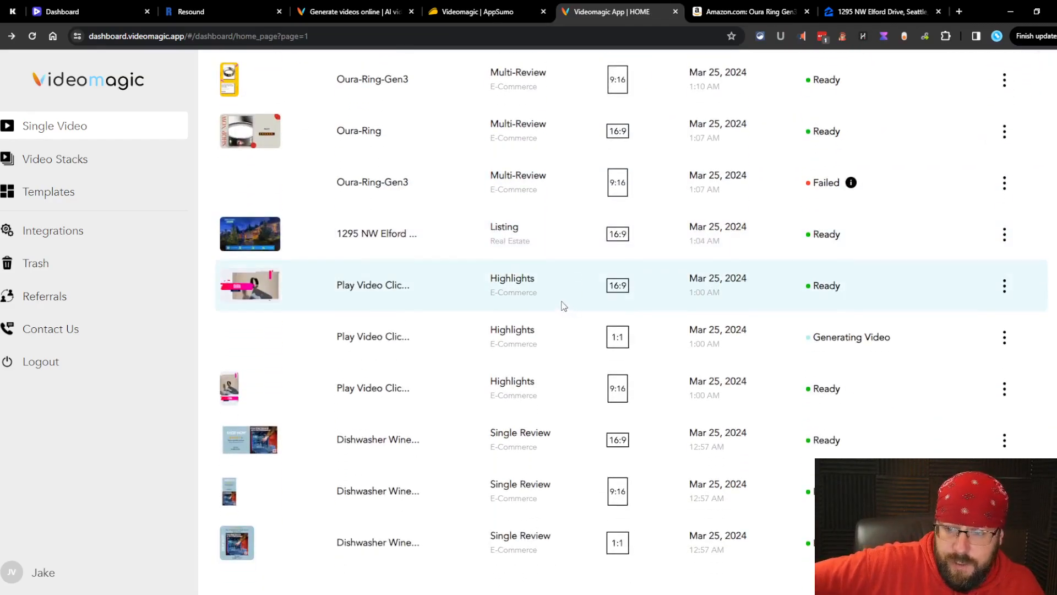
{"action": "scroll", "coordinate": [564, 306], "scroll_direction": "up", "scroll_amount": 2}
{"action": "left_click", "coordinate": [477, 7]}
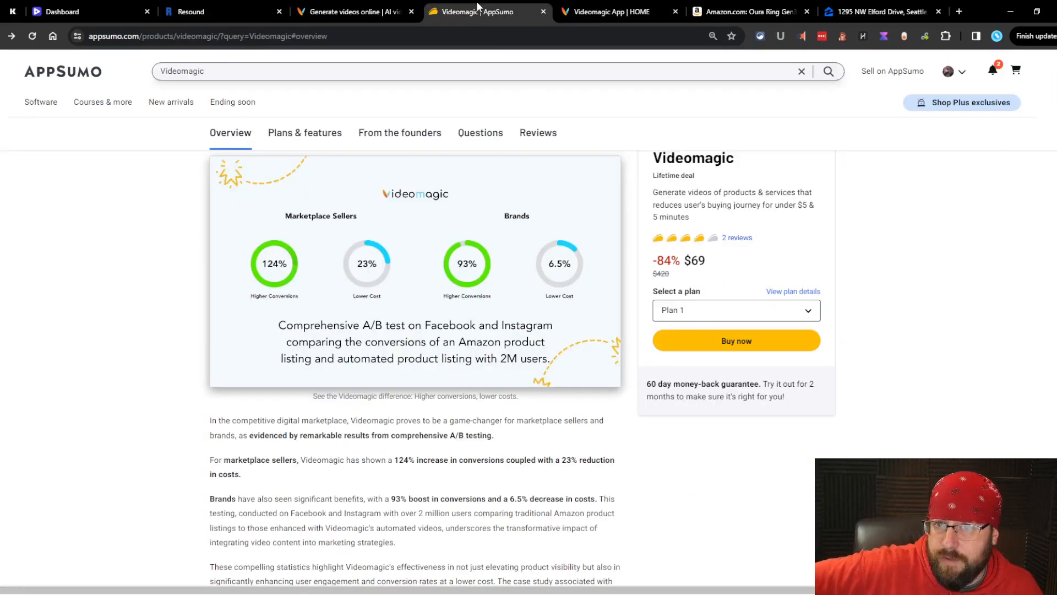
{"action": "scroll", "coordinate": [518, 272], "scroll_direction": "down", "scroll_amount": 8}
{"action": "scroll", "coordinate": [515, 279], "scroll_direction": "down", "scroll_amount": 12}
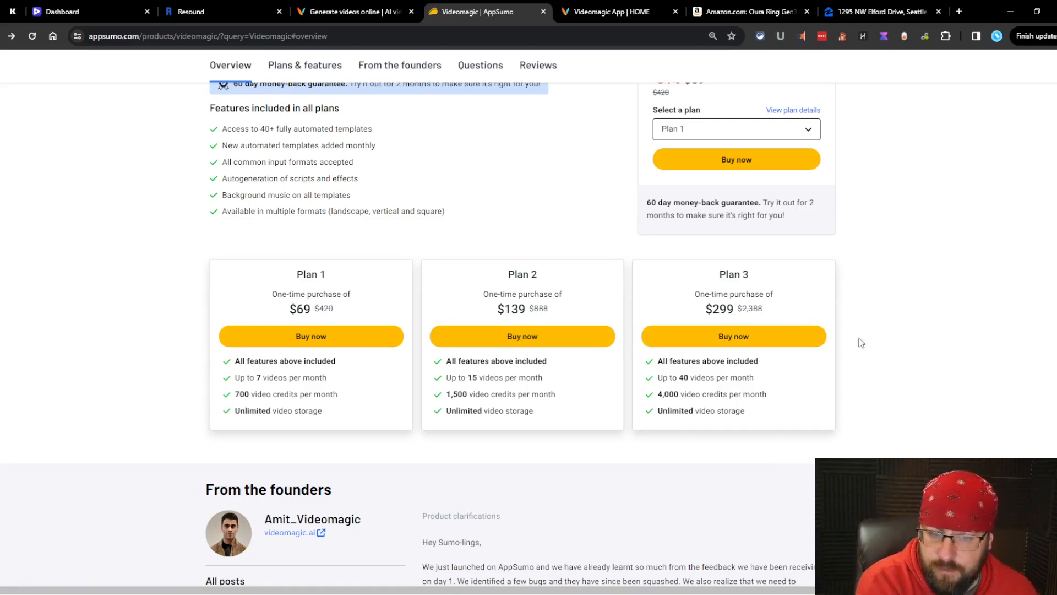
{"action": "scroll", "coordinate": [853, 328], "scroll_direction": "down", "scroll_amount": 2}
{"action": "scroll", "coordinate": [851, 321], "scroll_direction": "up", "scroll_amount": 3}
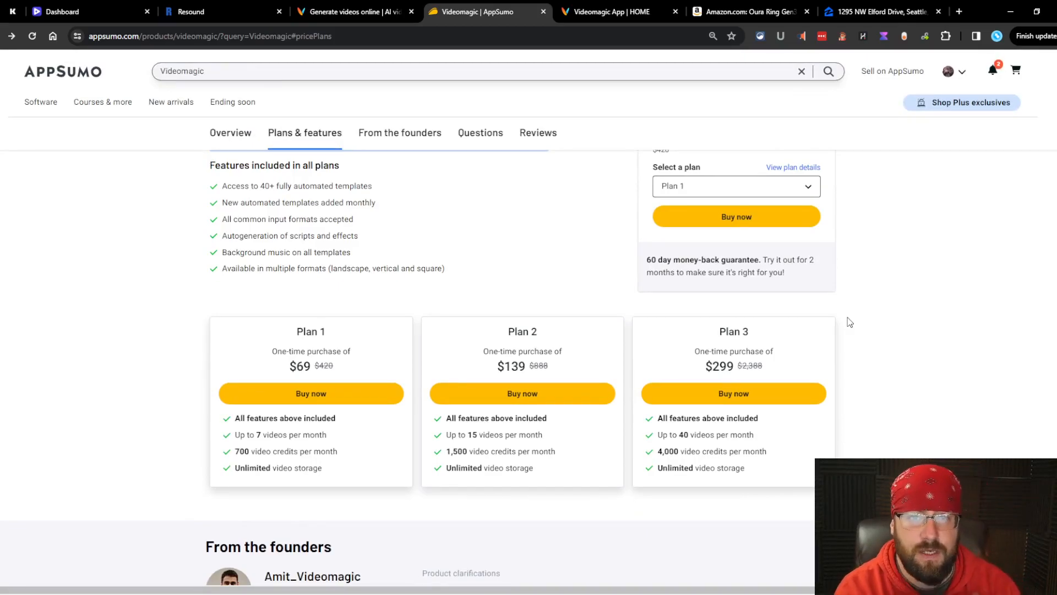
{"action": "left_click", "coordinate": [585, 7]}
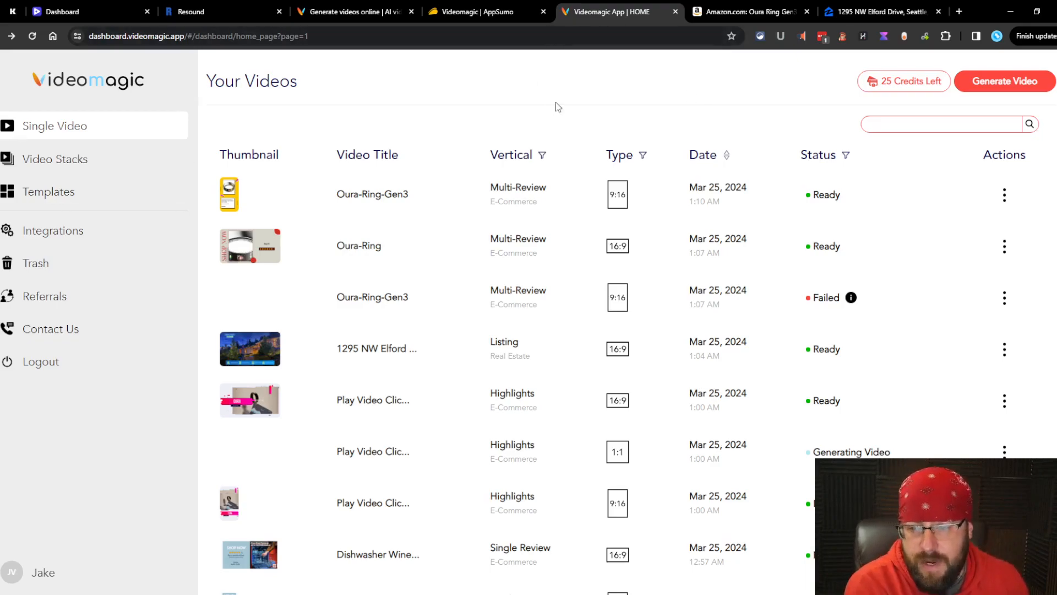
Step: Open the 9:16 Oura highlights video for editing from its row menu
{"action": "left_click", "coordinate": [478, 11]}
{"action": "left_click", "coordinate": [750, 11]}
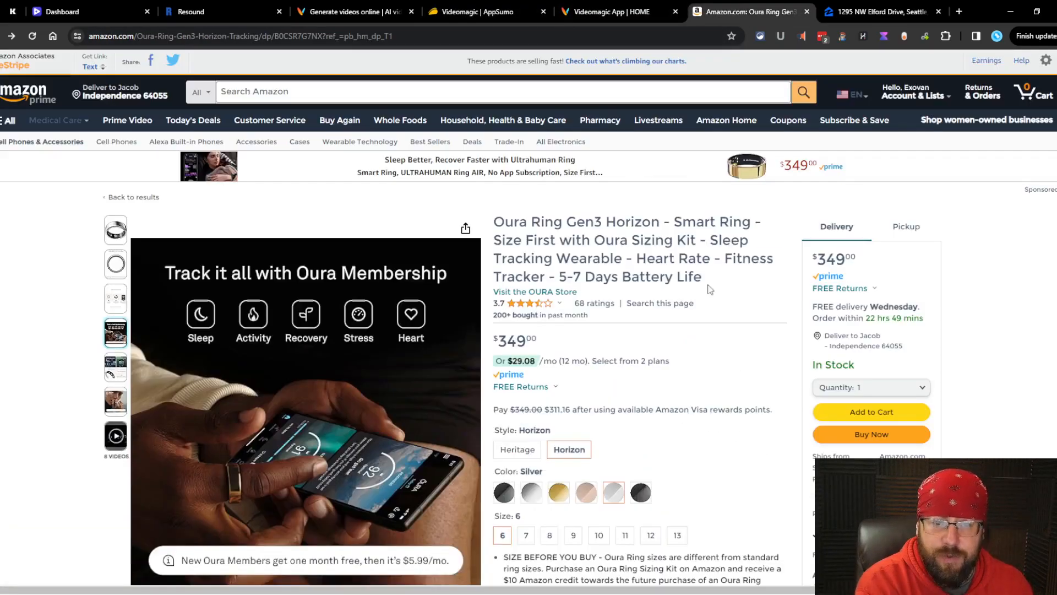
{"action": "left_click", "coordinate": [611, 11]}
{"action": "scroll", "coordinate": [538, 359], "scroll_direction": "down", "scroll_amount": 2}
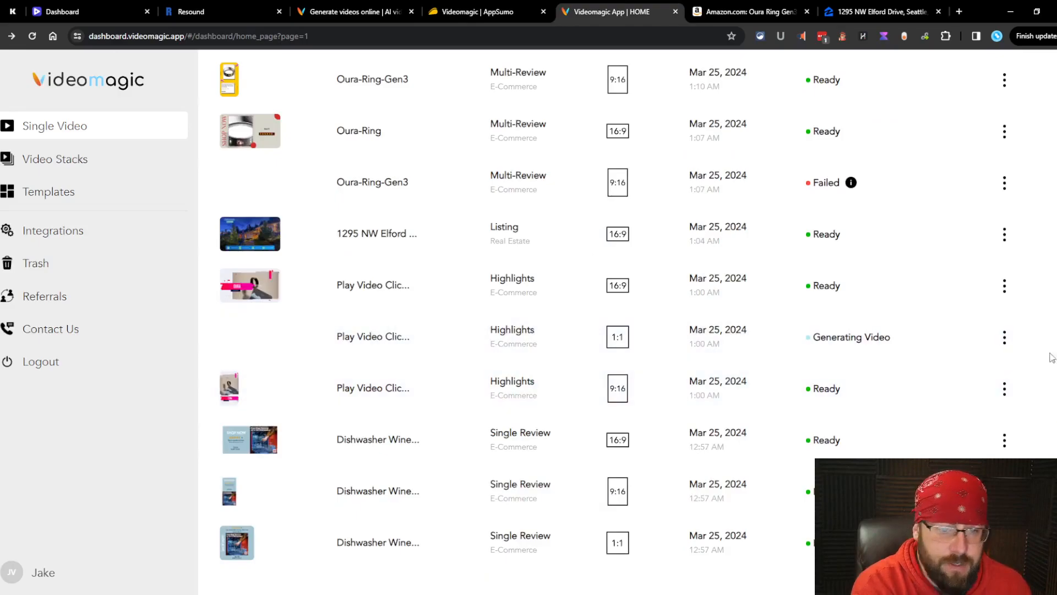
{"action": "left_click", "coordinate": [997, 392]}
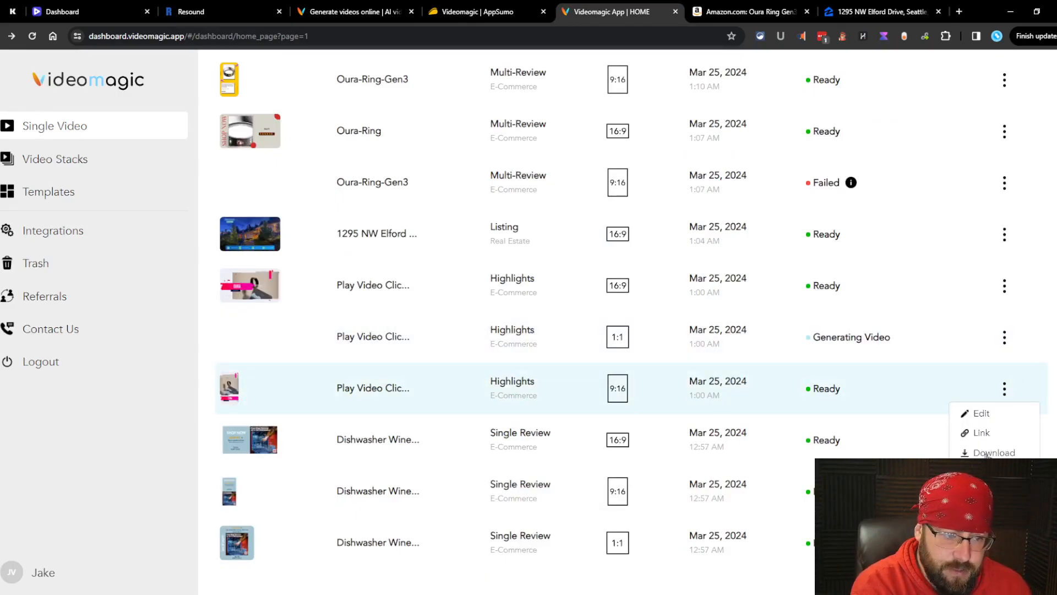
{"action": "left_click", "coordinate": [983, 415]}
Step: Replace the first two reviews with the monthly-subscription and 'Helps with sleeping habits' reviews
{"action": "left_click", "coordinate": [704, 366]}
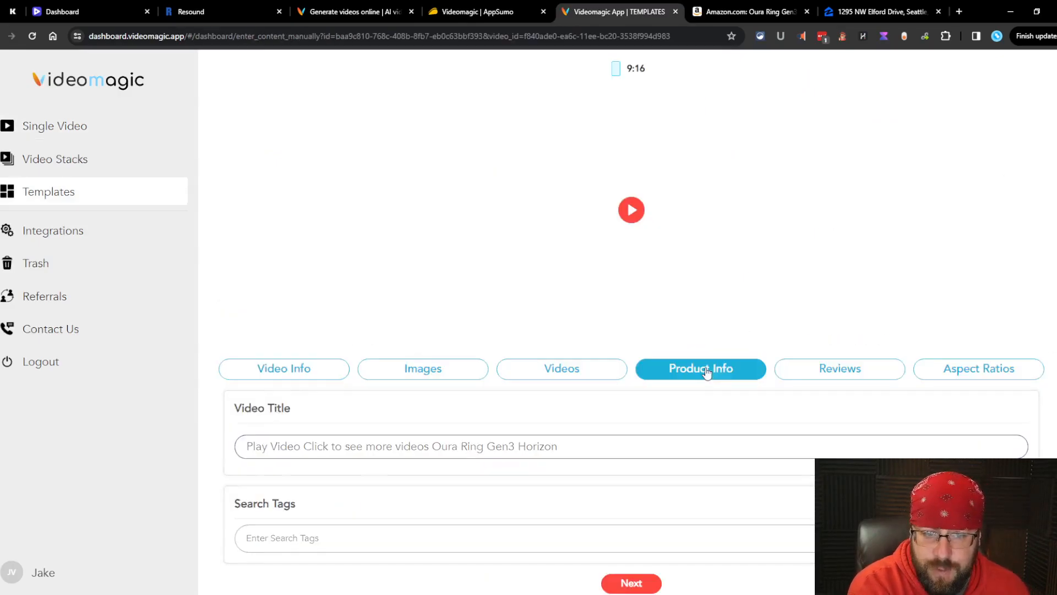
{"action": "scroll", "coordinate": [771, 395], "scroll_direction": "down", "scroll_amount": 3}
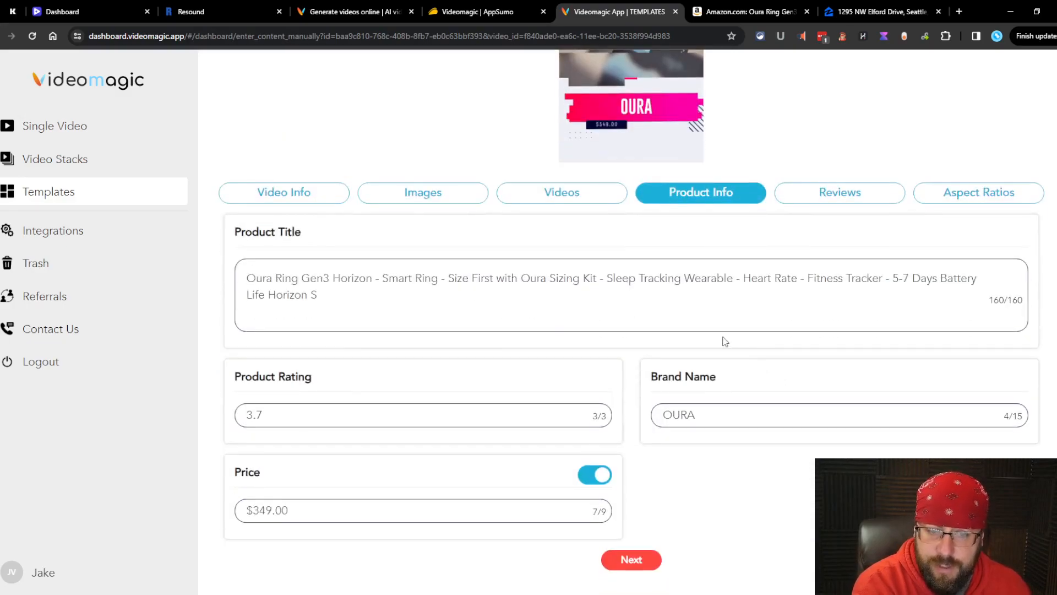
{"action": "left_click", "coordinate": [831, 197]}
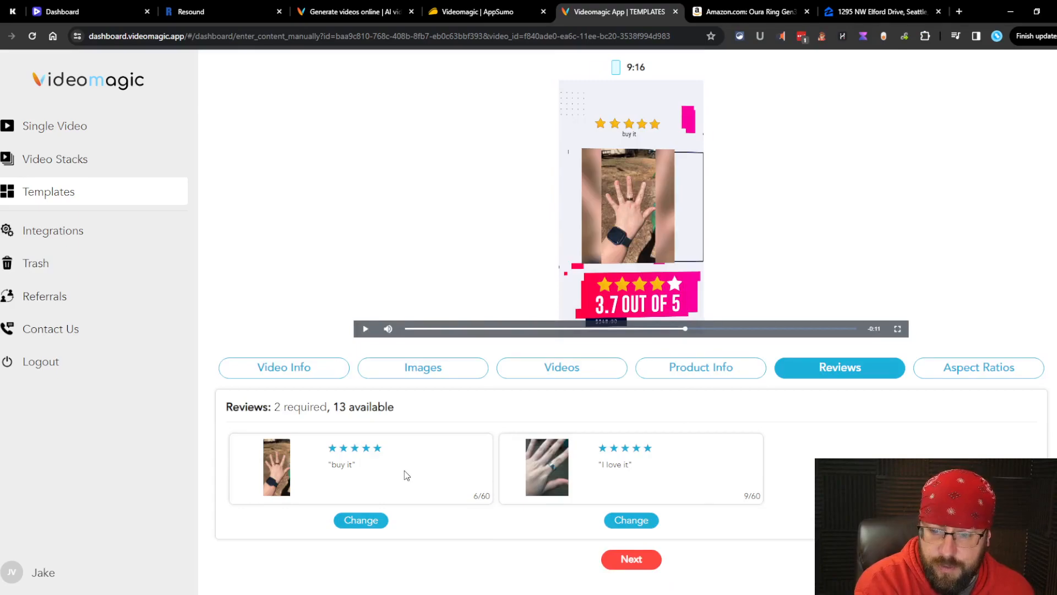
{"action": "left_click", "coordinate": [363, 520]}
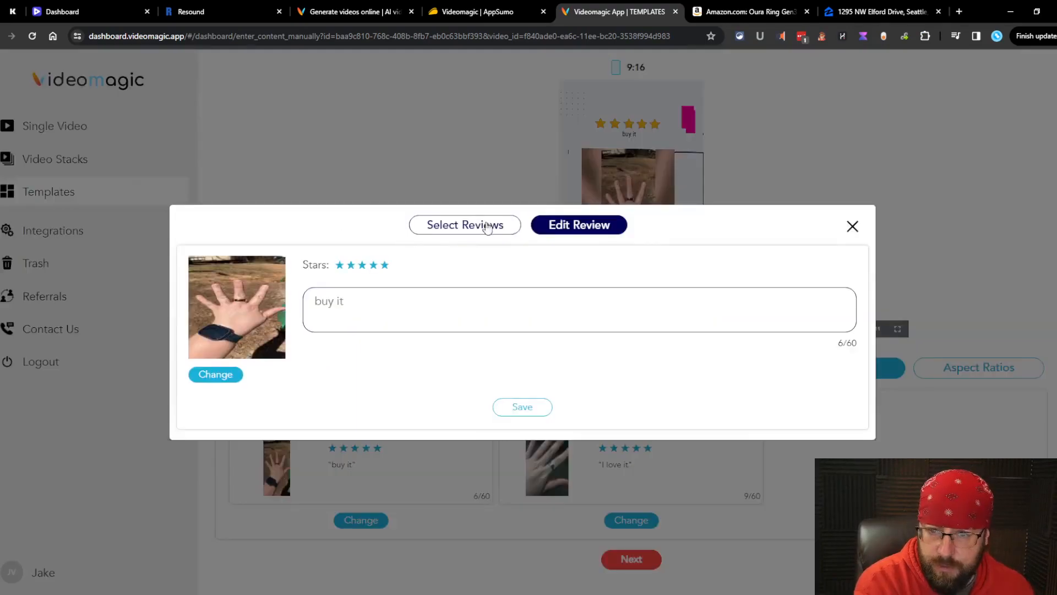
{"action": "left_click", "coordinate": [484, 226]}
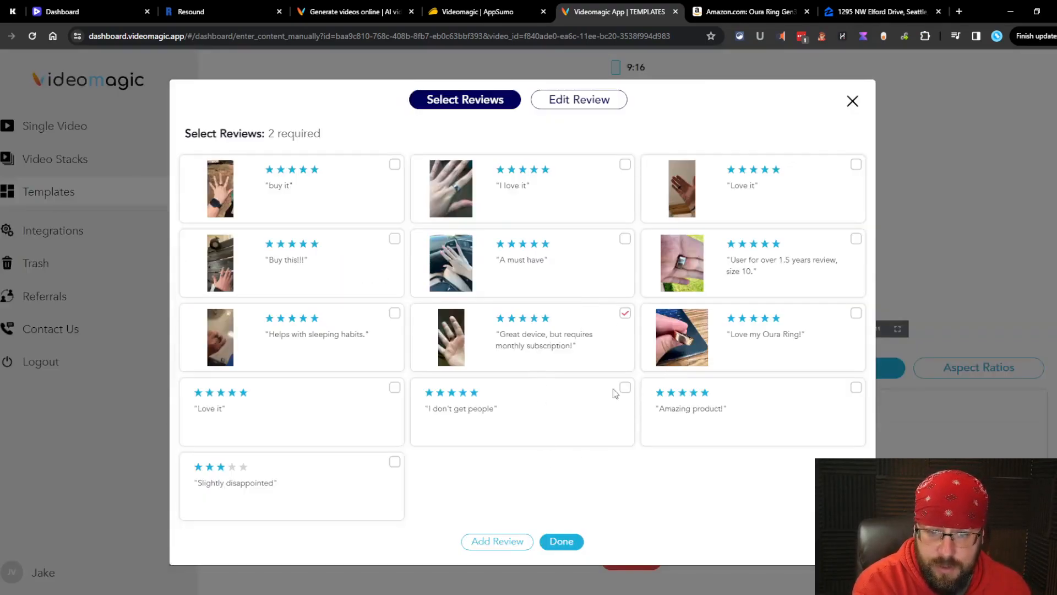
{"action": "left_click", "coordinate": [561, 543]}
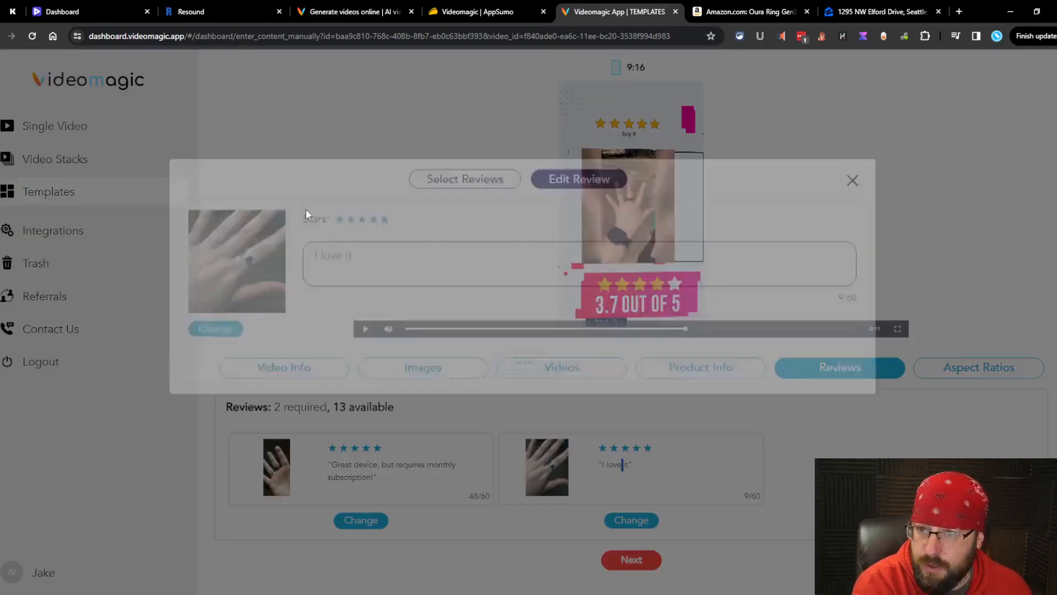
{"action": "left_click", "coordinate": [461, 231]}
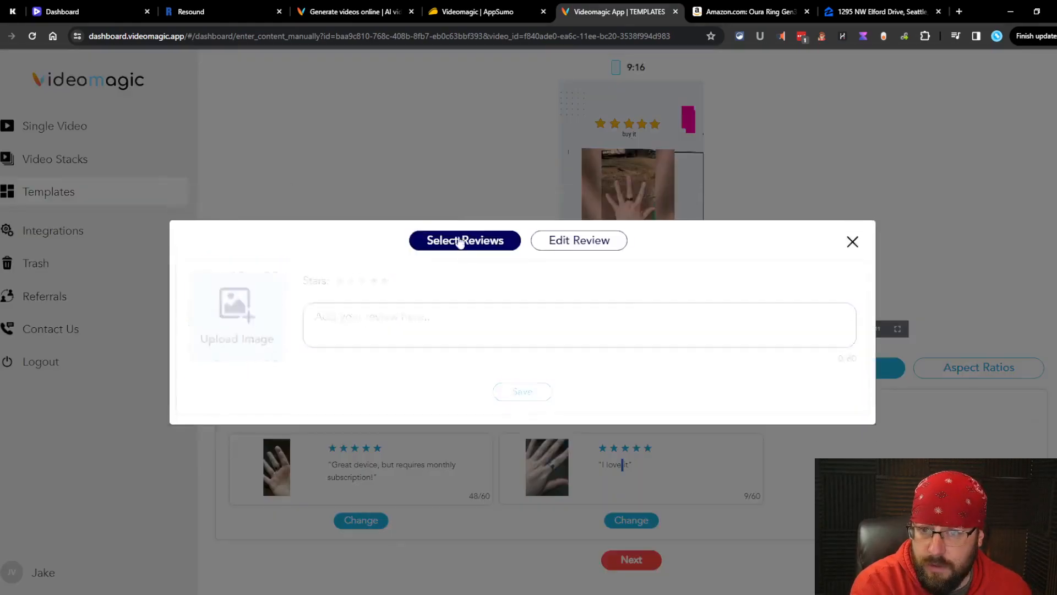
{"action": "left_click", "coordinate": [577, 544]}
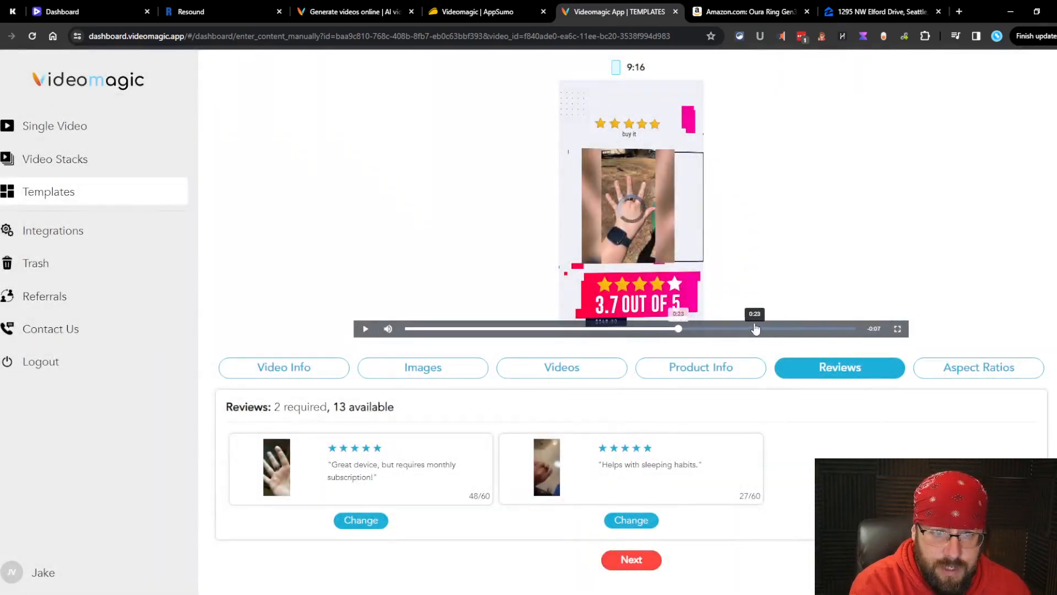
Step: Keep only 9:16 portrait and try rendering, which is blocked for insufficient credits
{"action": "left_click", "coordinate": [632, 560]}
{"action": "scroll", "coordinate": [633, 548], "scroll_direction": "down", "scroll_amount": 1}
{"action": "left_click", "coordinate": [630, 560]}
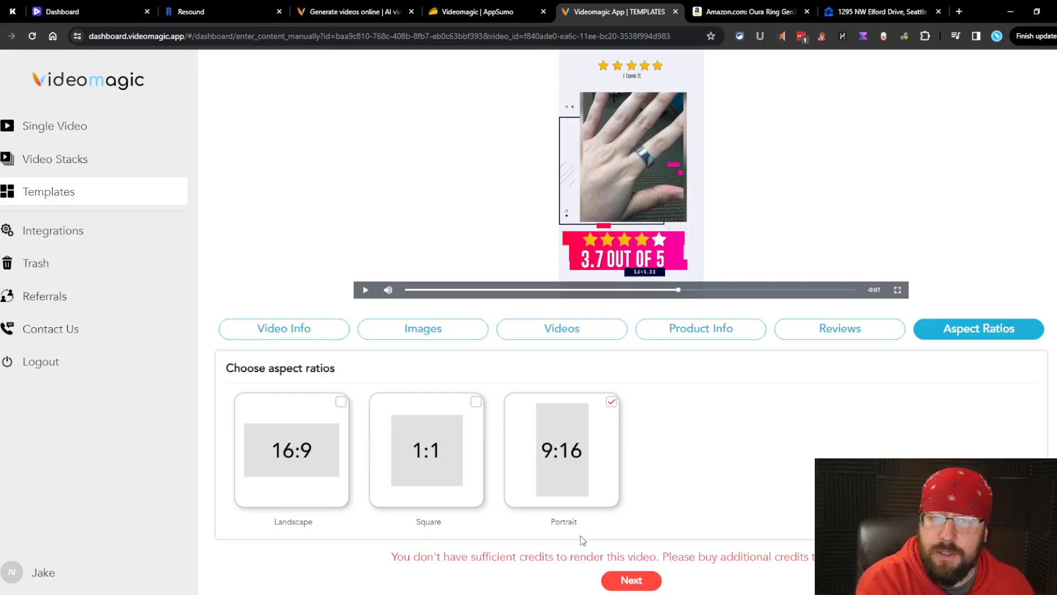
Step: Generate a new video from the Snapshot-filtered ECOM-SS-002 template (25 credits, Amazon, 16:9)
{"action": "left_click", "coordinate": [99, 125]}
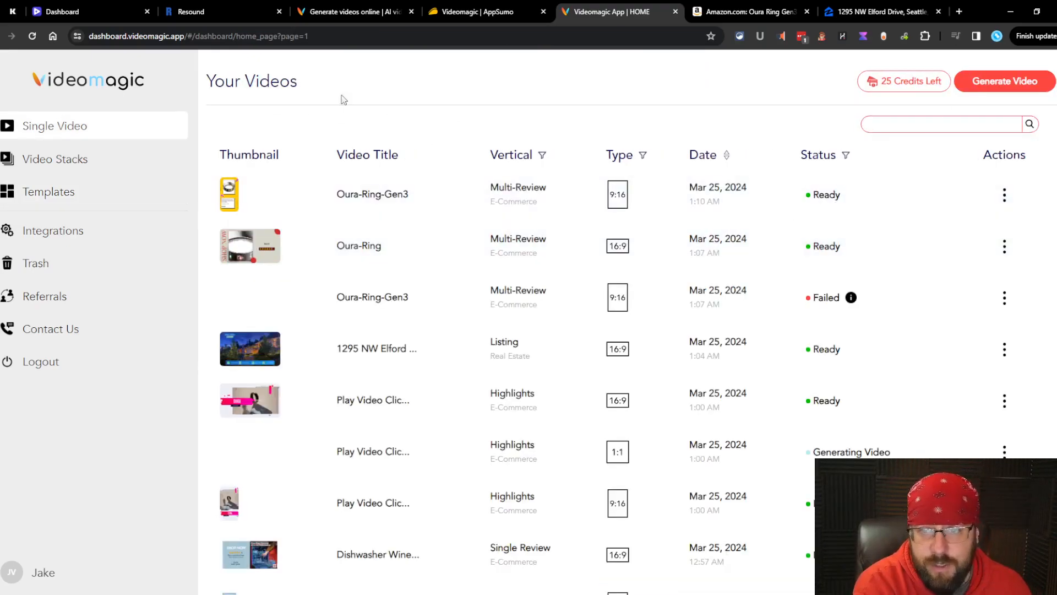
{"action": "left_click", "coordinate": [998, 83]}
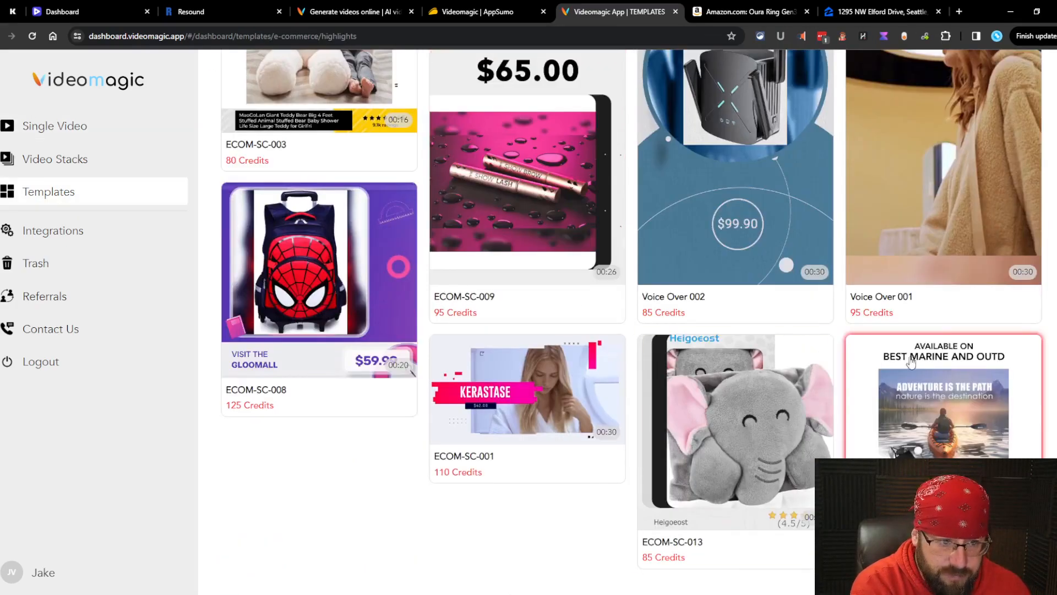
{"action": "scroll", "coordinate": [551, 248], "scroll_direction": "up", "scroll_amount": 5}
{"action": "left_click", "coordinate": [318, 165]}
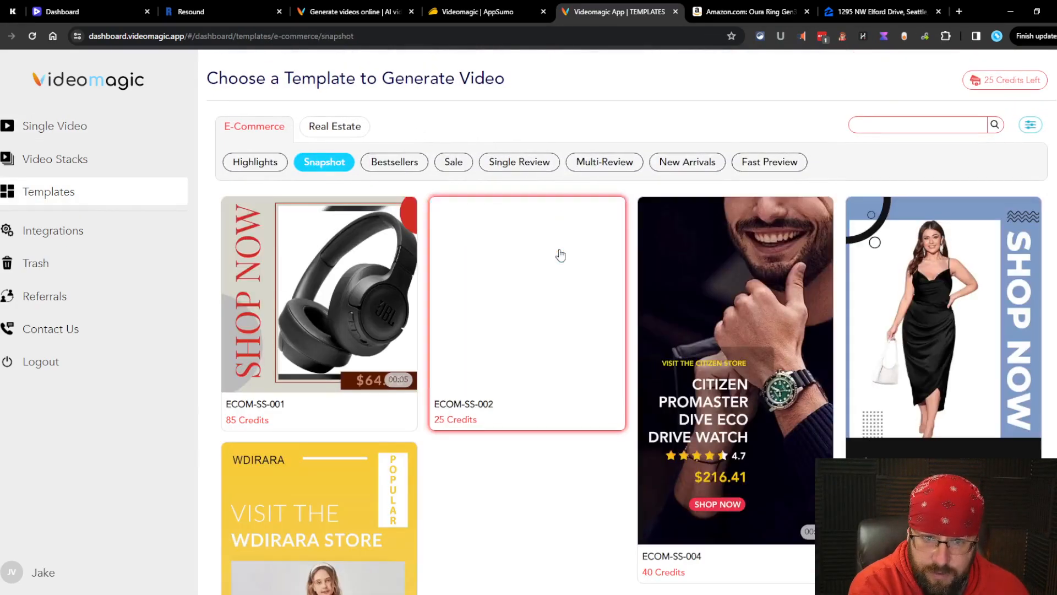
{"action": "left_click", "coordinate": [616, 342]}
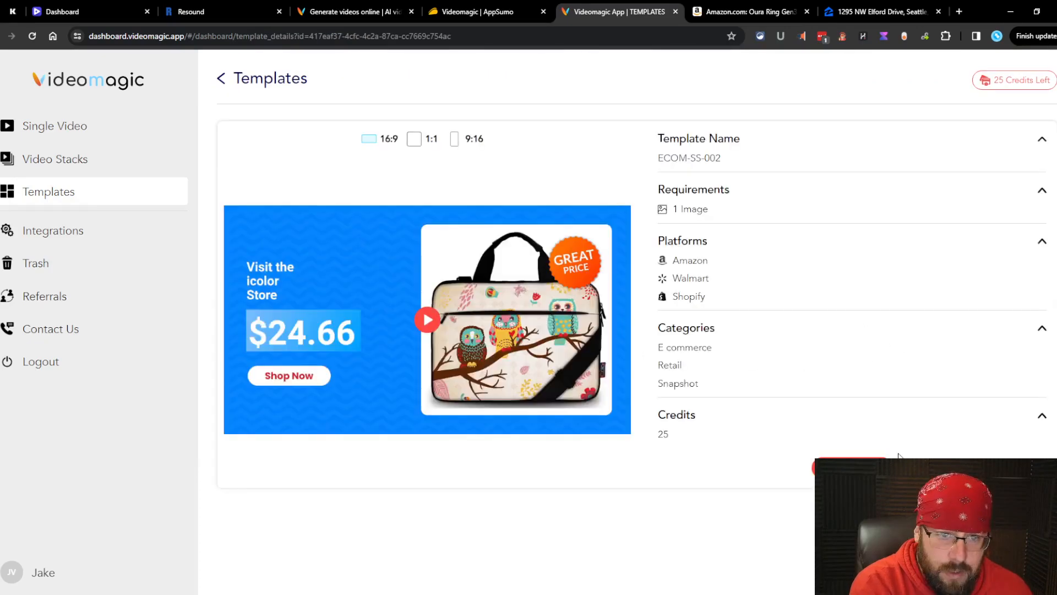
{"action": "left_click", "coordinate": [851, 465]}
Step: Fetch content from the Oura Ring Gen3 Horizon Amazon listing URL and open its video assets
{"action": "left_click", "coordinate": [413, 273]}
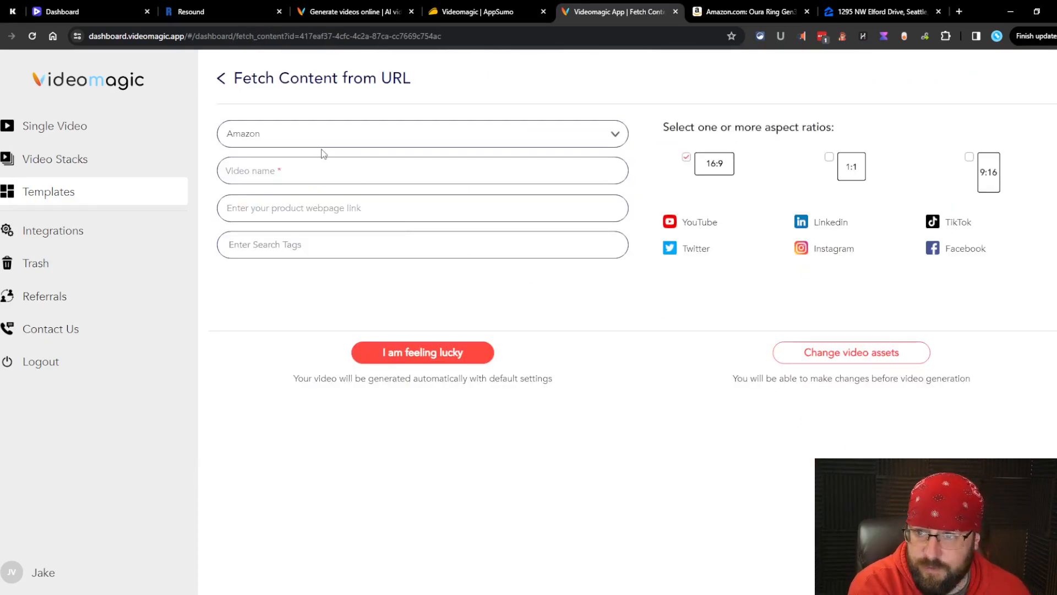
{"action": "left_click", "coordinate": [717, 14]}
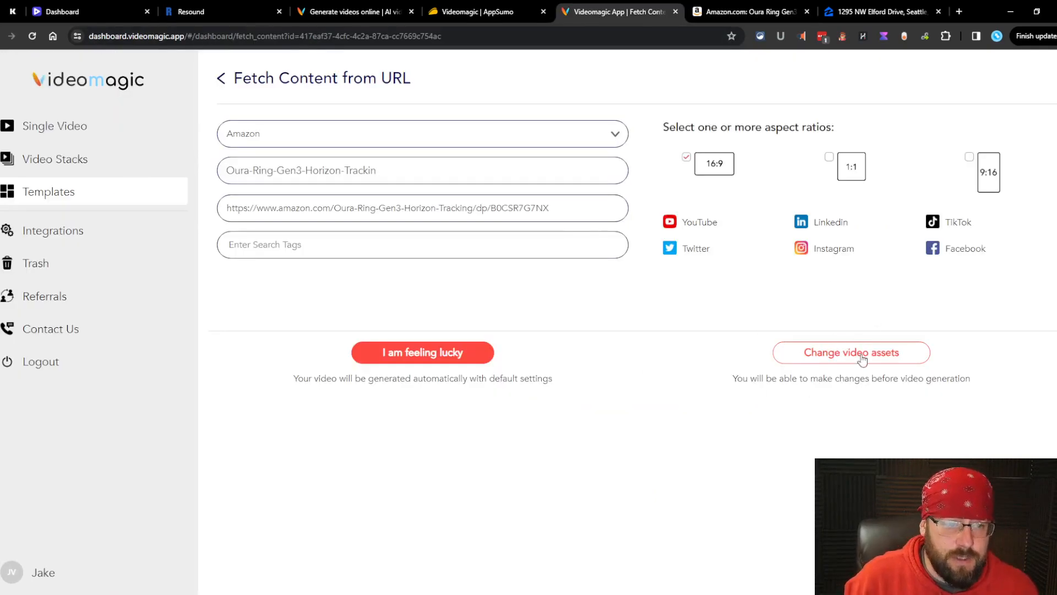
{"action": "left_click", "coordinate": [854, 358]}
Step: Review the fetched ring image, OURA brand, $349.00 price, aspect ratio and video title
{"action": "scroll", "coordinate": [606, 385], "scroll_direction": "down", "scroll_amount": 1}
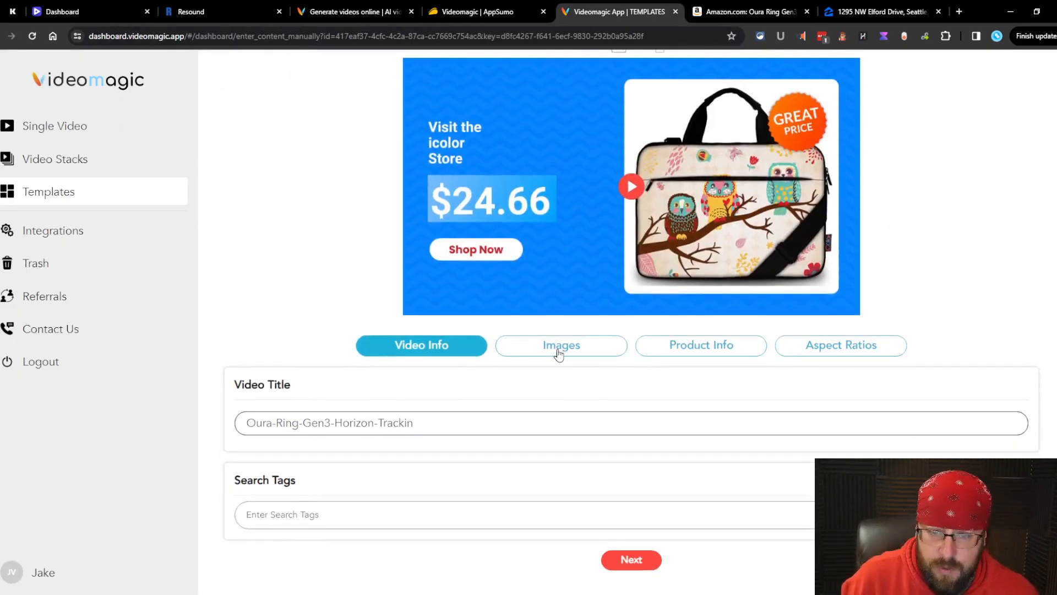
{"action": "left_click", "coordinate": [559, 348]}
{"action": "left_click", "coordinate": [678, 368]}
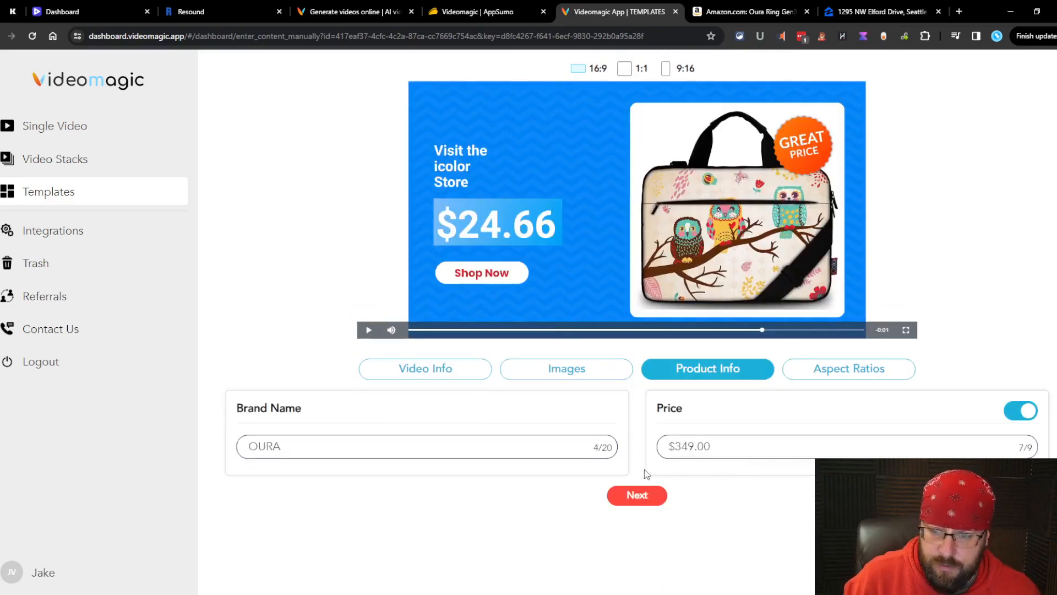
{"action": "left_click", "coordinate": [798, 369]}
{"action": "left_click", "coordinate": [731, 377]}
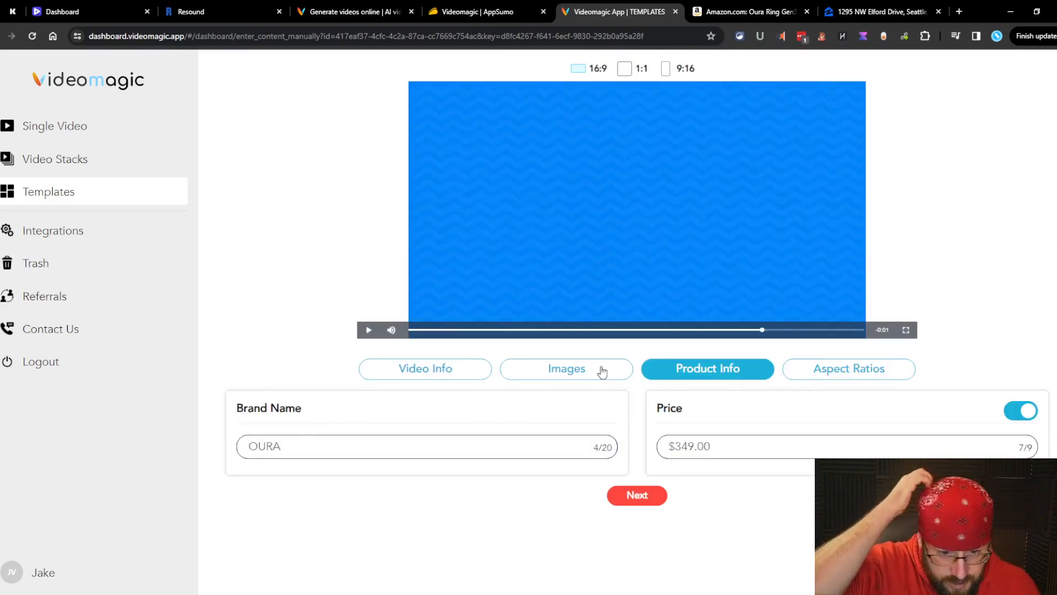
{"action": "left_click", "coordinate": [600, 370]}
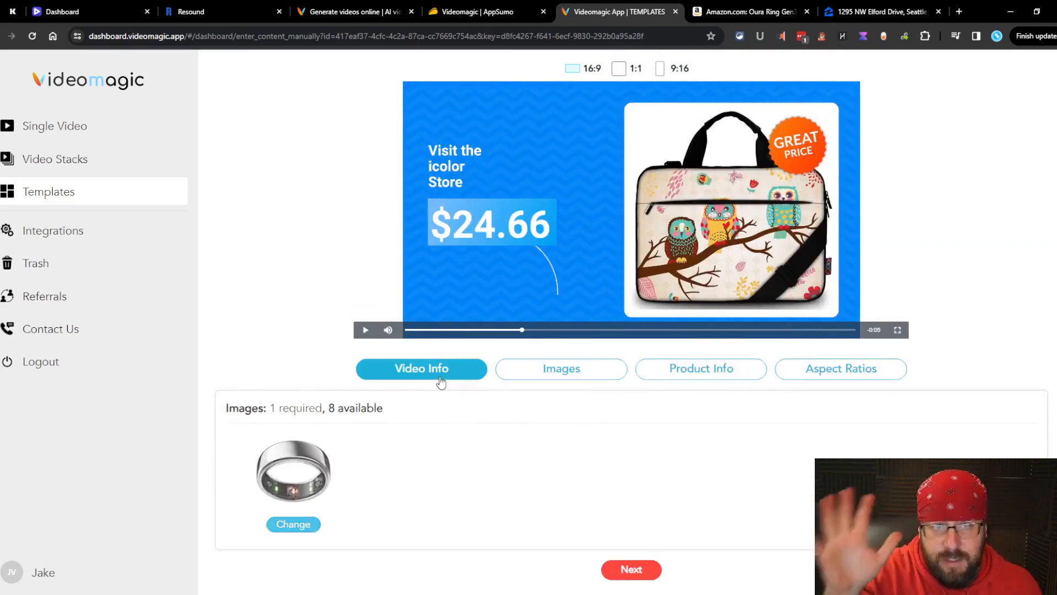
{"action": "left_click", "coordinate": [440, 382]}
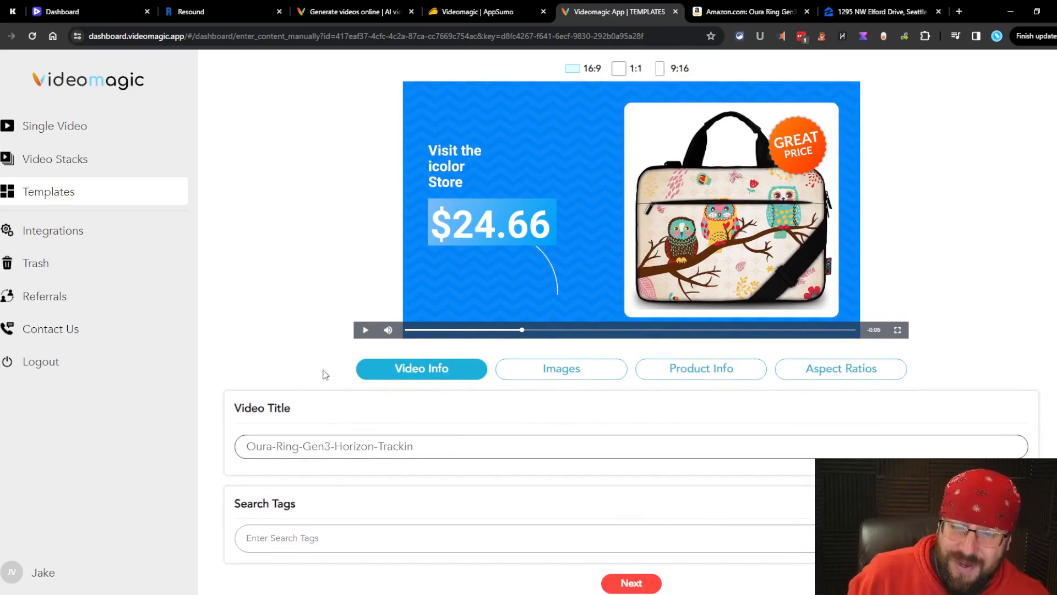
{"action": "scroll", "coordinate": [307, 378], "scroll_direction": "down", "scroll_amount": 1}
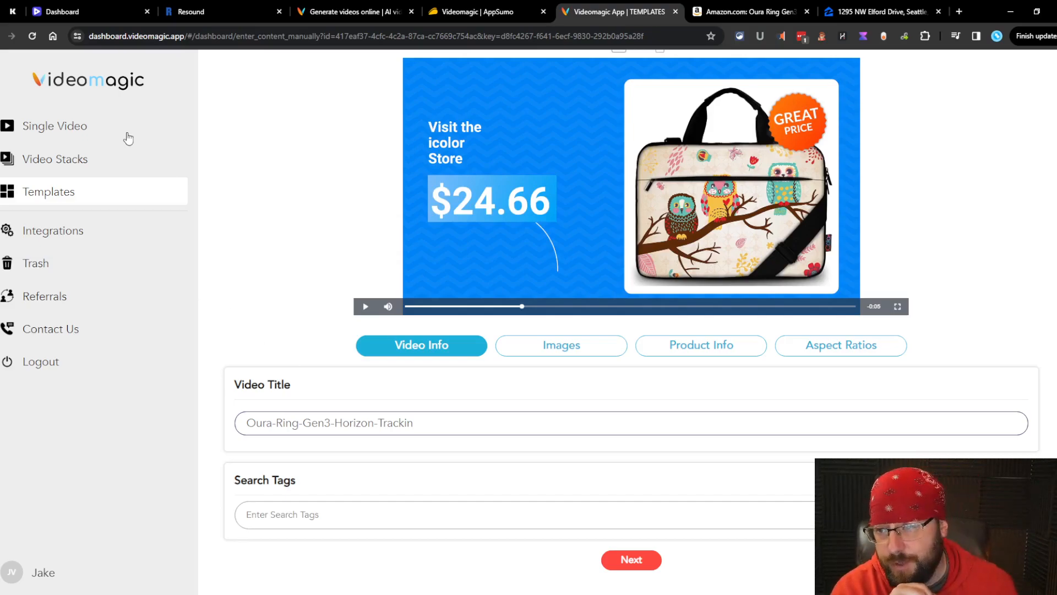
{"action": "left_click", "coordinate": [94, 133]}
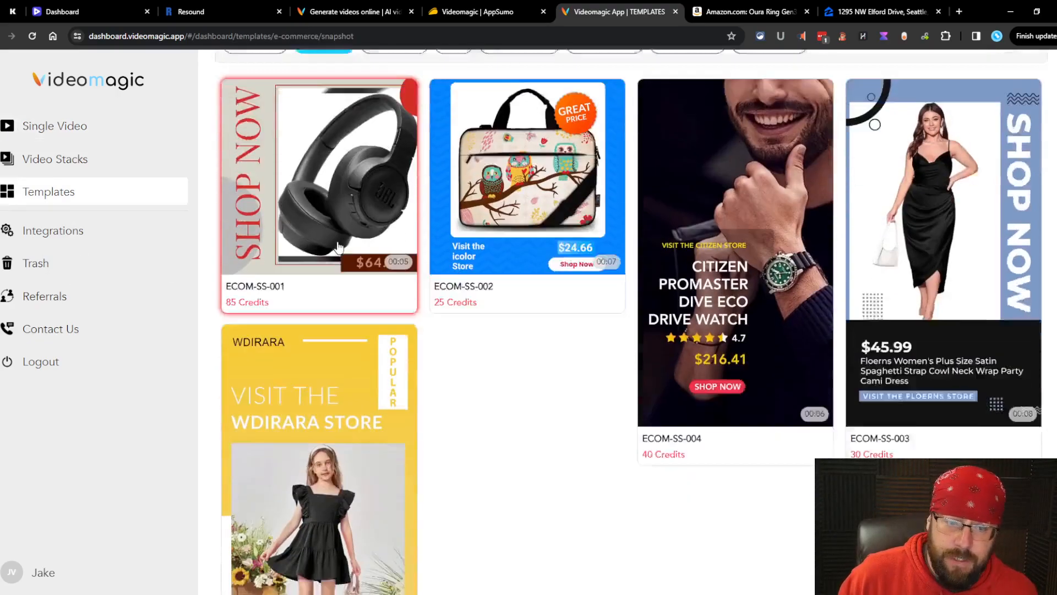
Step: Switch to AppSumo's Videomagic deal page and look over the three plan prices
{"action": "scroll", "coordinate": [551, 331], "scroll_direction": "down", "scroll_amount": 4}
{"action": "scroll", "coordinate": [551, 331], "scroll_direction": "up", "scroll_amount": 6}
{"action": "left_click", "coordinate": [450, 6]}
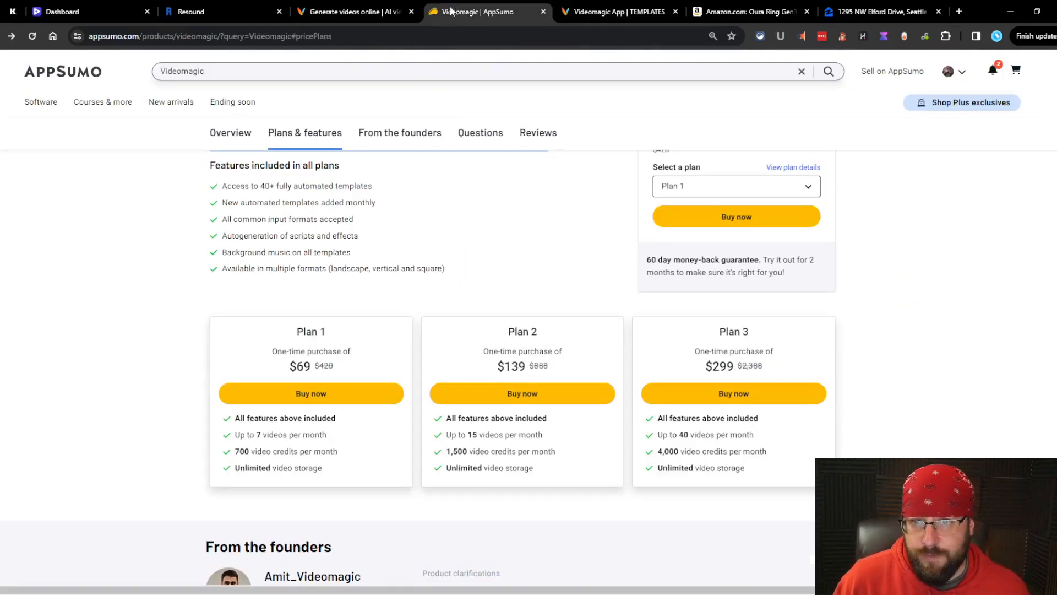
{"action": "scroll", "coordinate": [466, 370], "scroll_direction": "up", "scroll_amount": 2}
{"action": "scroll", "coordinate": [514, 427], "scroll_direction": "down", "scroll_amount": 6}
{"action": "scroll", "coordinate": [523, 405], "scroll_direction": "up", "scroll_amount": 3}
{"action": "scroll", "coordinate": [524, 408], "scroll_direction": "down", "scroll_amount": 2}
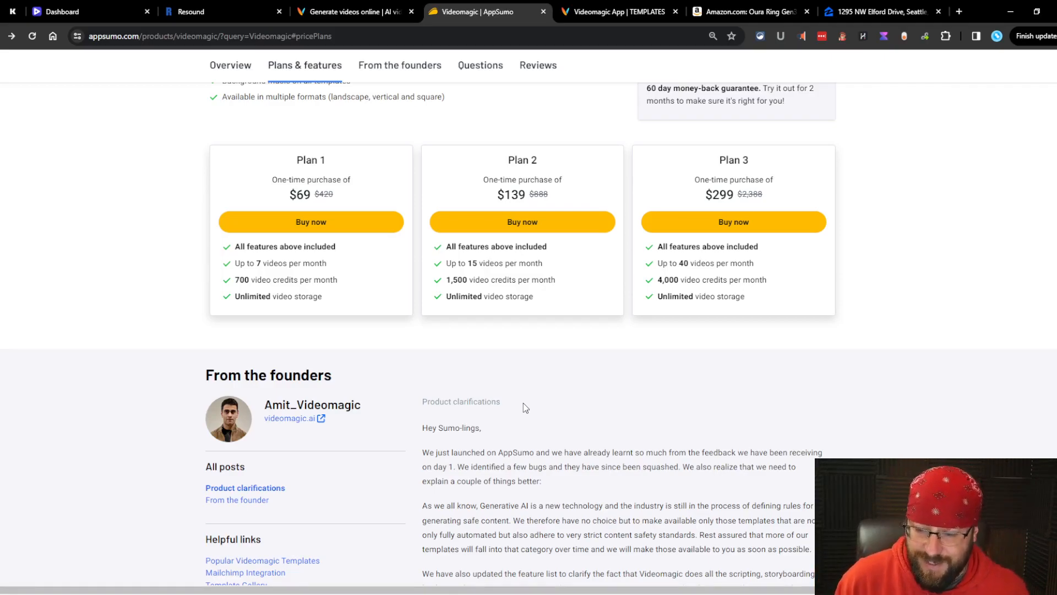
Step: Jump to the deal's Reviews section listing its 2 customer reviews
{"action": "scroll", "coordinate": [613, 518], "scroll_direction": "up", "scroll_amount": 15}
{"action": "scroll", "coordinate": [613, 518], "scroll_direction": "up", "scroll_amount": 3}
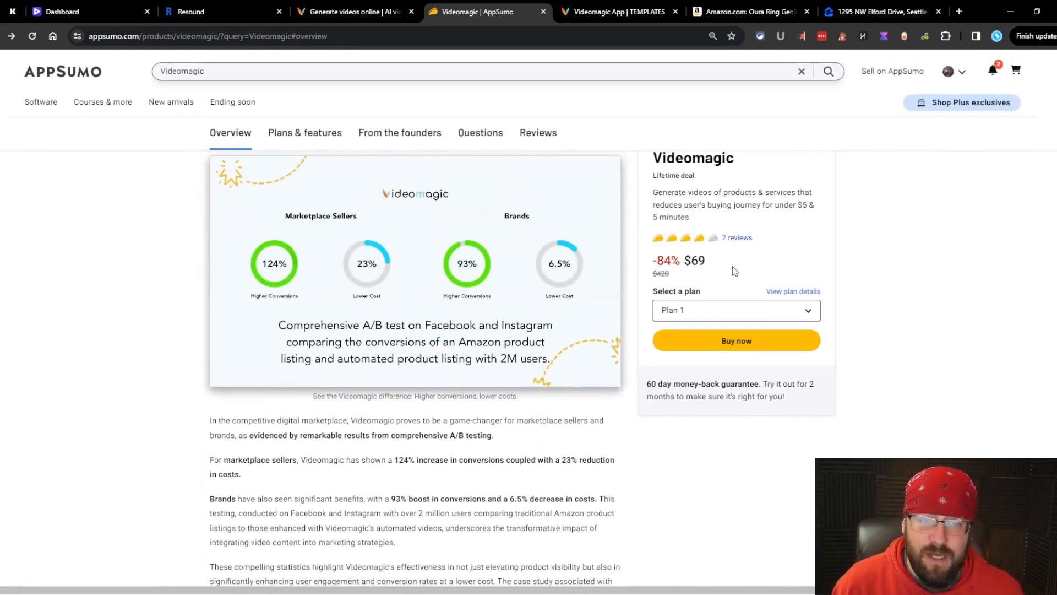
{"action": "left_click", "coordinate": [733, 238]}
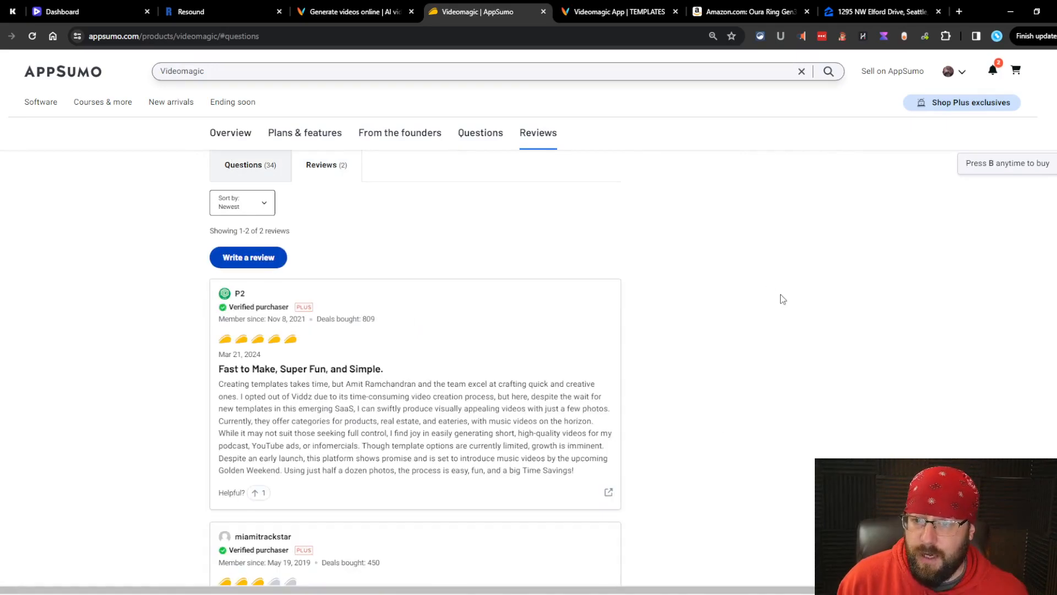
{"action": "scroll", "coordinate": [771, 301], "scroll_direction": "down", "scroll_amount": 3}
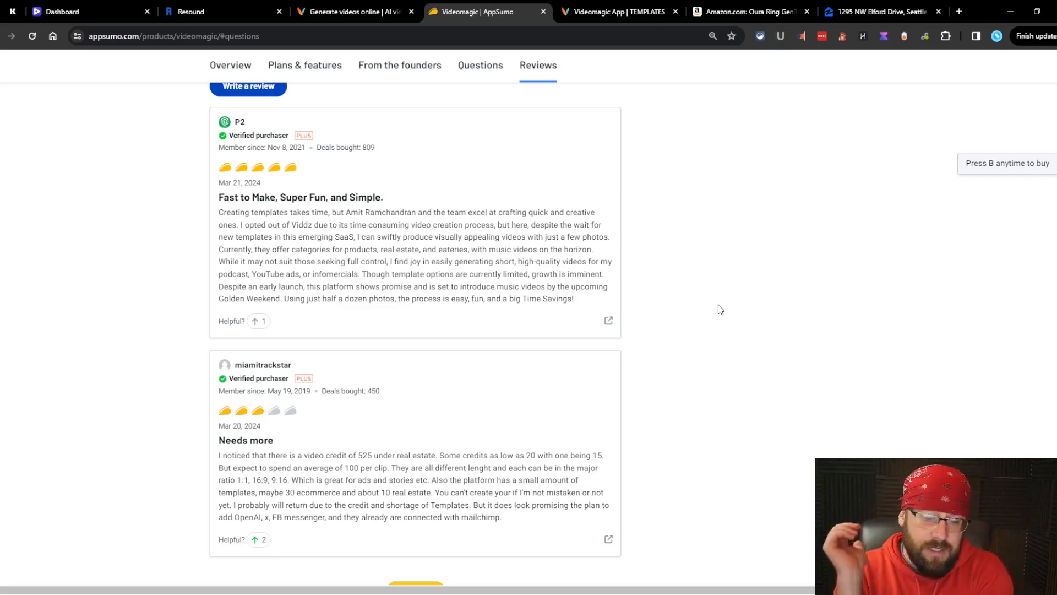
{"action": "left_click", "coordinate": [628, 11]}
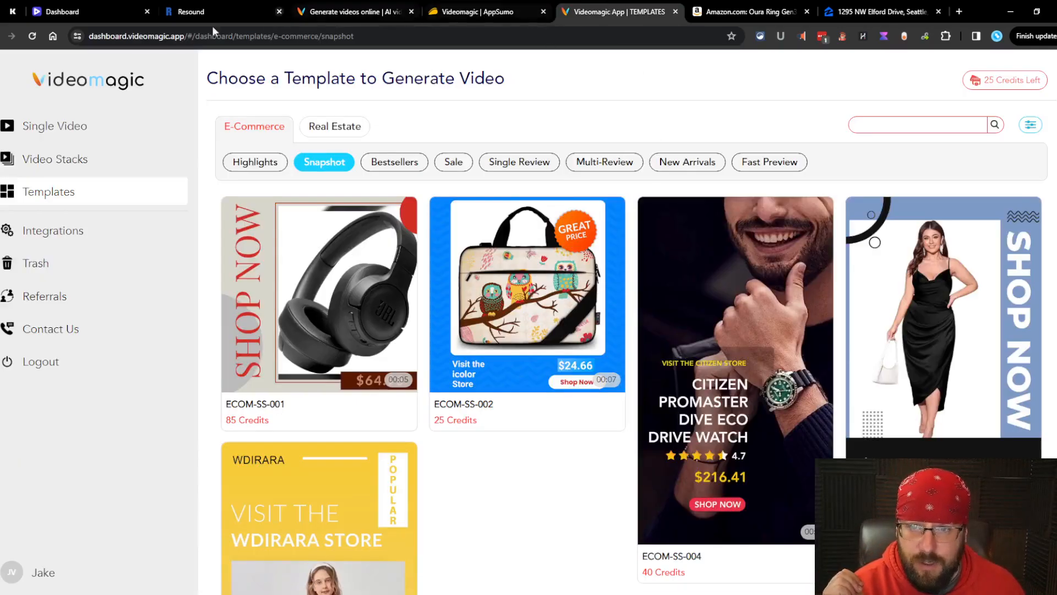
{"action": "left_click", "coordinate": [78, 138]}
{"action": "left_click", "coordinate": [374, 232]}
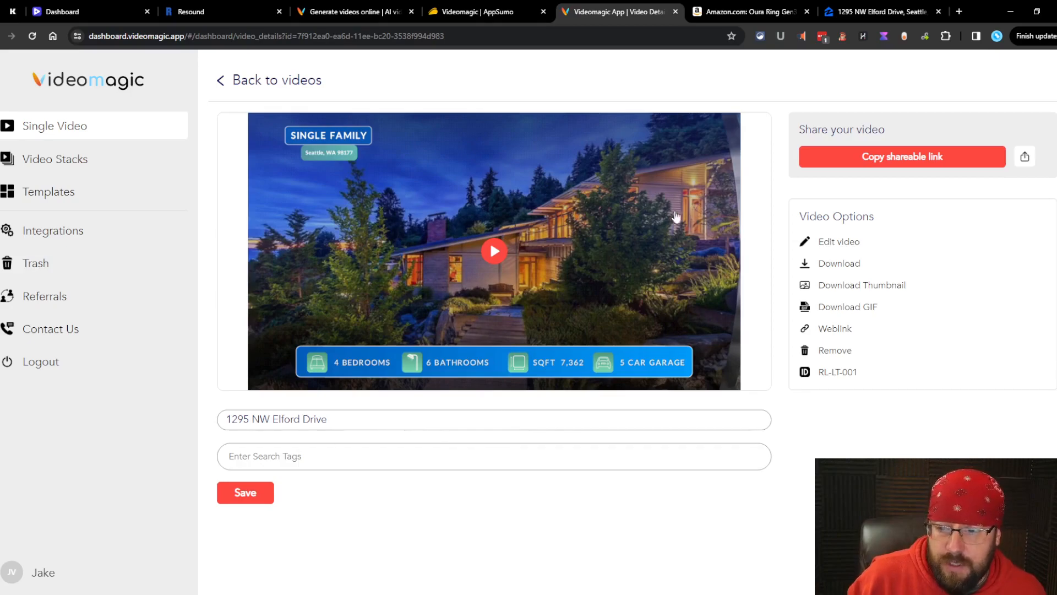
{"action": "left_click", "coordinate": [524, 296]}
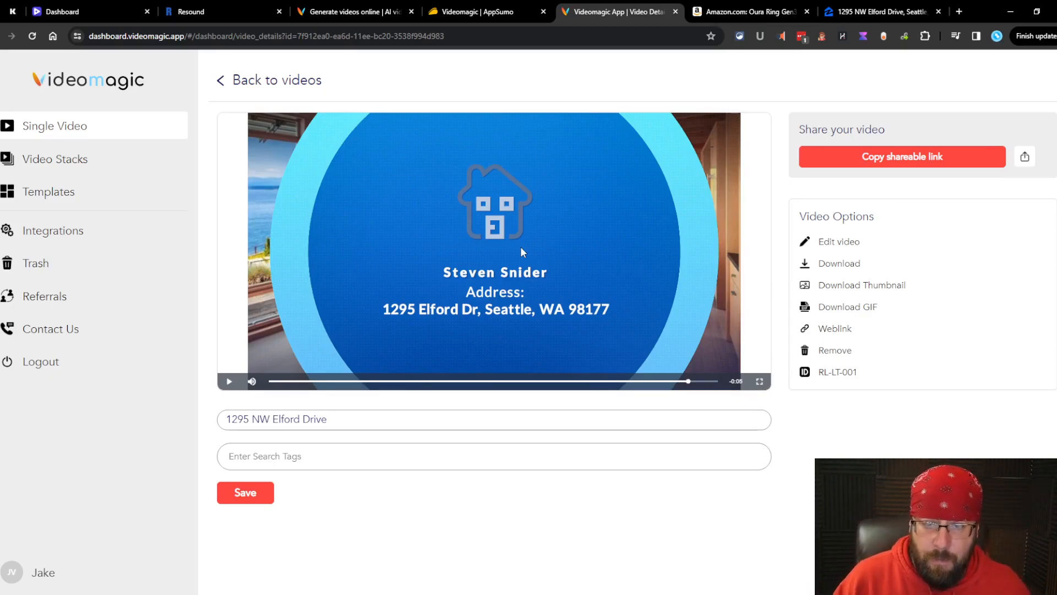
{"action": "left_click", "coordinate": [621, 314]}
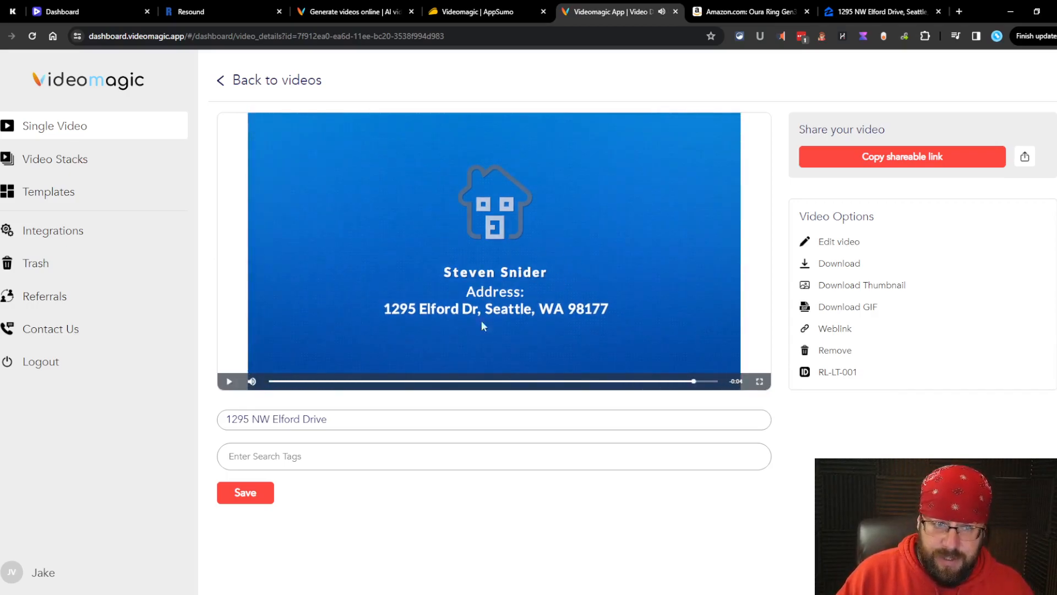
{"action": "left_click", "coordinate": [933, 241]}
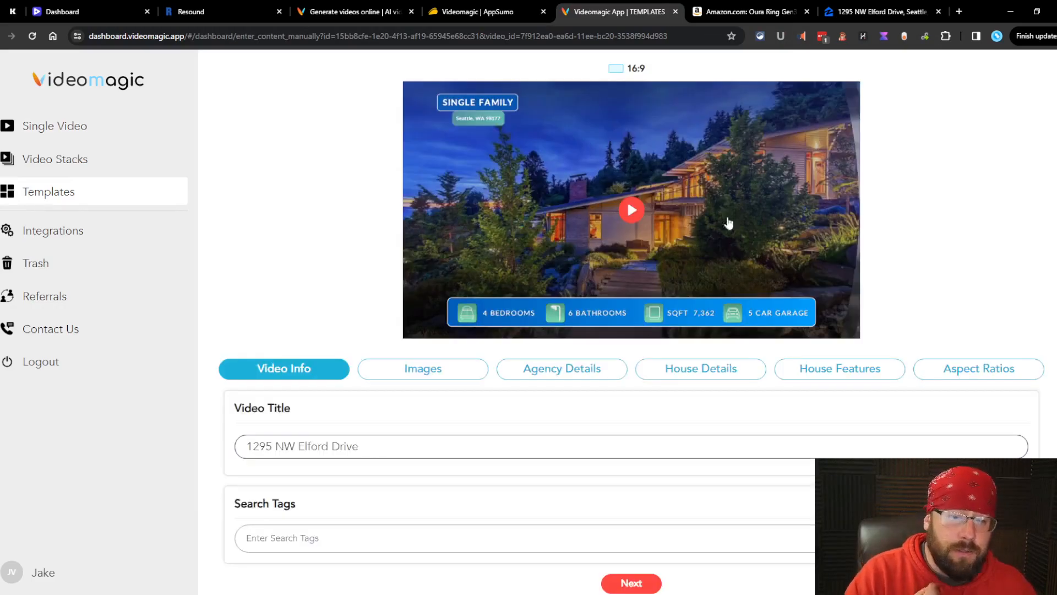
Step: Replace the Agent Name under Agency Details with the user's own name
{"action": "left_click", "coordinate": [416, 374]}
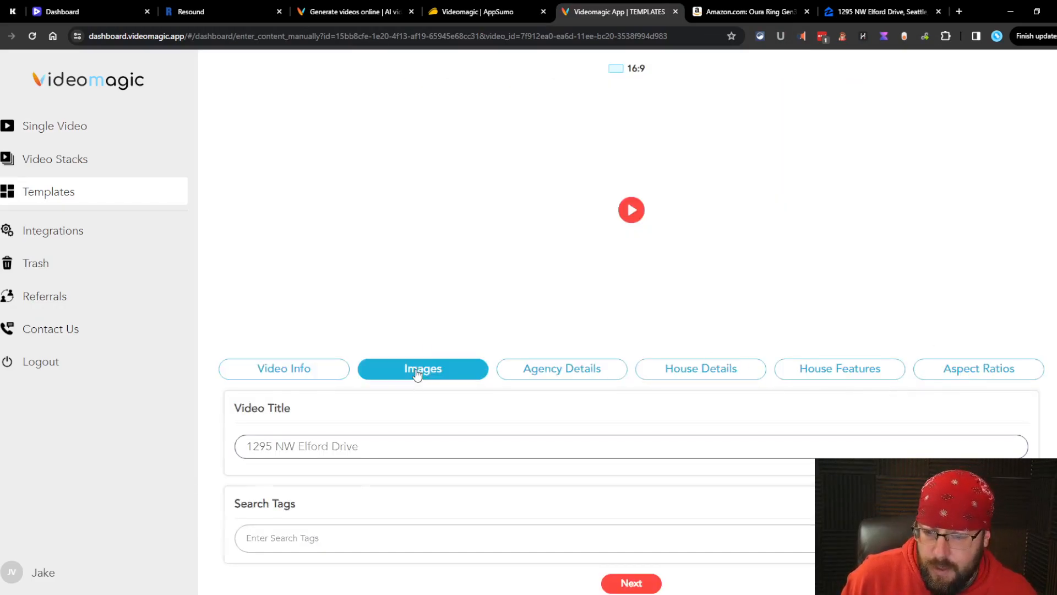
{"action": "scroll", "coordinate": [467, 344], "scroll_direction": "down", "scroll_amount": 1}
{"action": "left_click", "coordinate": [562, 311]}
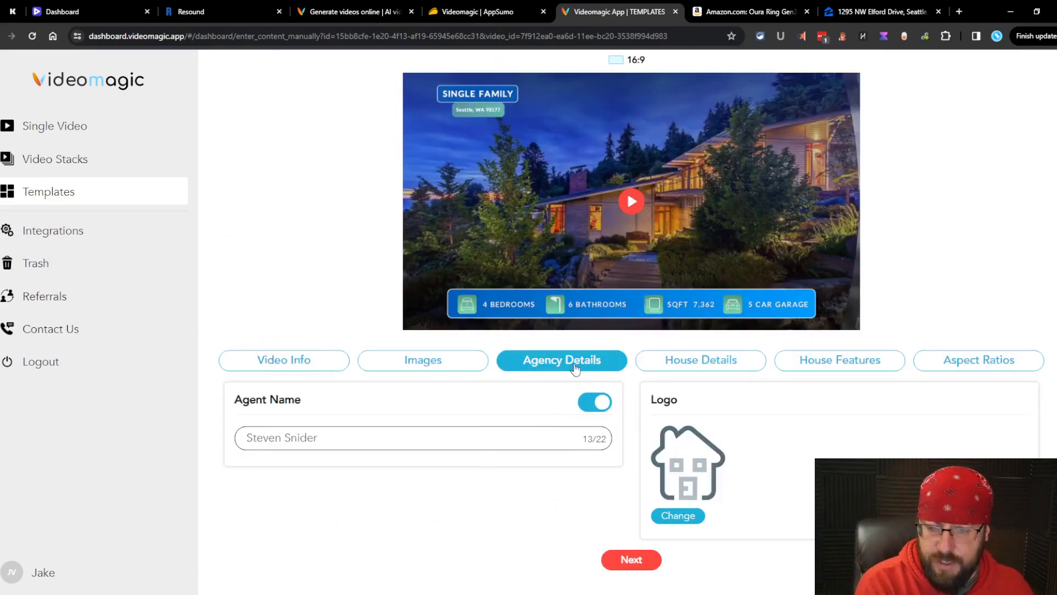
{"action": "left_click_drag", "start_coordinate": [533, 442], "coordinate": [93, 451]}
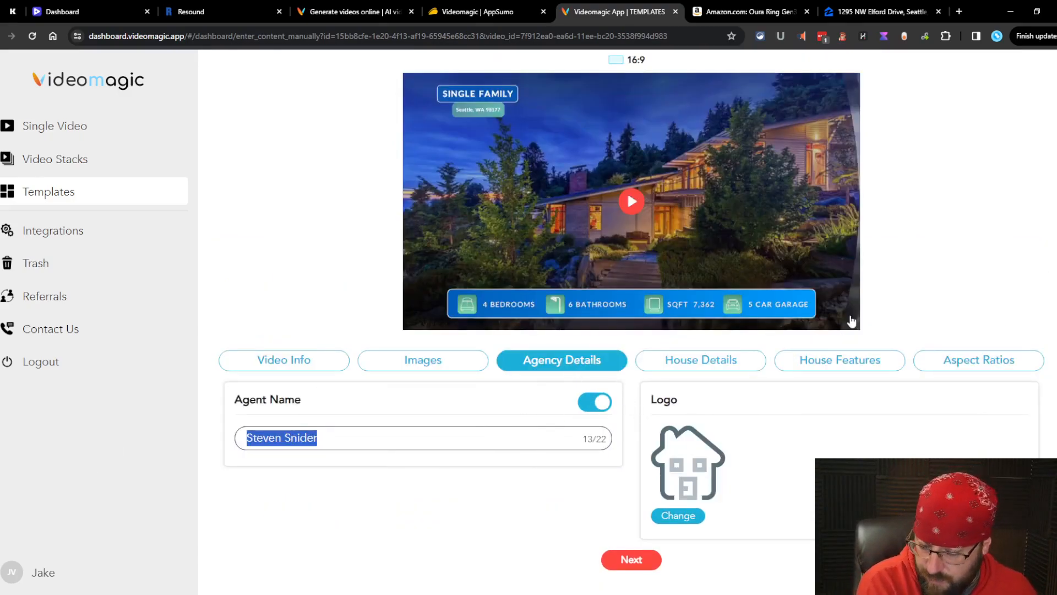
{"action": "type", "text": "Jake Van"}
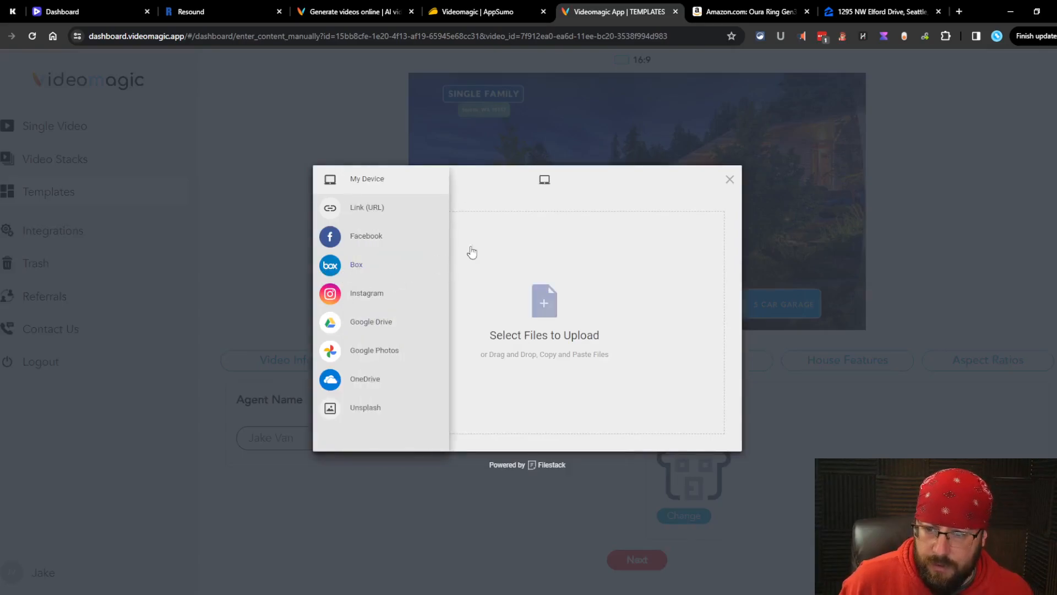
Step: Upload a photo file as the listing's new logo and bring up House Details
{"action": "left_click", "coordinate": [540, 310]}
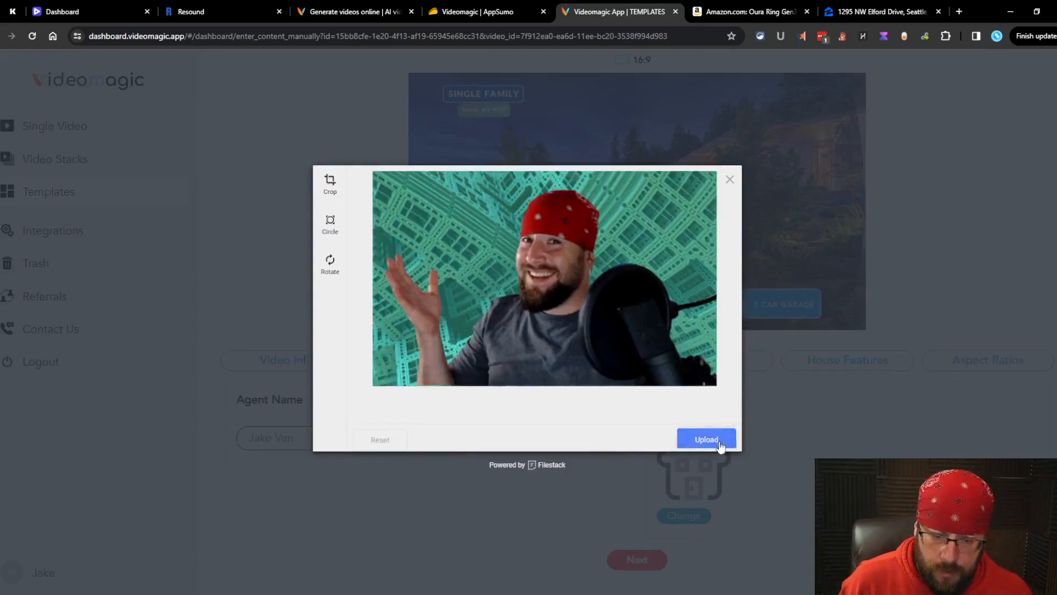
{"action": "left_click", "coordinate": [719, 444]}
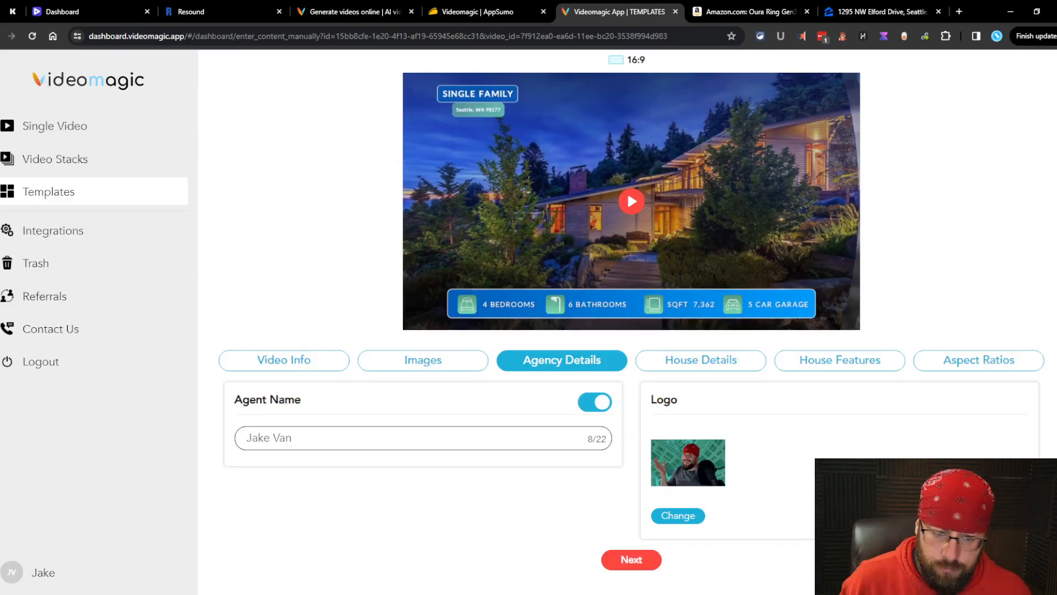
{"action": "left_click", "coordinate": [700, 462]}
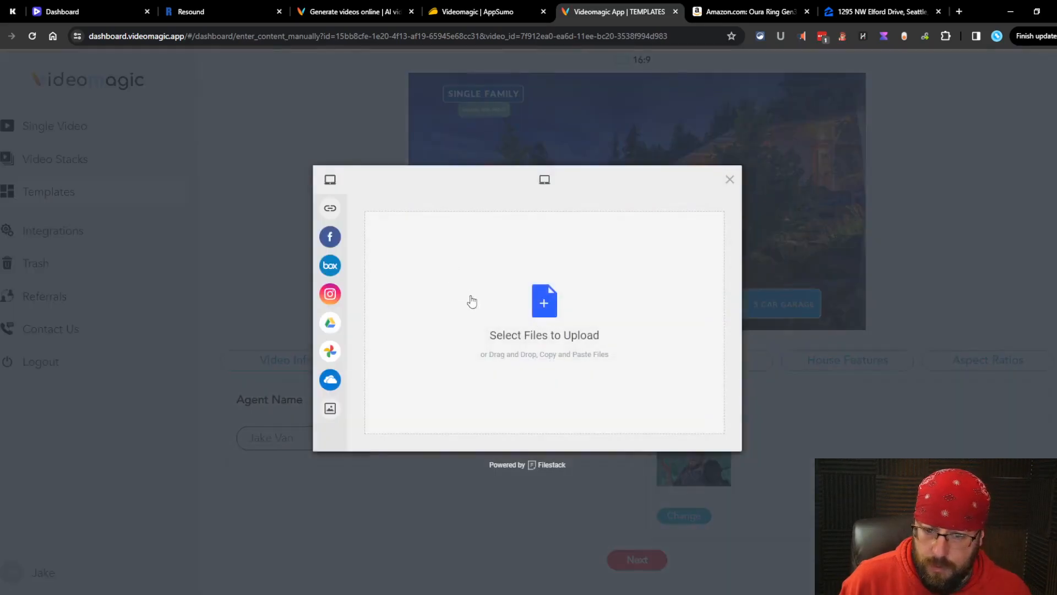
{"action": "left_click", "coordinate": [729, 179]}
{"action": "left_click", "coordinate": [741, 369]}
{"action": "scroll", "coordinate": [791, 430], "scroll_direction": "down", "scroll_amount": 4}
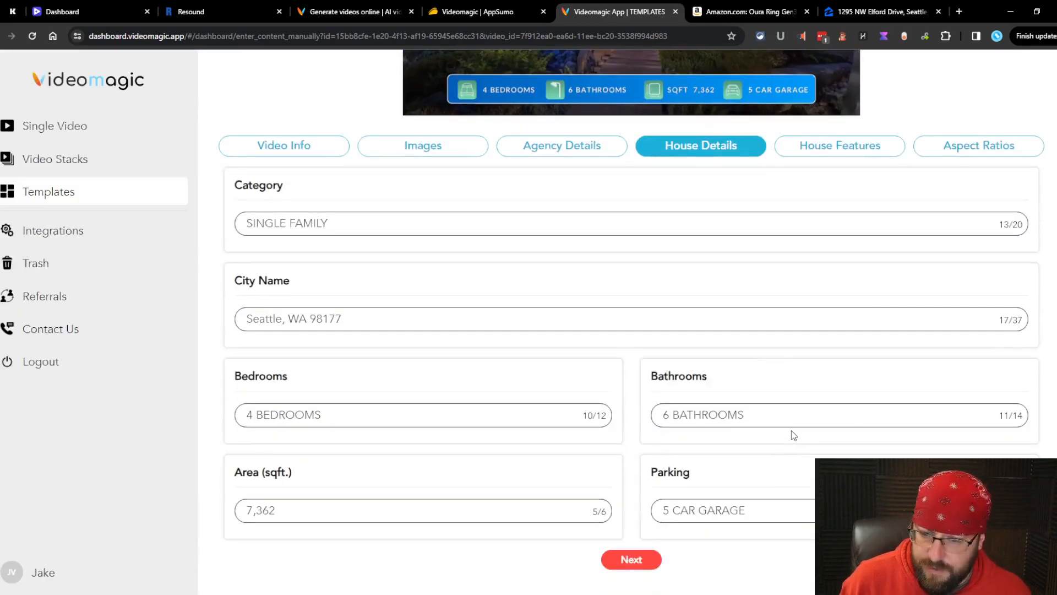
Step: Revisit the Images, Video Info and Agency Details tabs to confirm the new agent name and logo
{"action": "left_click", "coordinate": [556, 359]}
{"action": "left_click", "coordinate": [427, 370]}
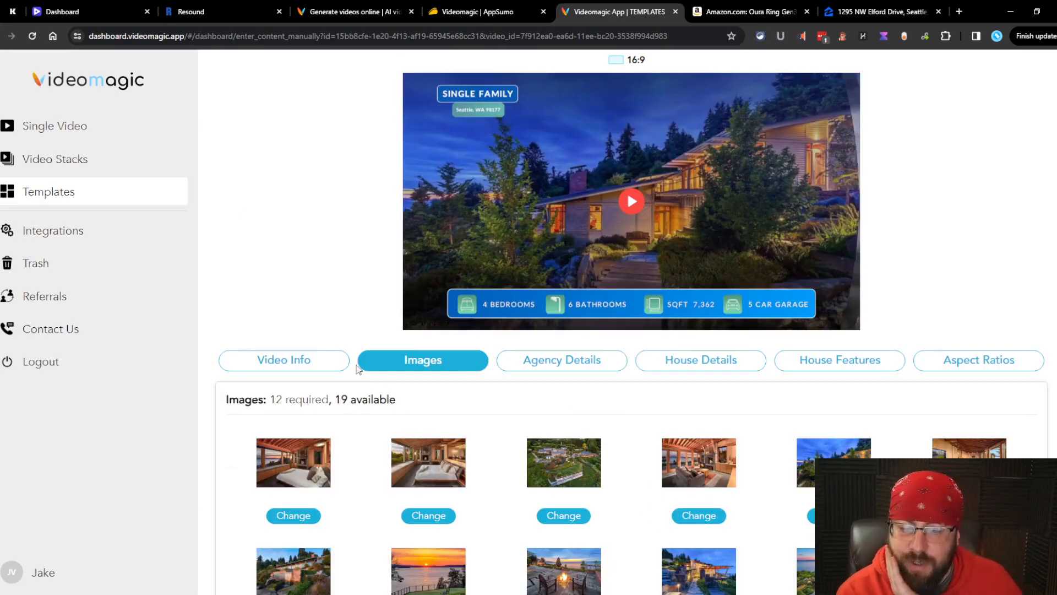
{"action": "left_click", "coordinate": [288, 361]}
{"action": "left_click", "coordinate": [502, 364]}
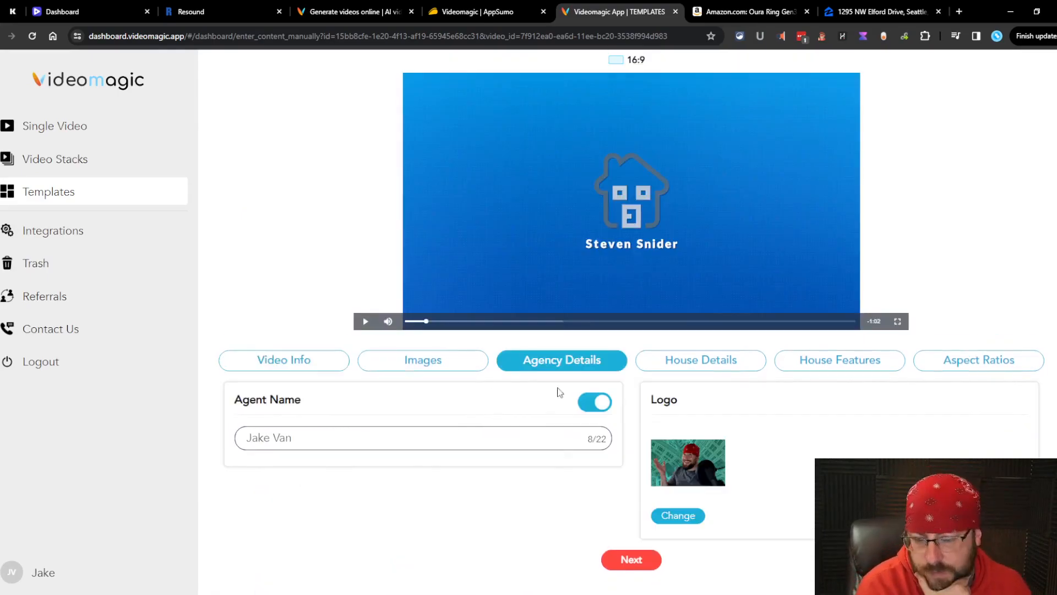
Step: Check the preview's closing address card, then switch back to the AppSumo reviews
{"action": "left_click", "coordinate": [828, 321]}
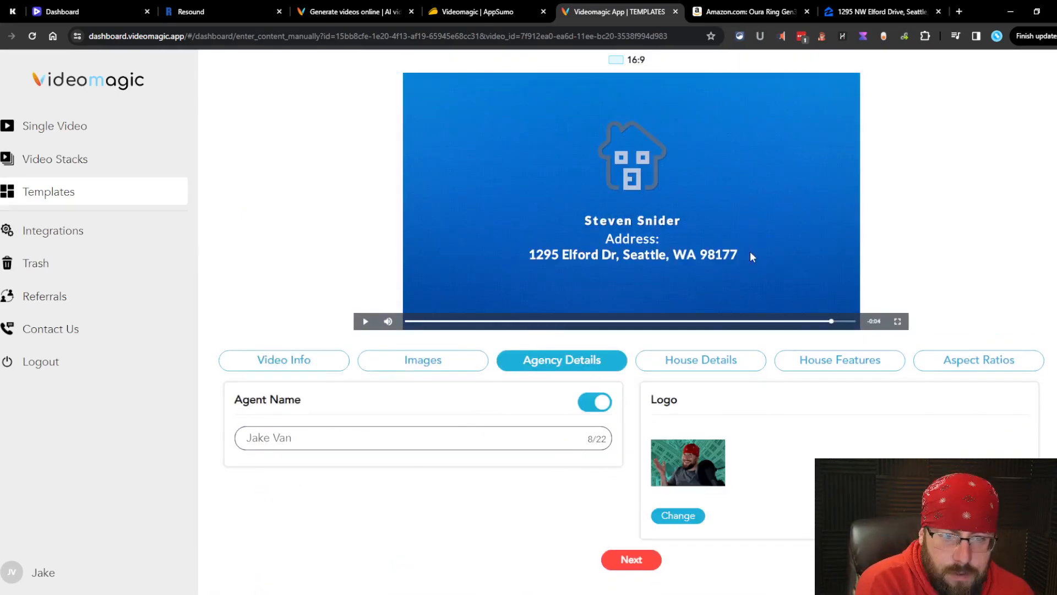
{"action": "left_click", "coordinate": [721, 283]}
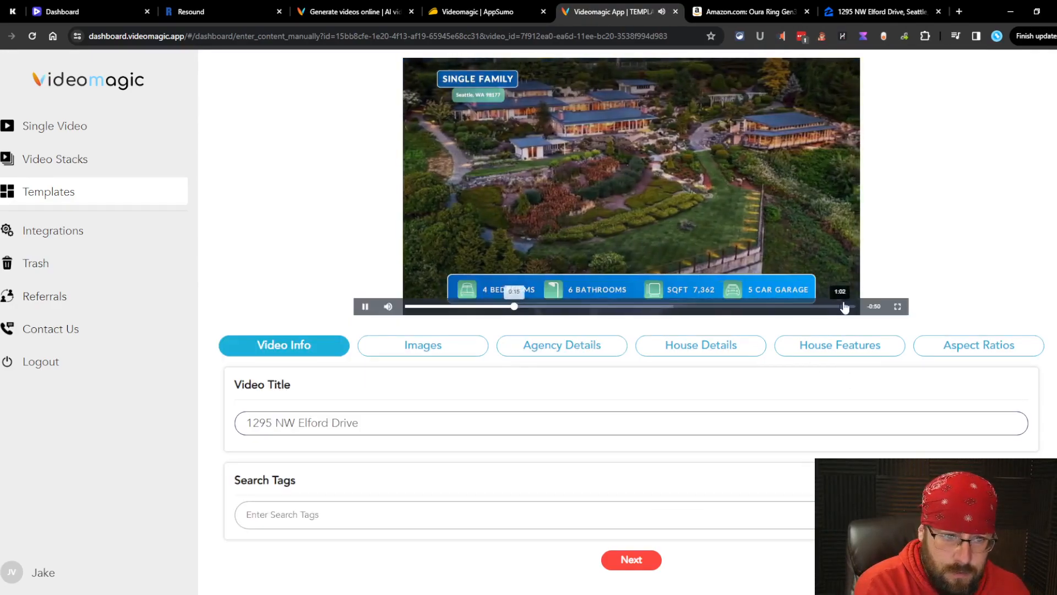
{"action": "left_click", "coordinate": [844, 306]}
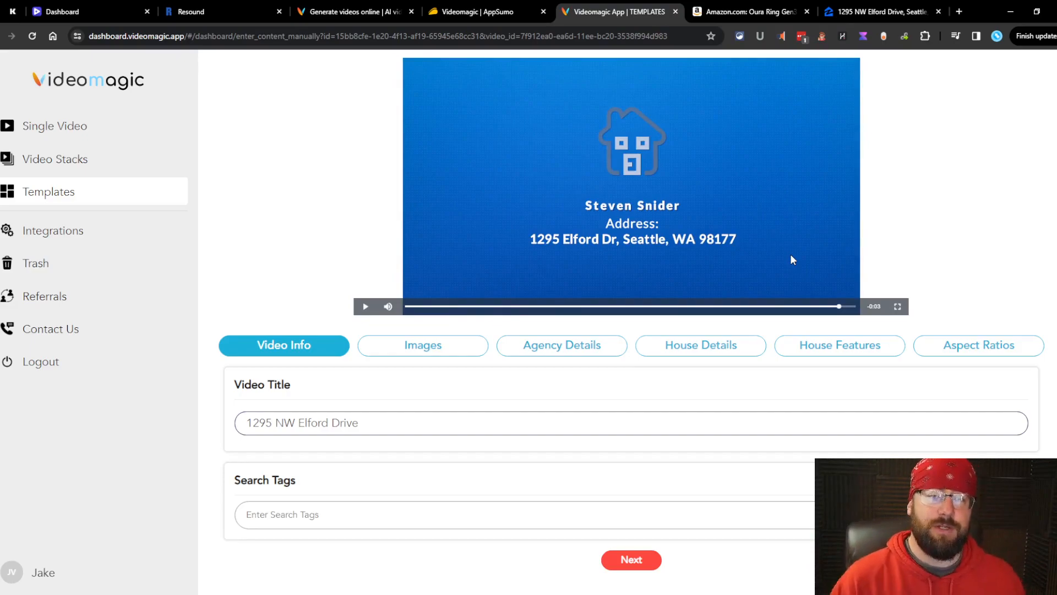
{"action": "key", "text": "ctrl+shift+Tab"}
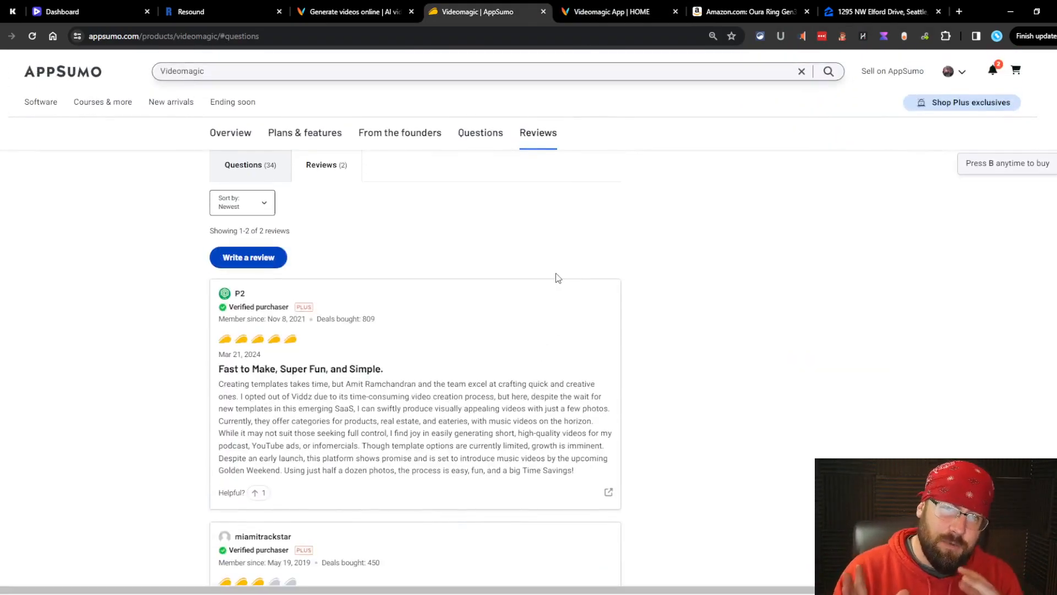
Step: Show the deal's 34 customer questions, after a brief look at Videomagic's template gallery
{"action": "left_click", "coordinate": [496, 136]}
{"action": "left_click", "coordinate": [685, 5]}
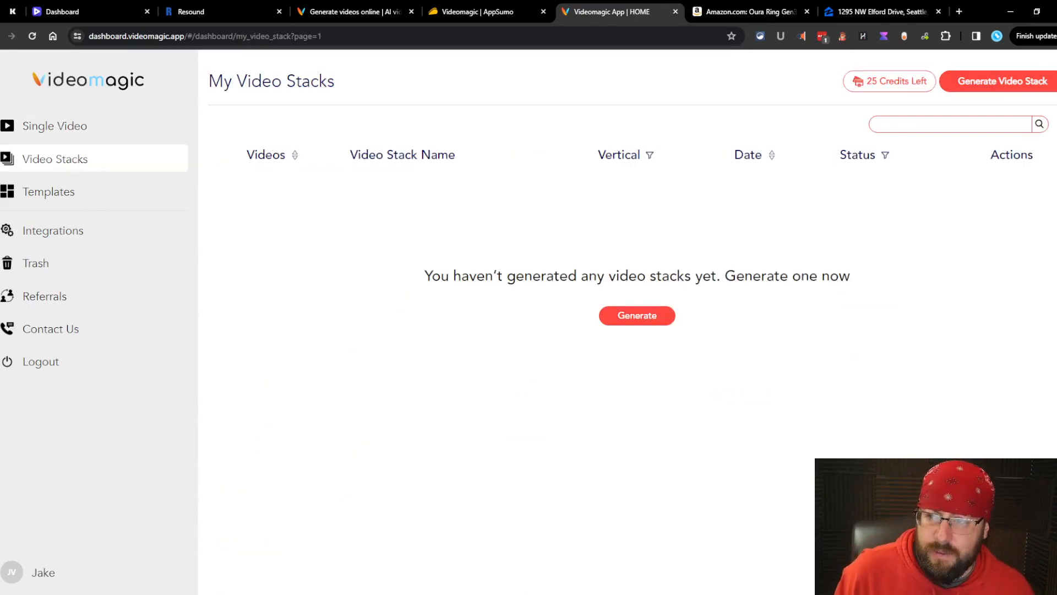
{"action": "left_click", "coordinate": [53, 194]}
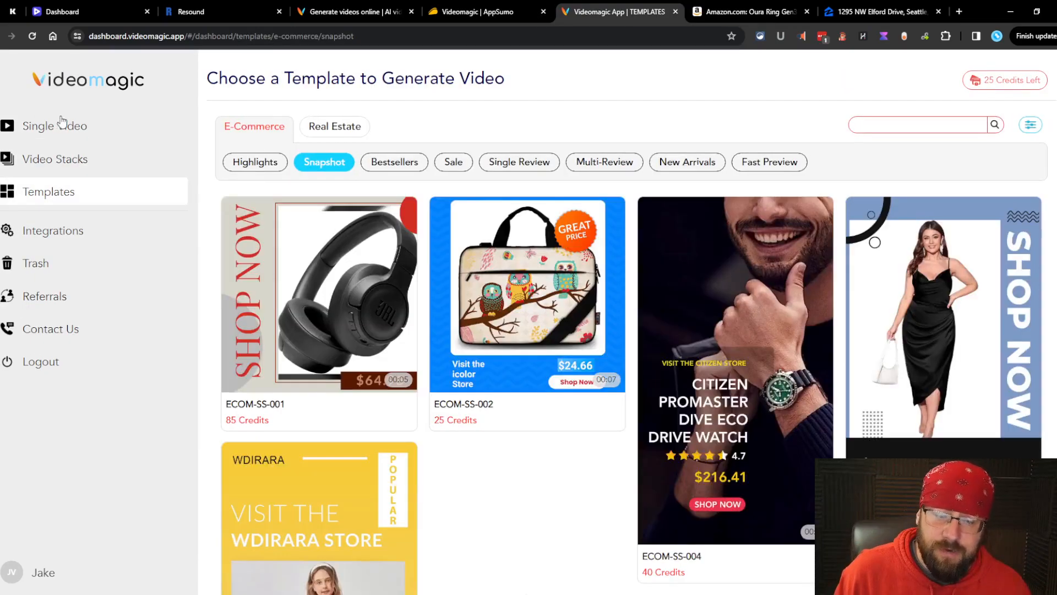
{"action": "left_click", "coordinate": [524, 7]}
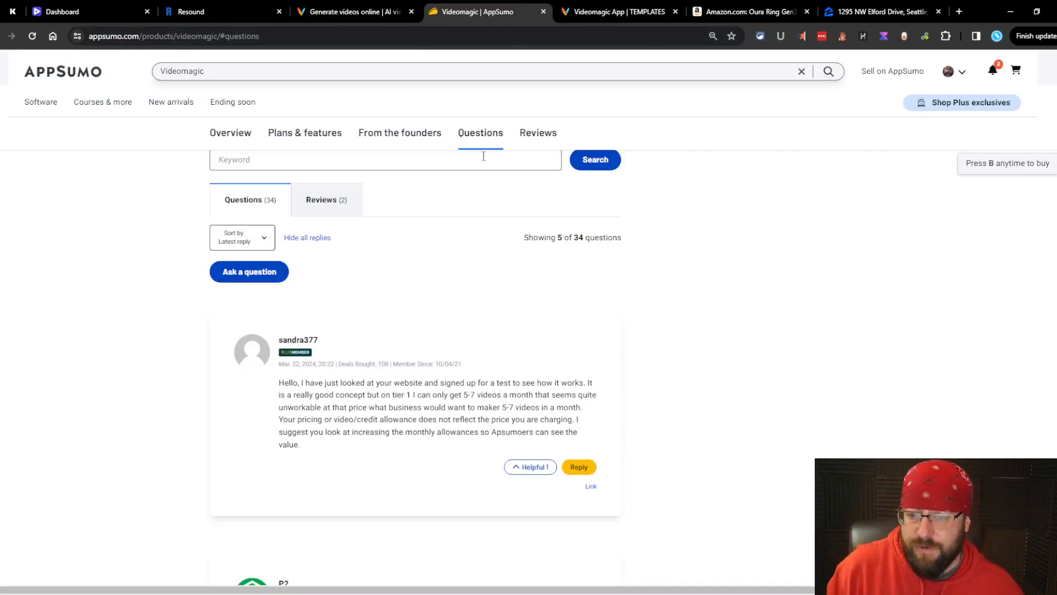
Step: Scroll back through AppSumo's plan tiers and overview, then return to Videomagic's Snapshot templates
{"action": "scroll", "coordinate": [567, 226], "scroll_direction": "up", "scroll_amount": 15}
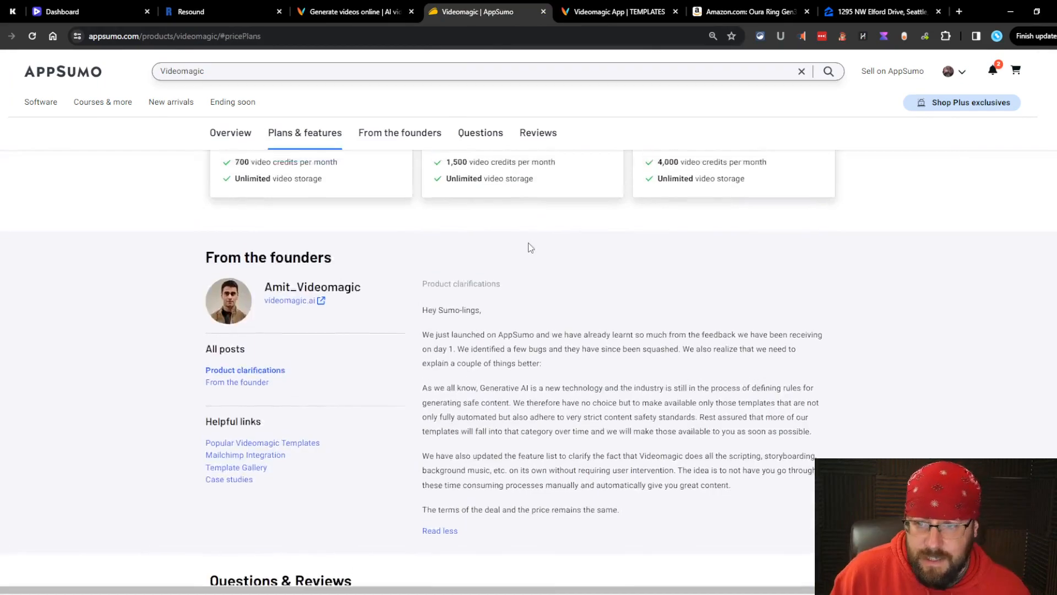
{"action": "scroll", "coordinate": [531, 243], "scroll_direction": "up", "scroll_amount": 2}
{"action": "scroll", "coordinate": [532, 240], "scroll_direction": "down", "scroll_amount": 3}
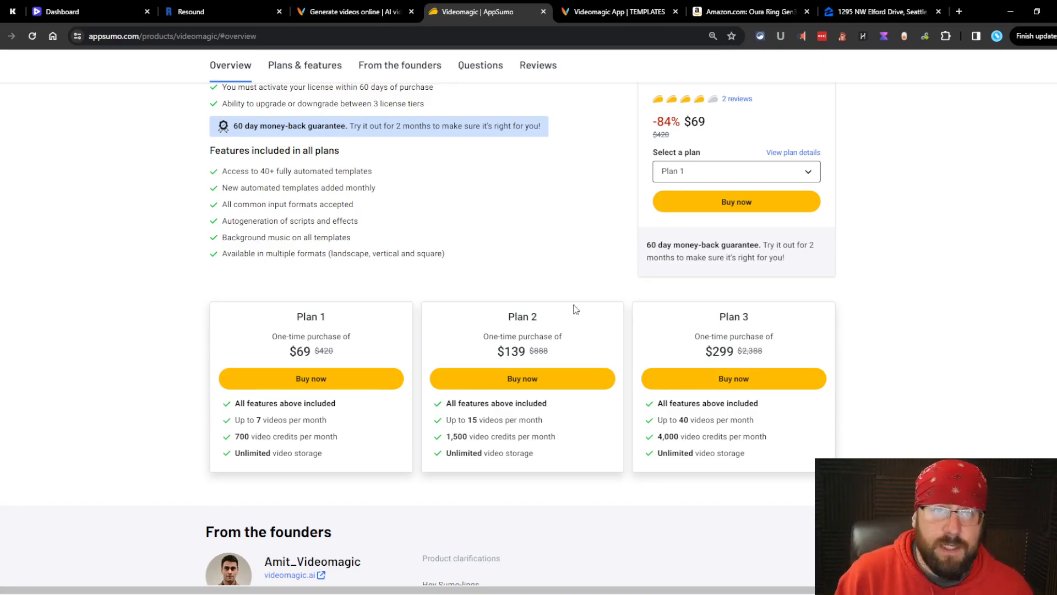
{"action": "scroll", "coordinate": [600, 312], "scroll_direction": "up", "scroll_amount": 15}
{"action": "scroll", "coordinate": [592, 306], "scroll_direction": "down", "scroll_amount": 5}
{"action": "scroll", "coordinate": [588, 301], "scroll_direction": "up", "scroll_amount": 5}
{"action": "scroll", "coordinate": [588, 300], "scroll_direction": "up", "scroll_amount": 15}
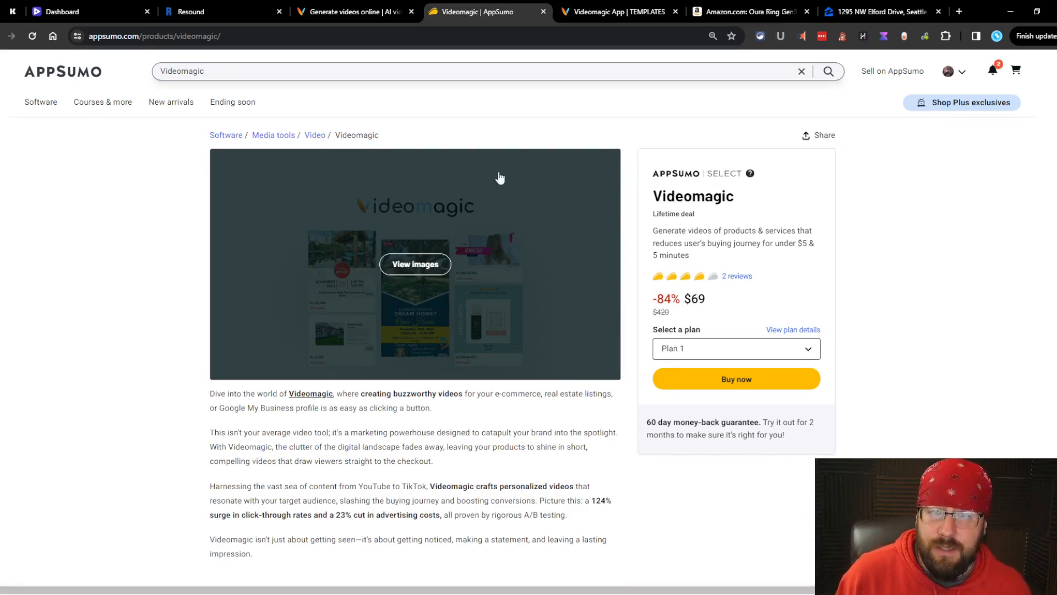
{"action": "left_click", "coordinate": [606, 12]}
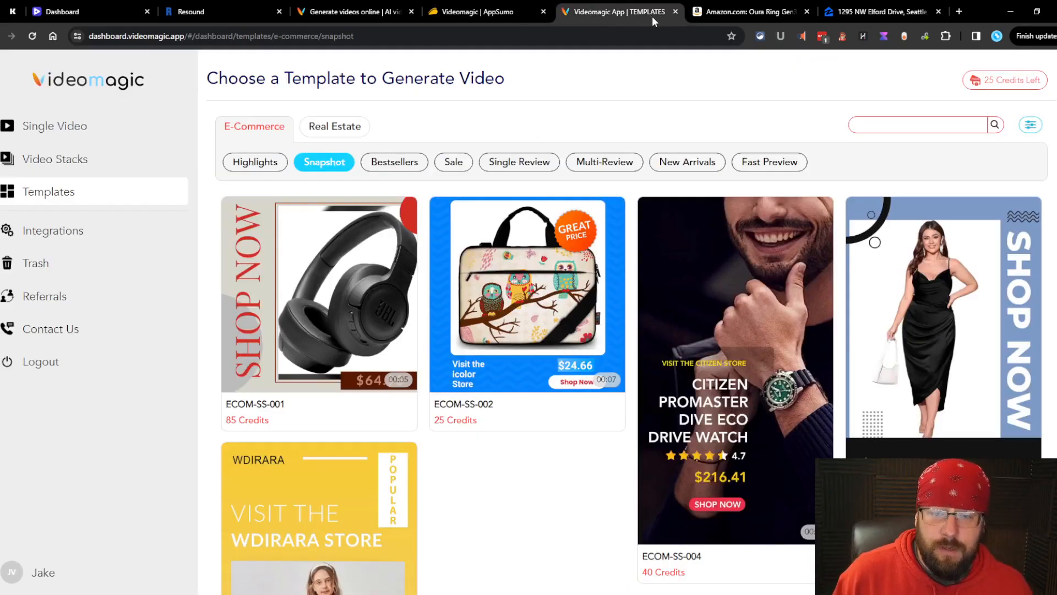